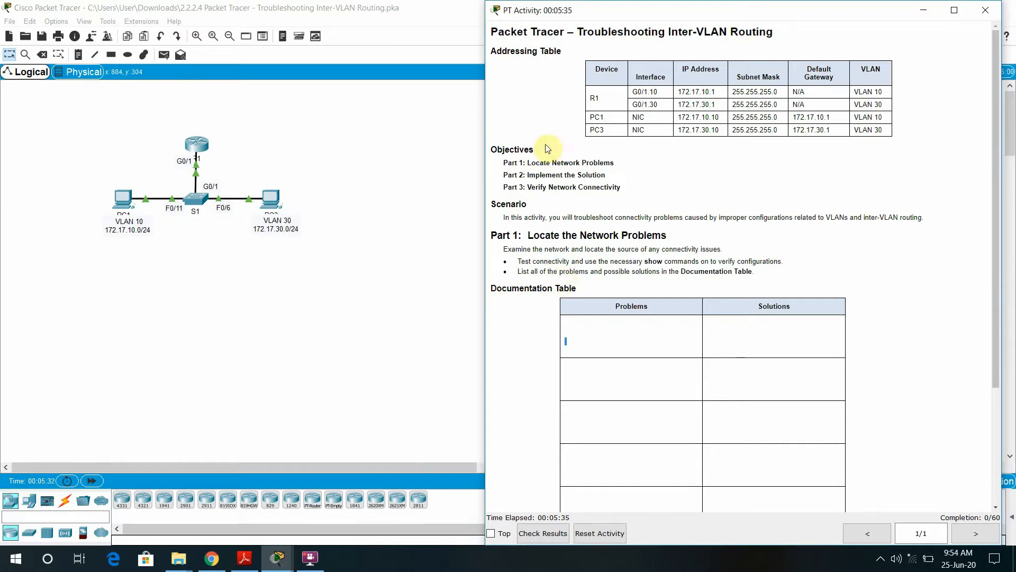
Read the activity's title, objectives and scenario about connectivity problems caused by improper VLAN and inter-VLAN routing configurations
drag(575, 32, 770, 32)
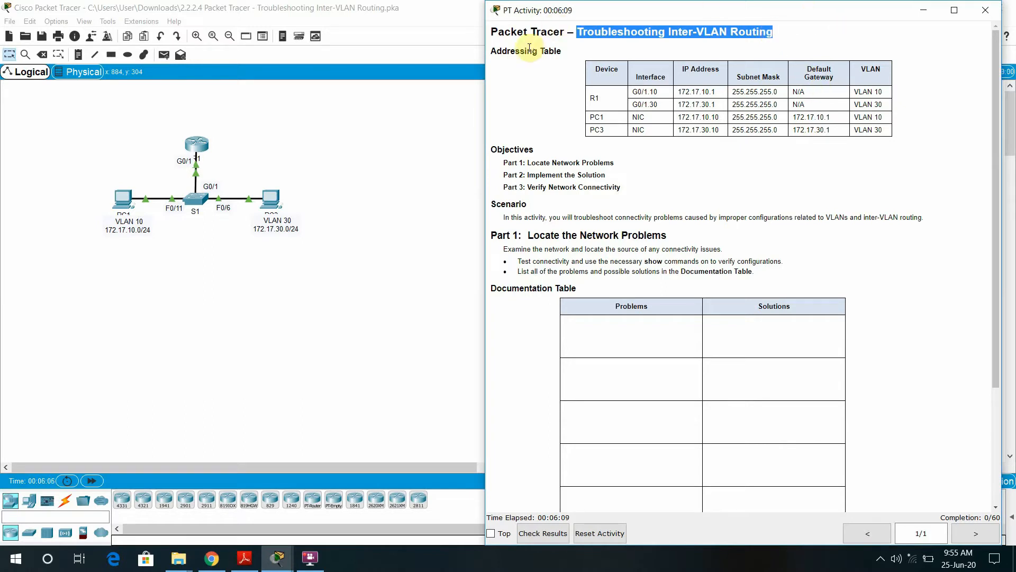
click(524, 163)
drag(523, 163, 608, 160)
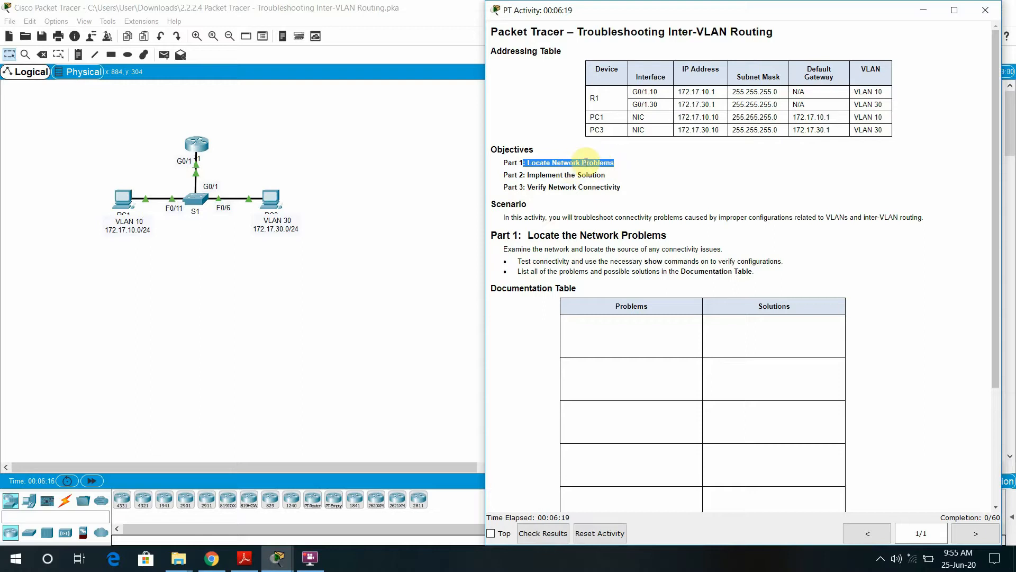
drag(525, 175, 607, 176)
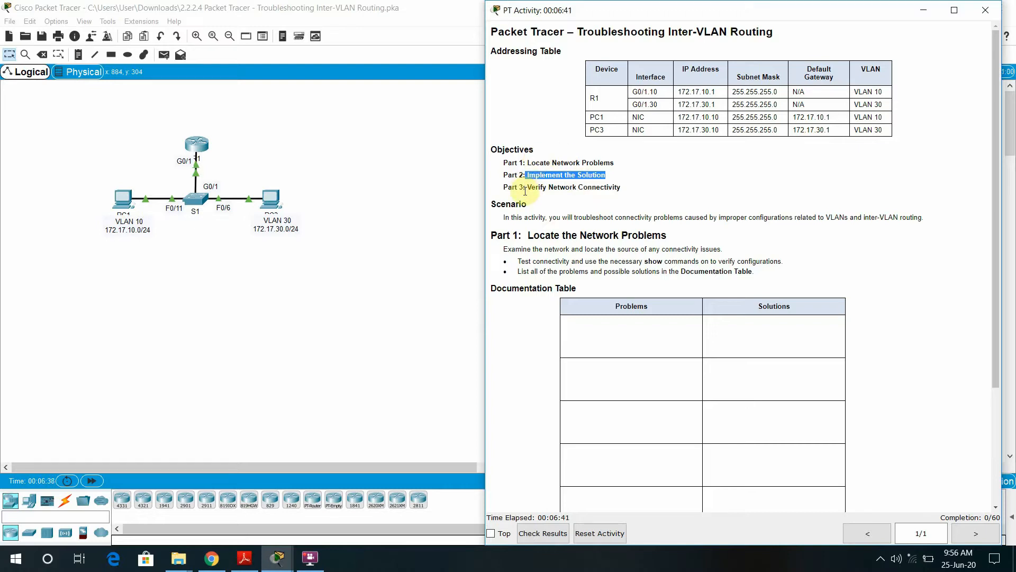
drag(526, 187, 627, 186)
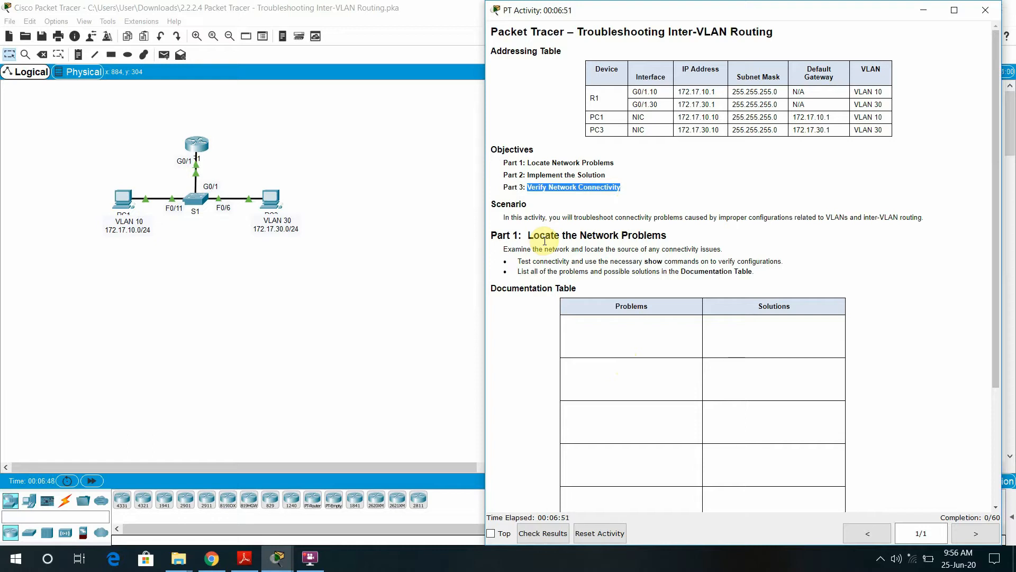
click(617, 218)
drag(617, 218, 679, 218)
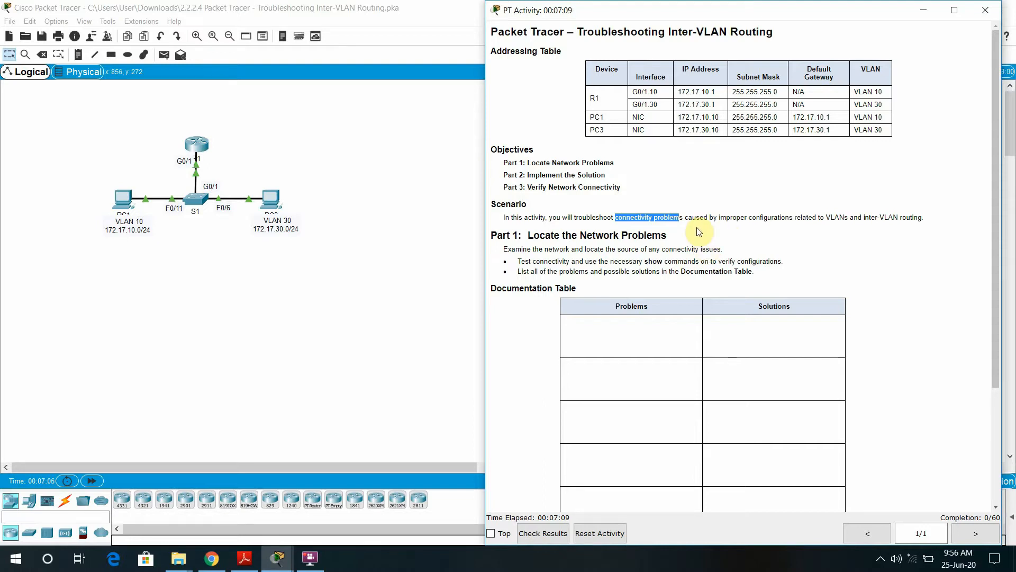
drag(720, 217, 779, 220)
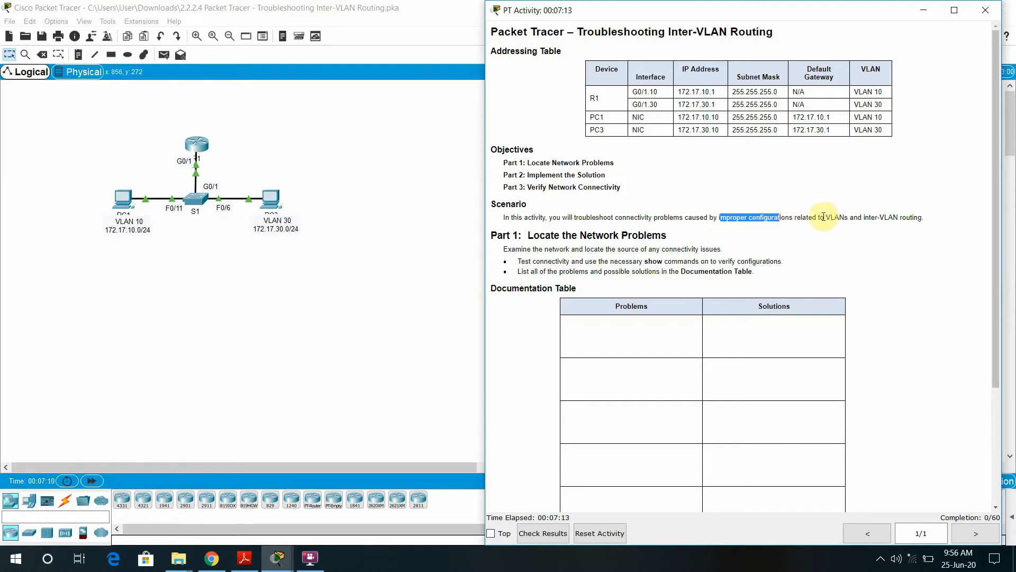
drag(830, 218, 848, 217)
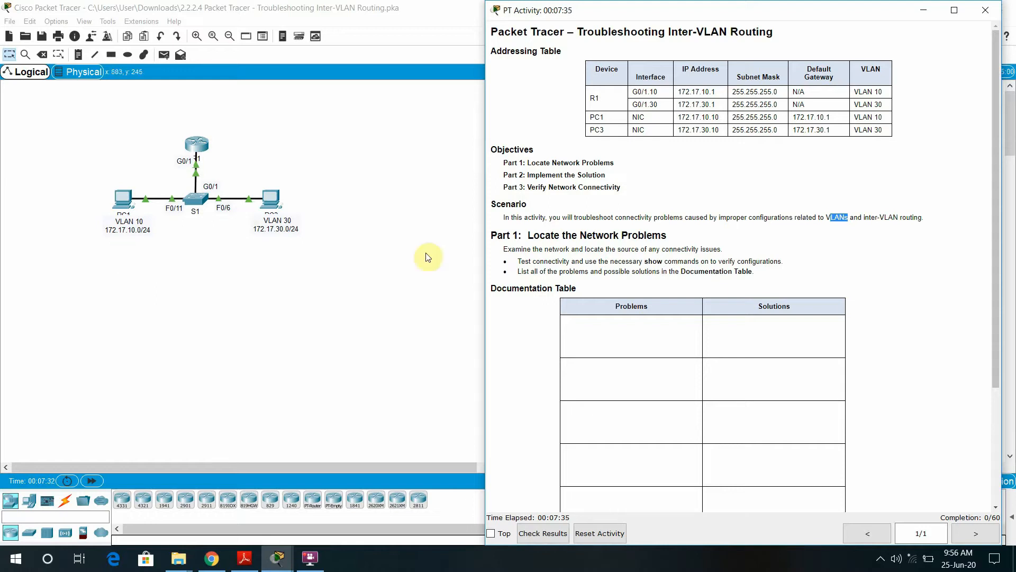
scroll(571, 268, down, 3)
scroll(570, 269, up, 3)
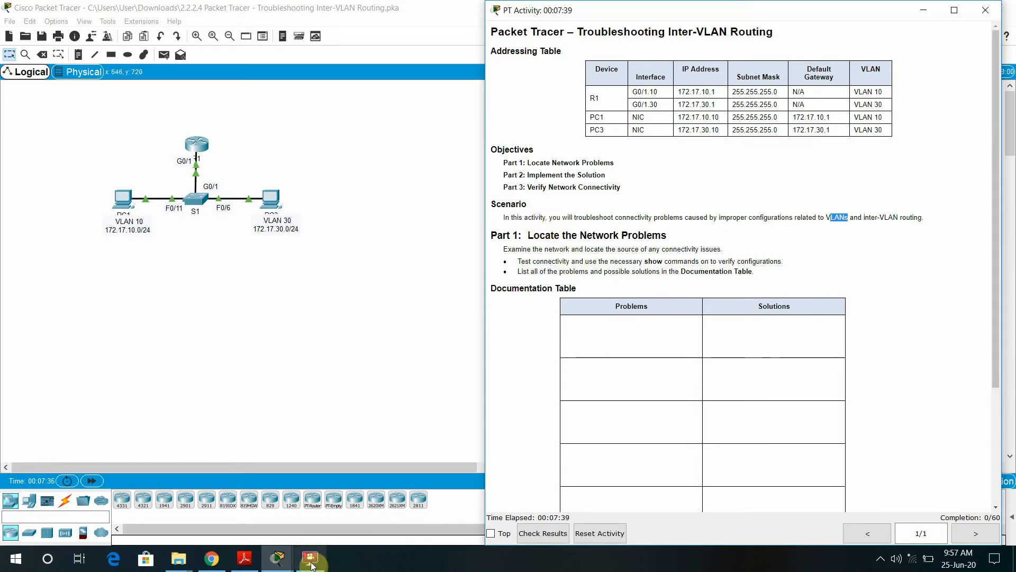
Switch to the PDF instructions in Adobe Reader and review Part 1 and the Documentation Table's problem and solution fields, then minimize the document
click(243, 557)
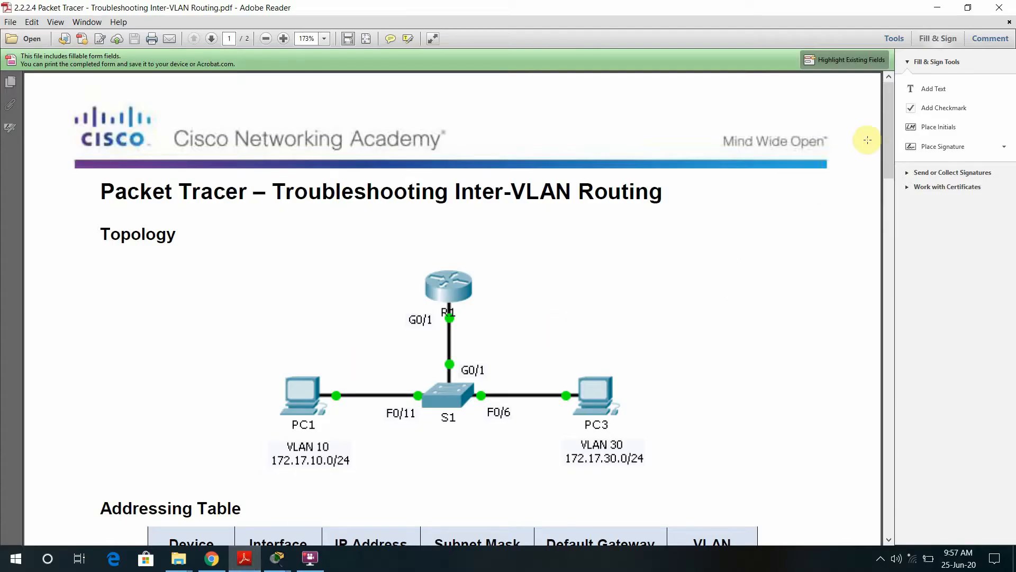
drag(888, 143, 898, 268)
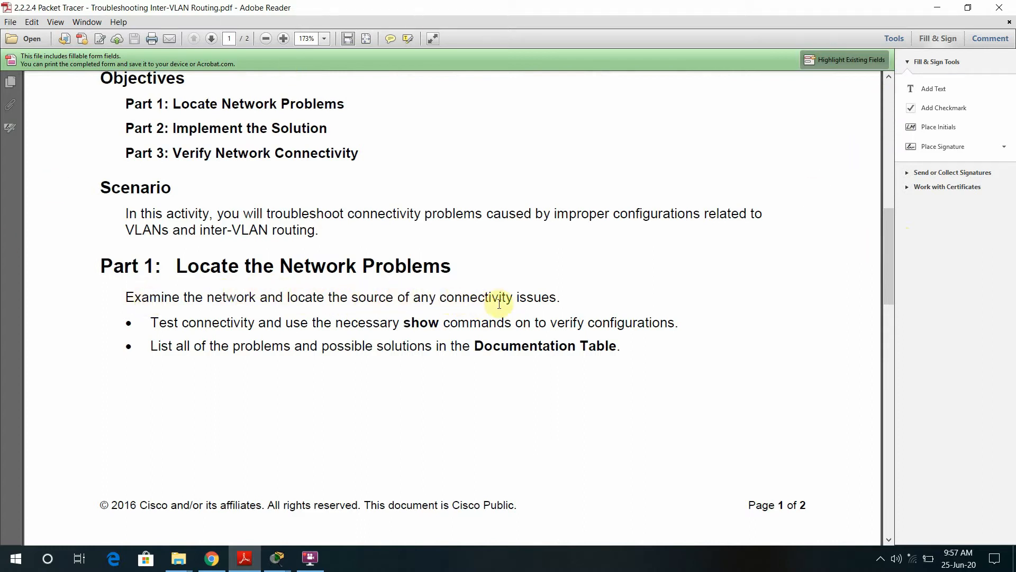
drag(563, 300, 452, 325)
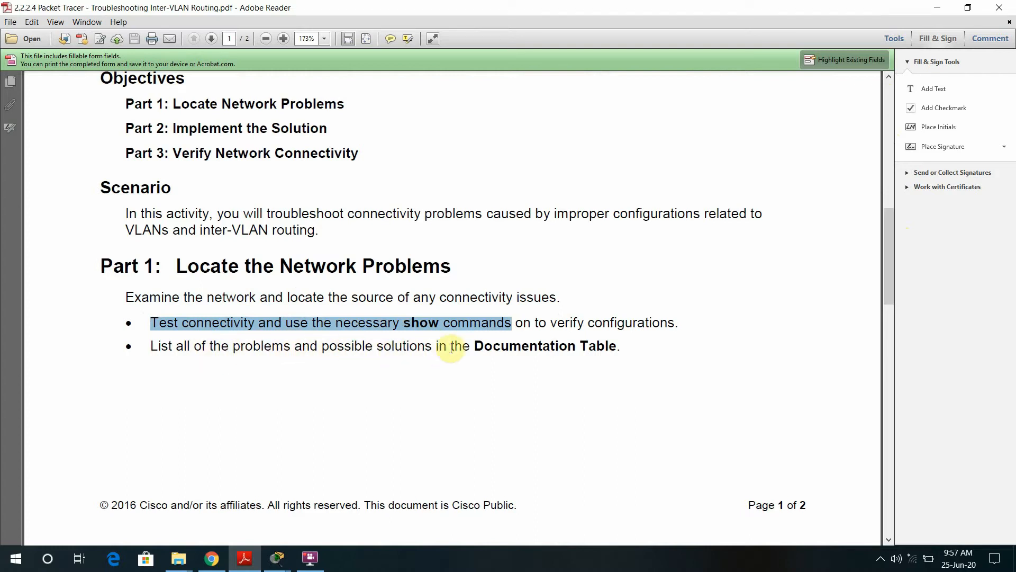
drag(891, 221, 871, 334)
click(268, 247)
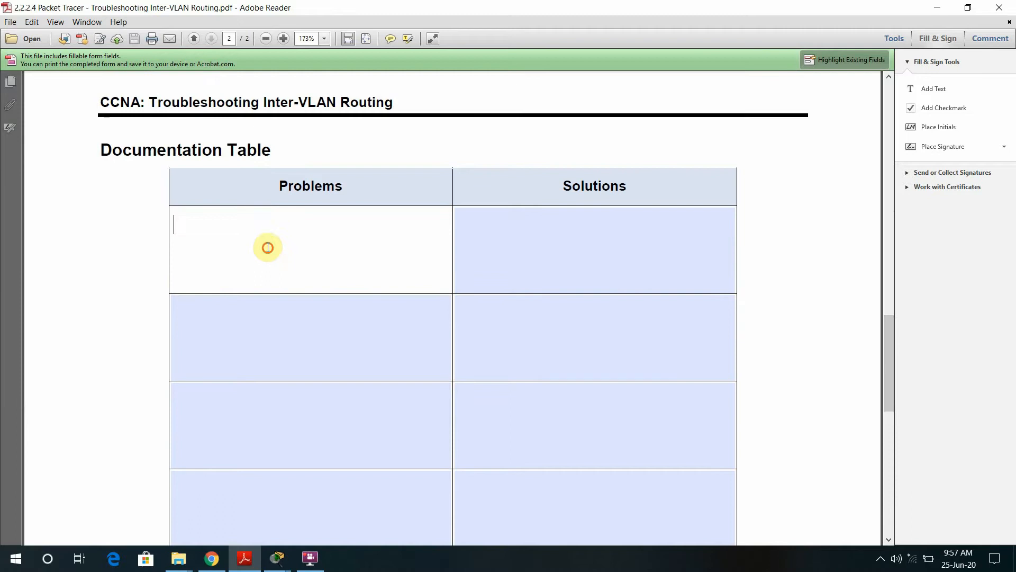
click(551, 249)
click(245, 331)
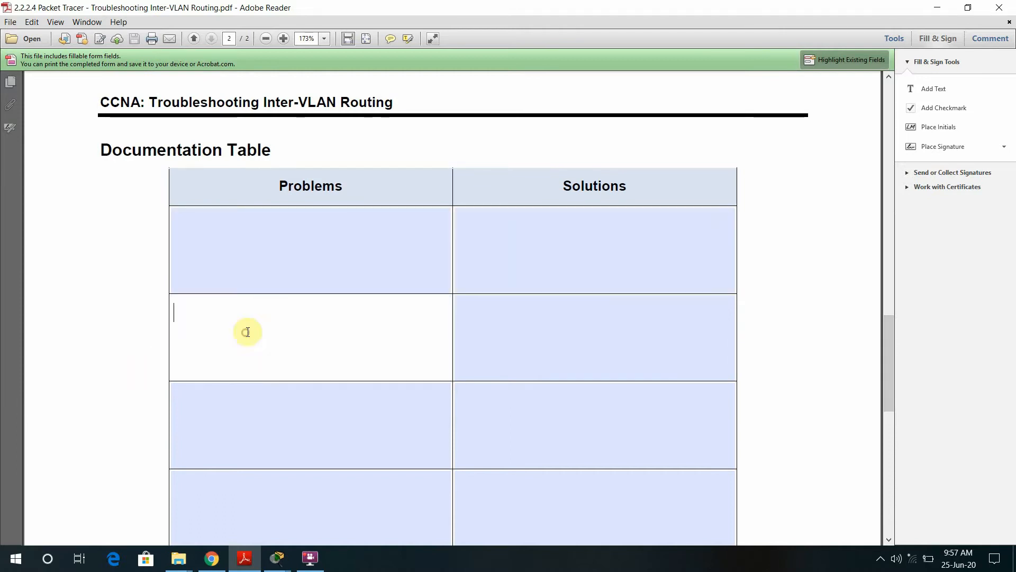
click(499, 334)
click(418, 312)
click(561, 255)
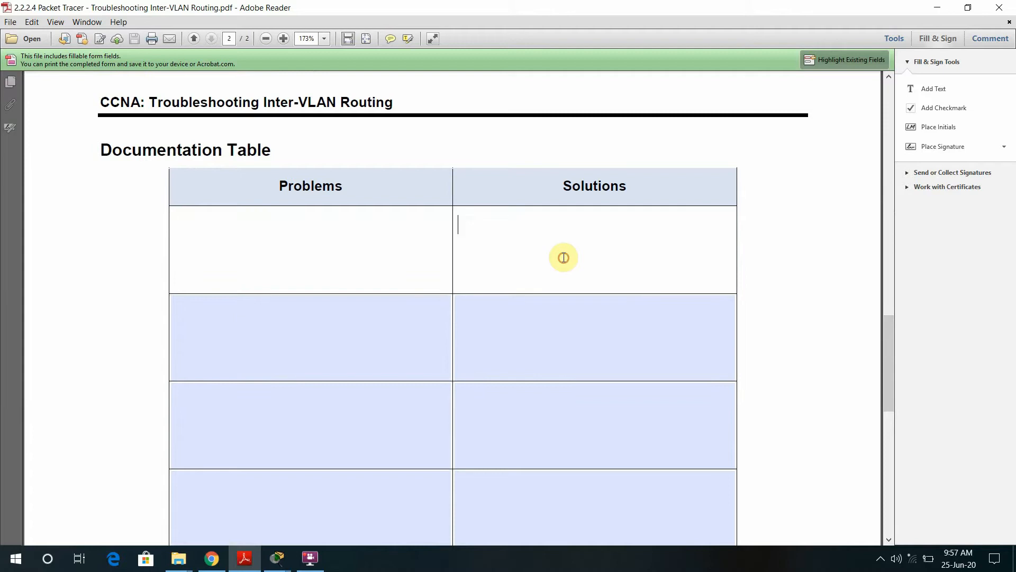
click(937, 8)
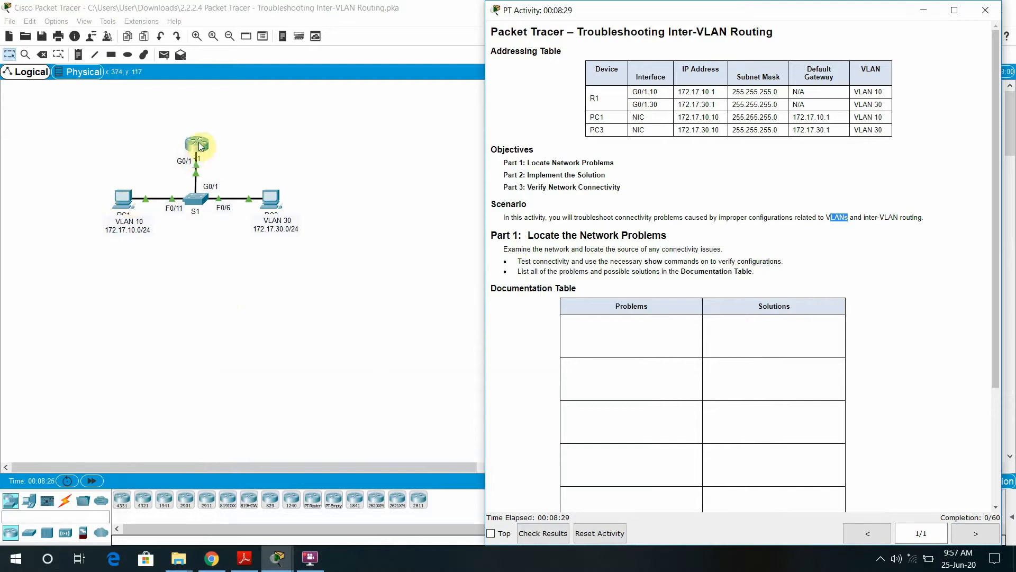
Open the Command Prompt on PC1 and widen its window
click(126, 199)
click(126, 198)
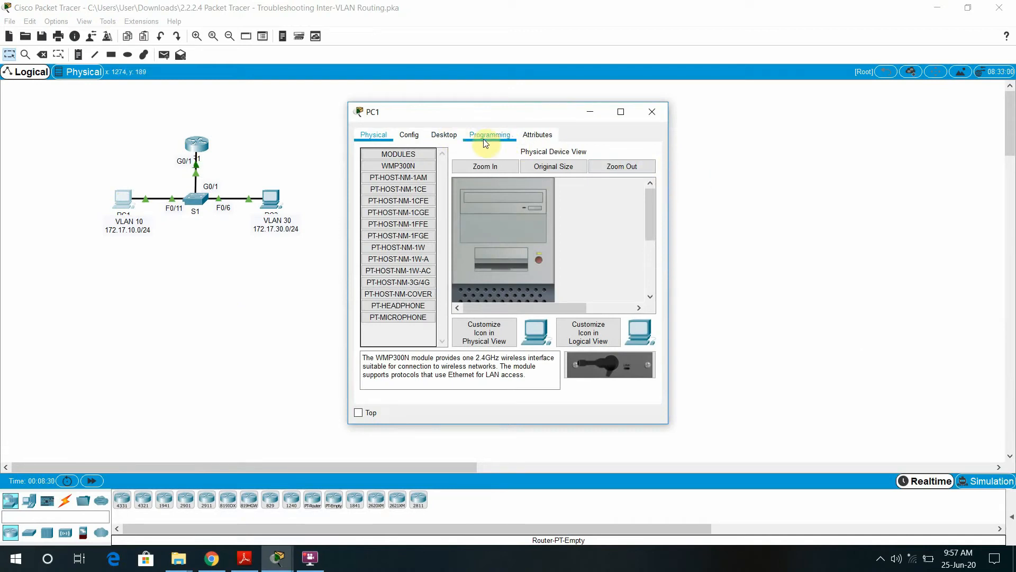
click(446, 136)
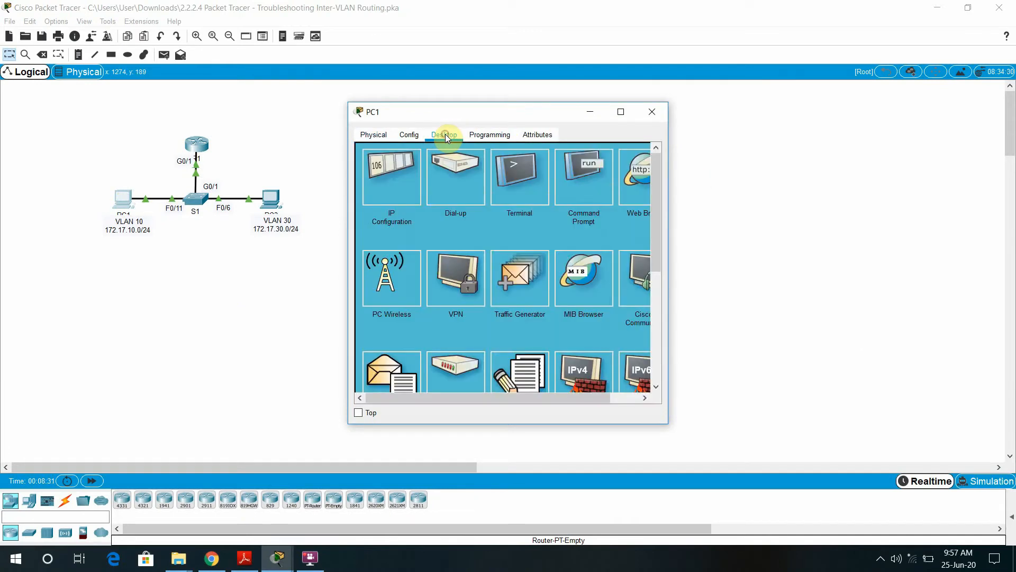
click(611, 198)
drag(668, 212, 828, 233)
Run ipconfig on PC1 to display its IP configuration
text(ipcofngi)
key(BackSpace)
key(BackSpace)
text(ig)
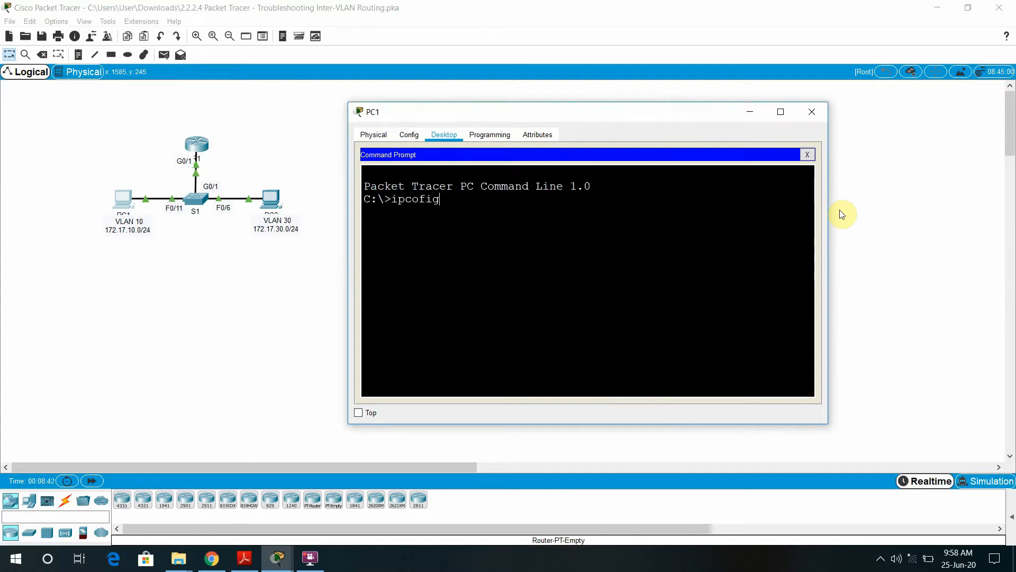
key(Return)
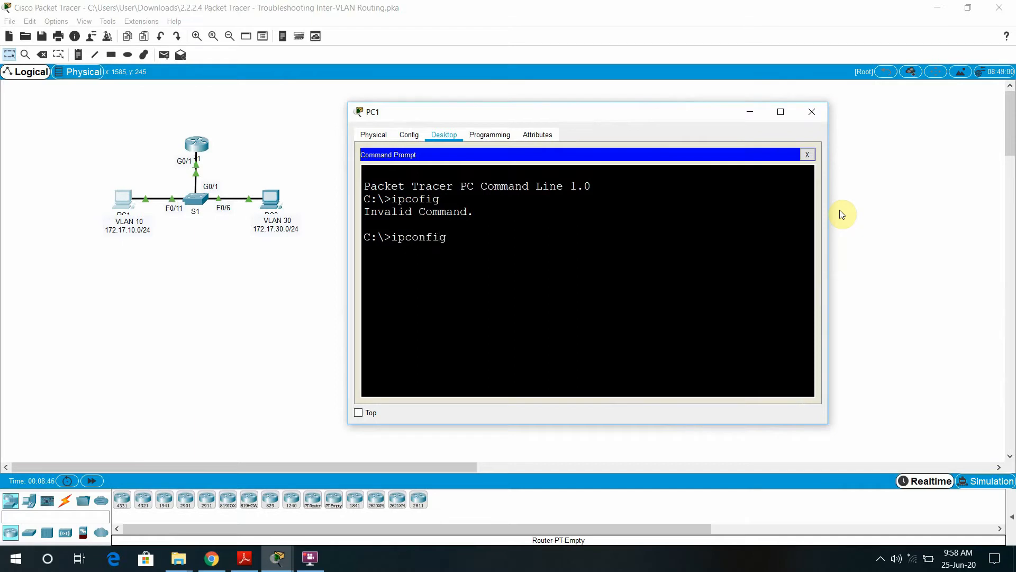
text(ipconfig)
key(Return)
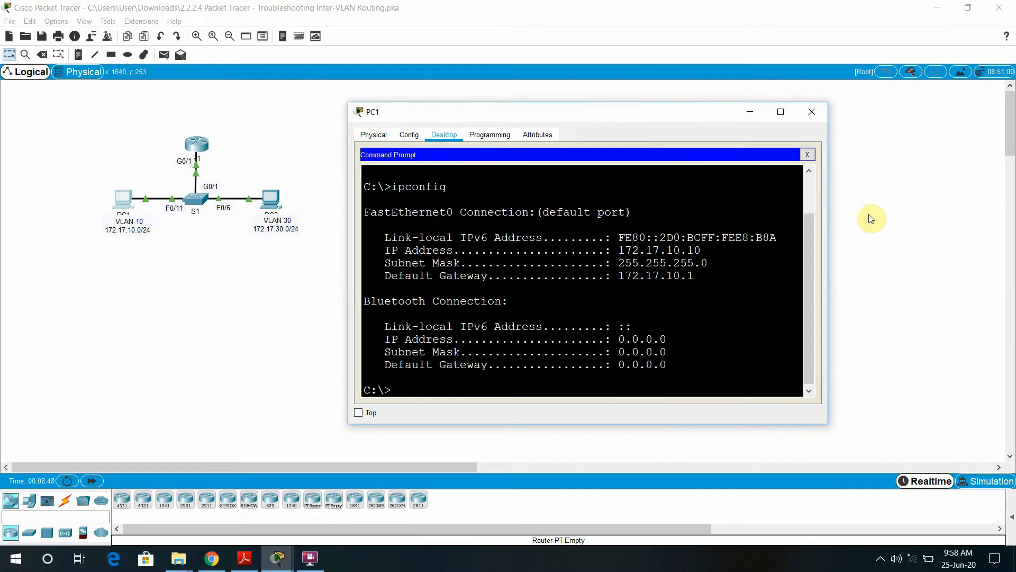
Check PC1's IP address and default gateway, then bring up the activity instructions and place PC1's window just below the table's PC1 row
drag(701, 250, 642, 251)
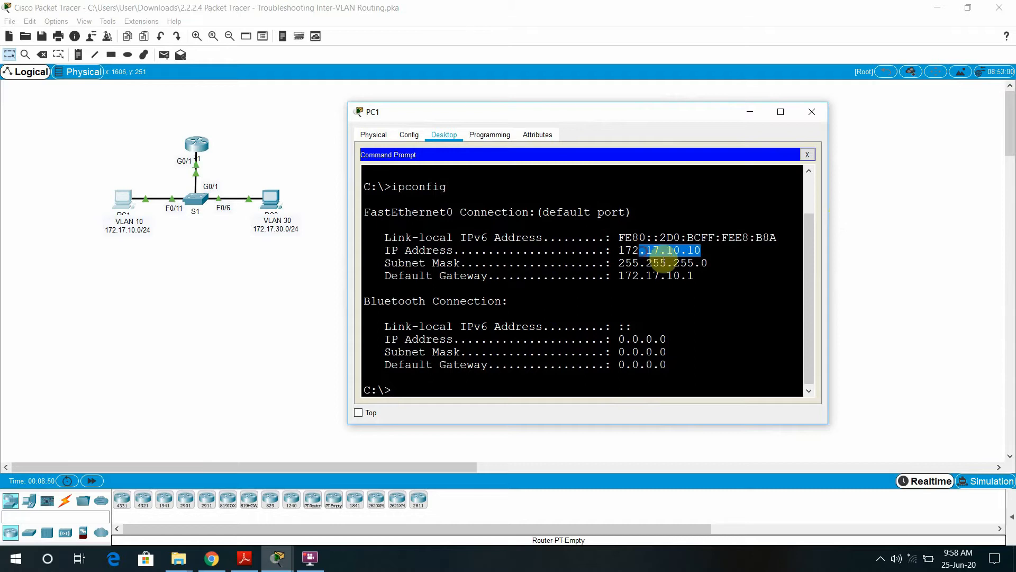
drag(697, 276, 620, 279)
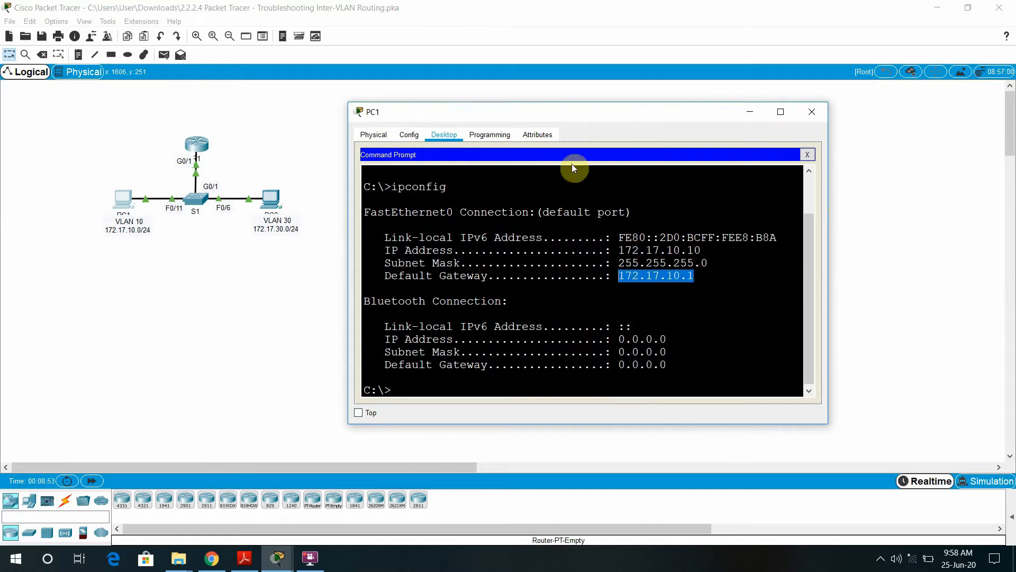
drag(591, 117, 496, 122)
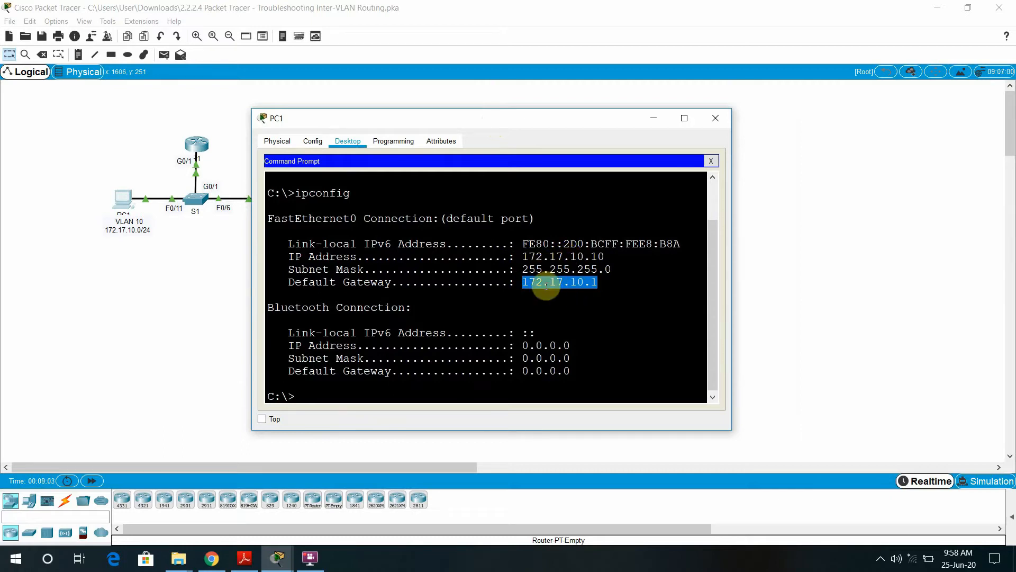
drag(386, 117, 259, 109)
mouse_move(277, 557)
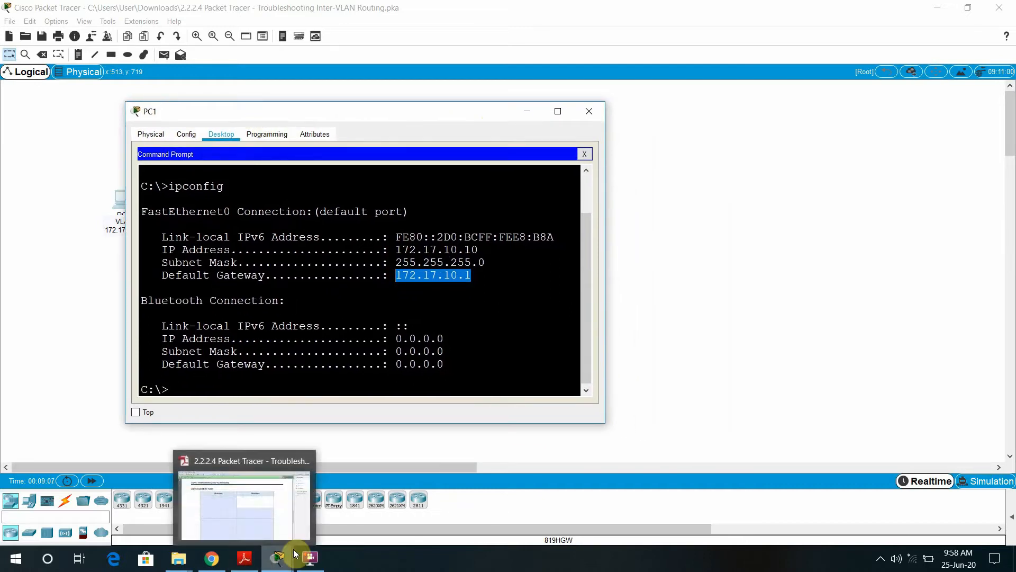
click(144, 504)
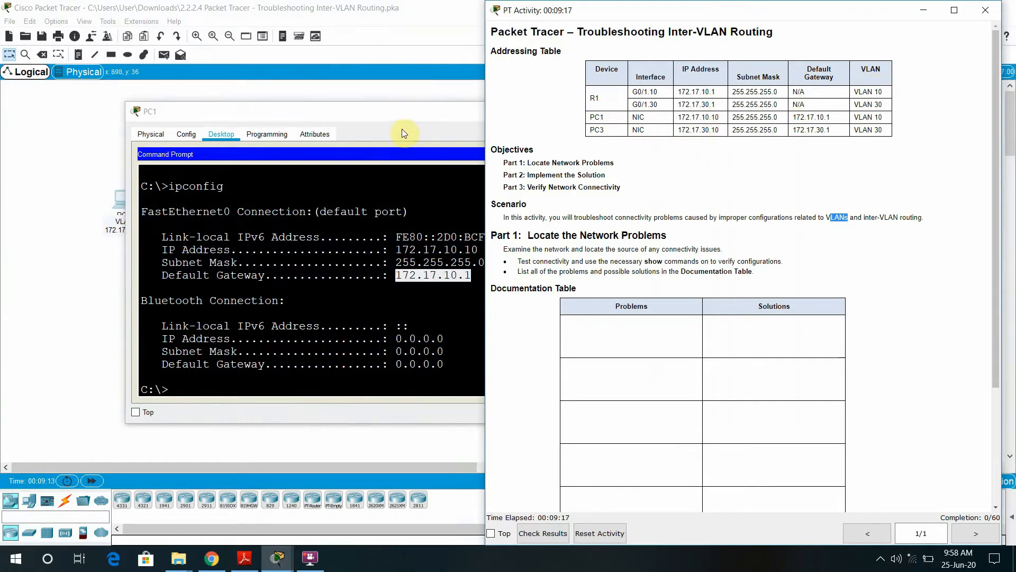
click(421, 119)
drag(423, 122, 784, 145)
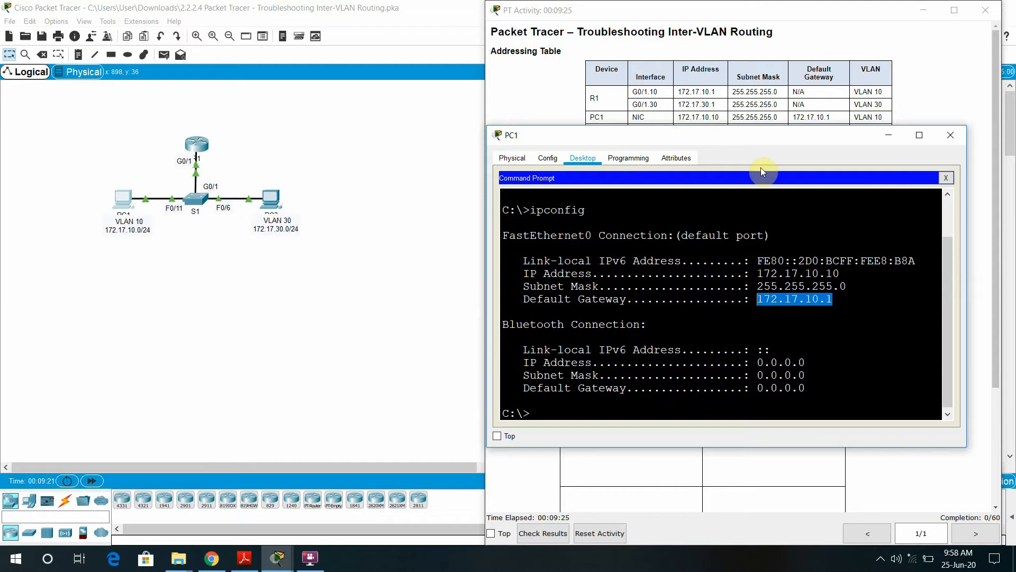
Compare PC1's IP address, subnet mask and default gateway with the Addressing Table, then close PC1's window
drag(839, 273, 757, 274)
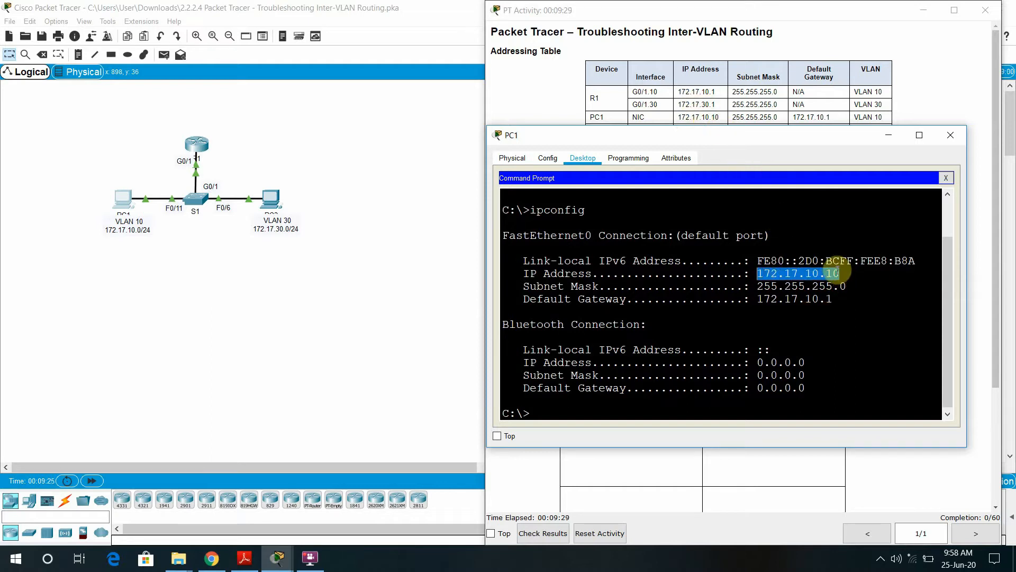
drag(737, 117, 778, 116)
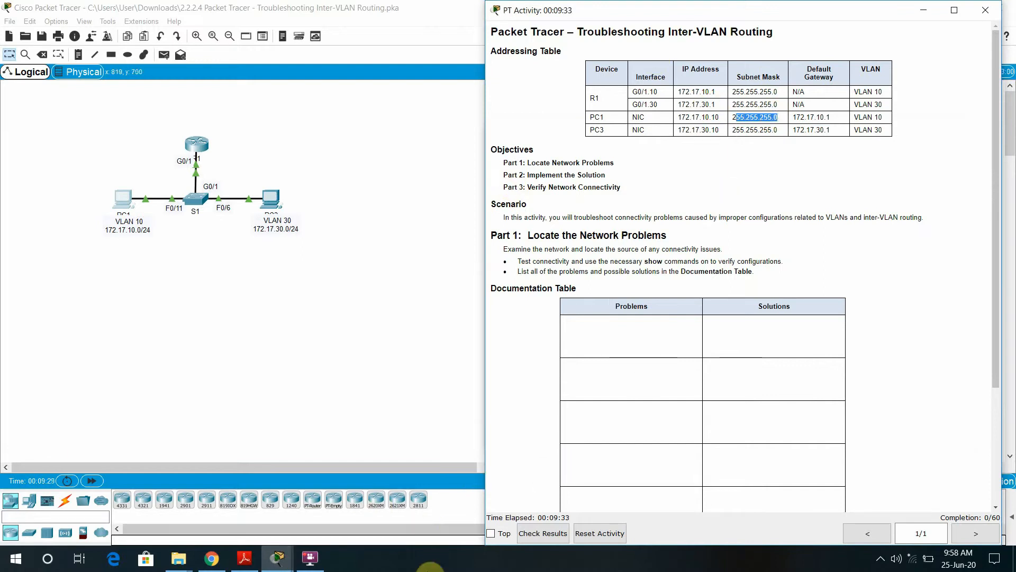
mouse_move(277, 557)
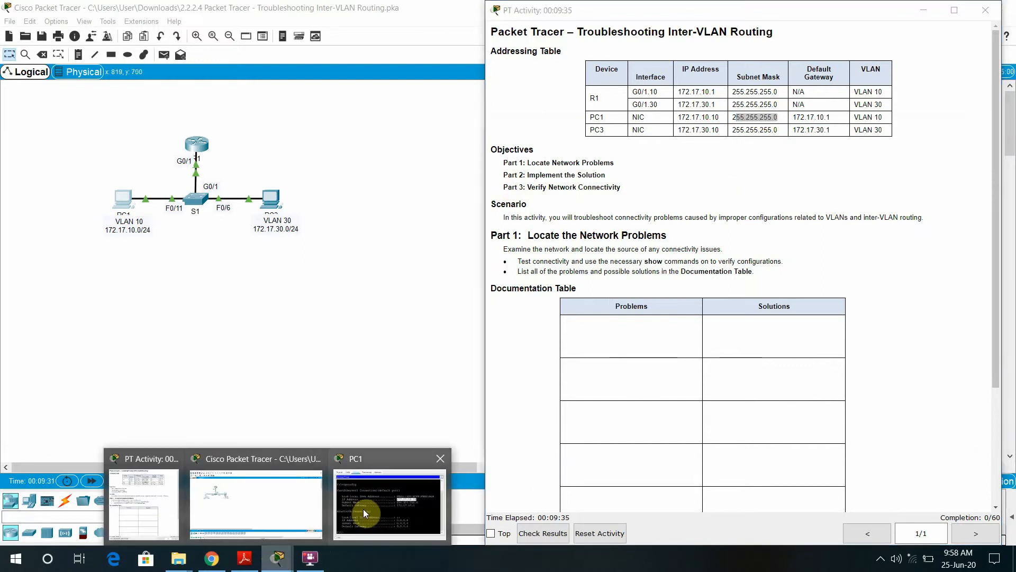
click(374, 510)
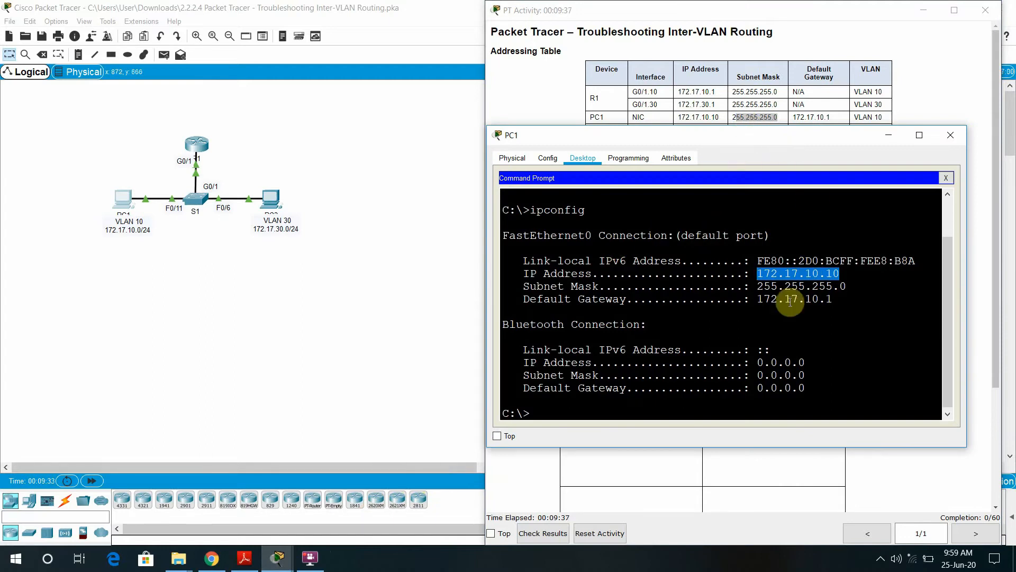
drag(835, 299, 756, 299)
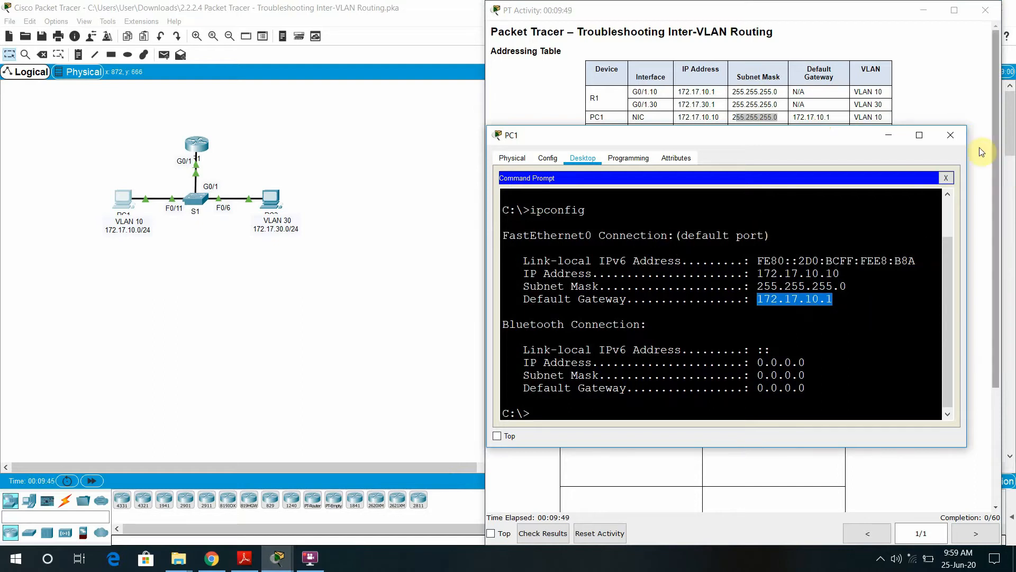
click(951, 134)
Open the Command Prompt on PC3 in a widened window
click(272, 200)
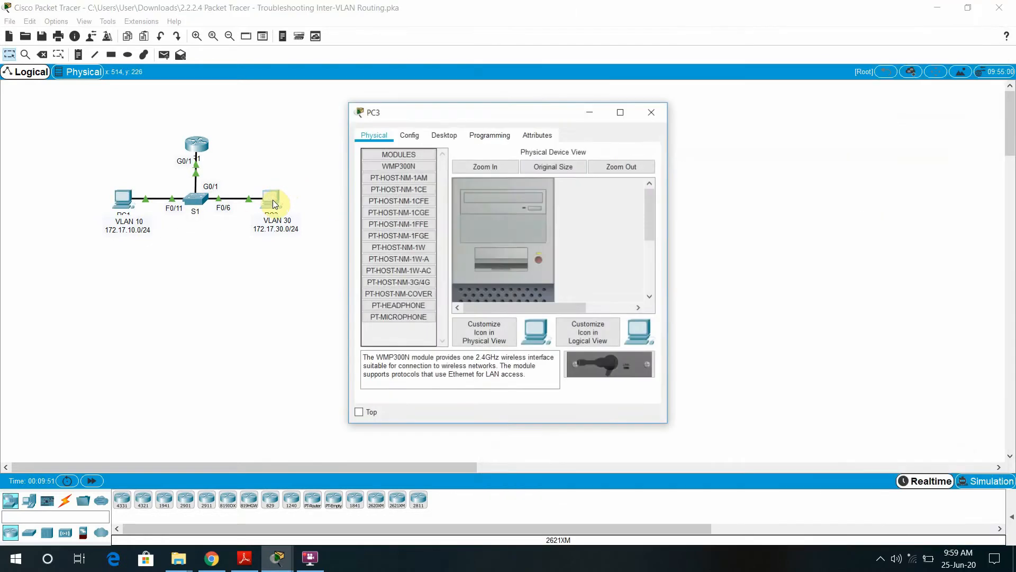
click(443, 136)
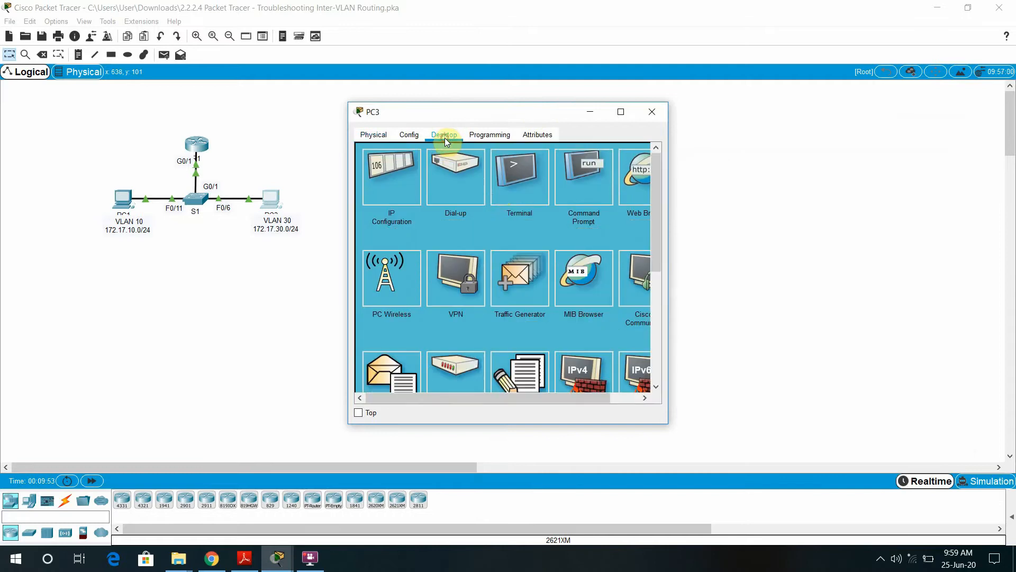
drag(668, 196, 853, 196)
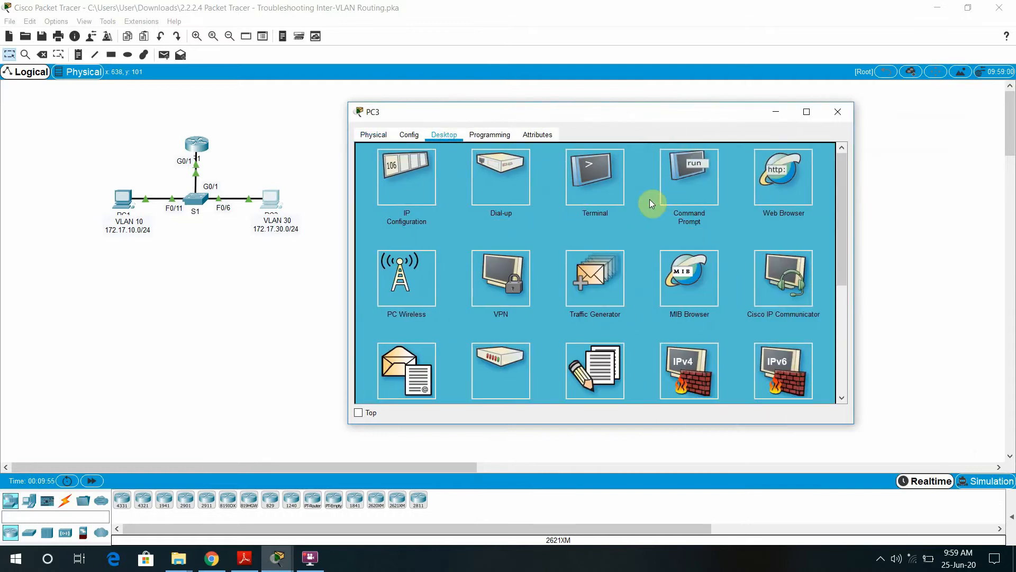
click(728, 197)
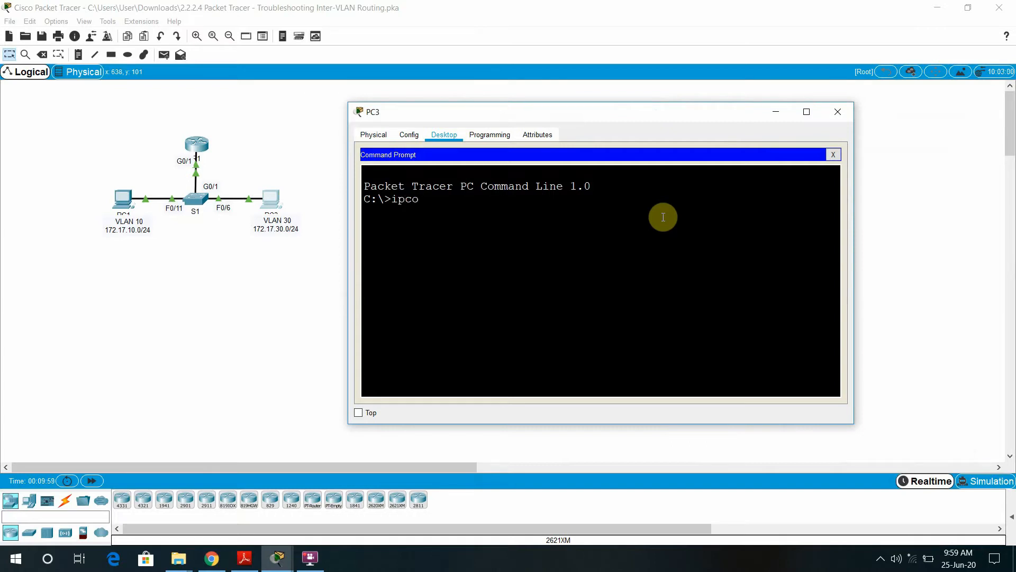
Run ipconfig on PC3 and bring up the activity instructions with the Addressing Table
text(ipconfig)
key(Return)
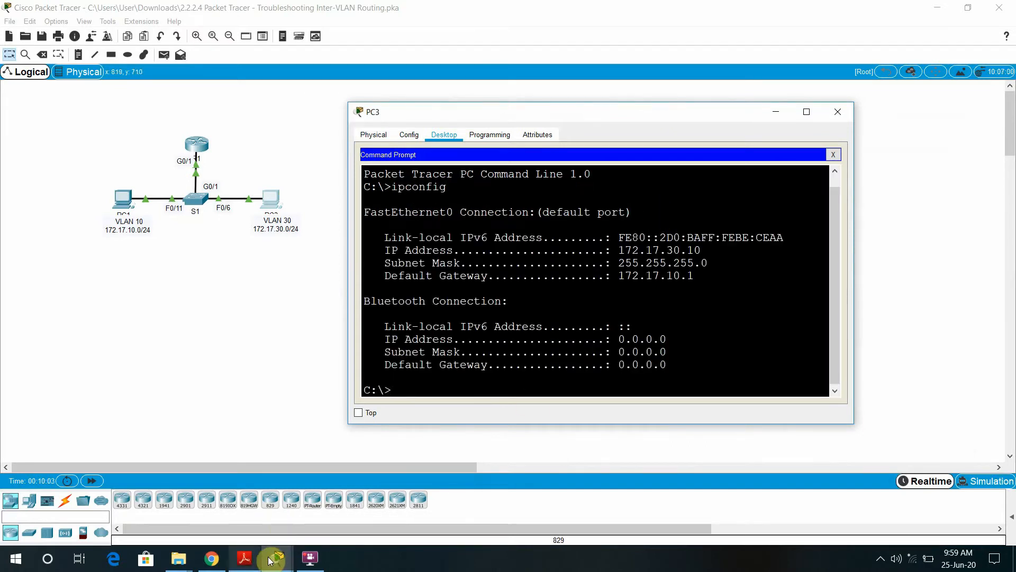
mouse_move(270, 560)
click(180, 496)
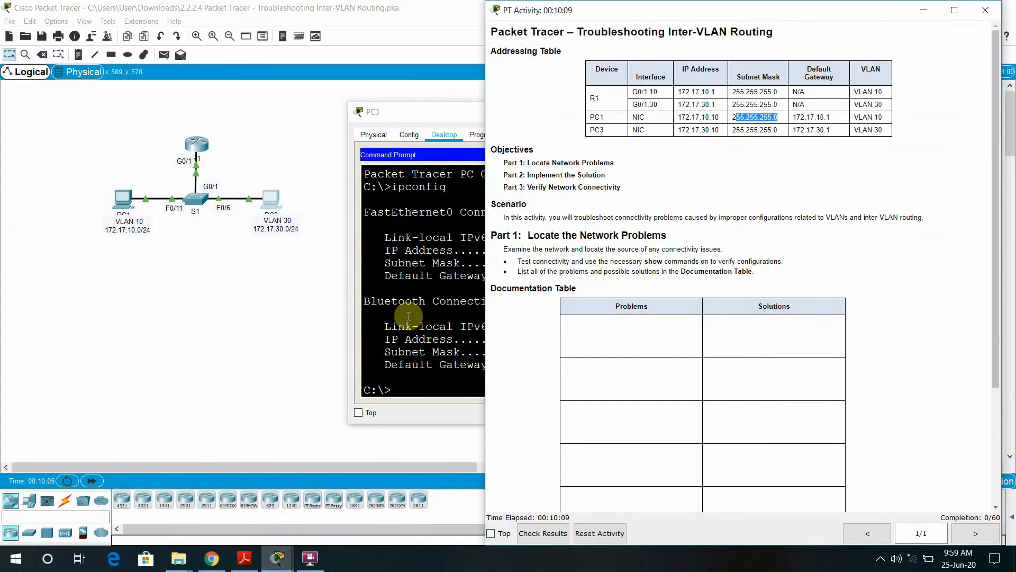
Keep the activity instructions and PC3's window on top, and place PC3's window just below the Addressing Table's PC3 row
drag(404, 113, 531, 157)
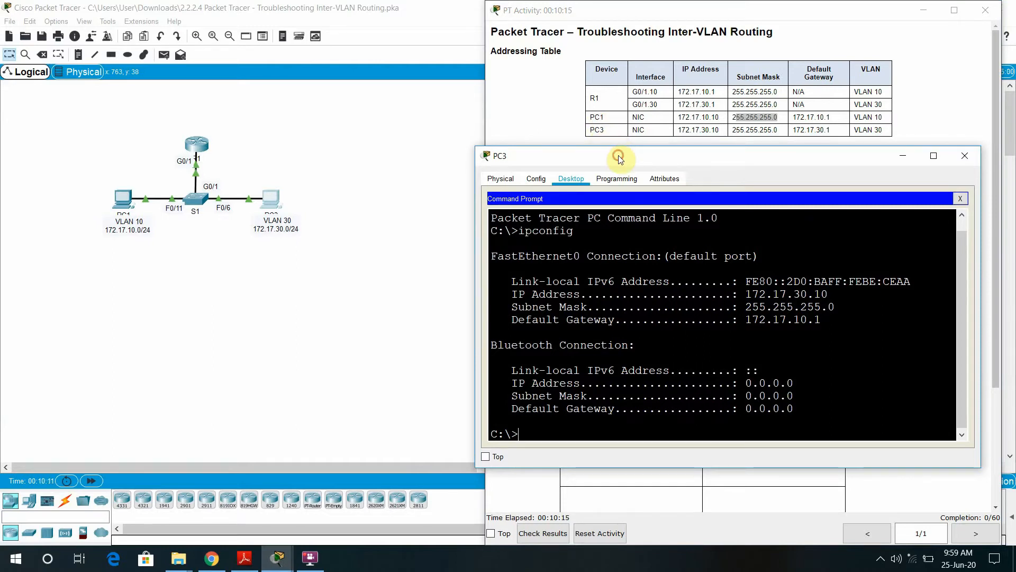
click(489, 533)
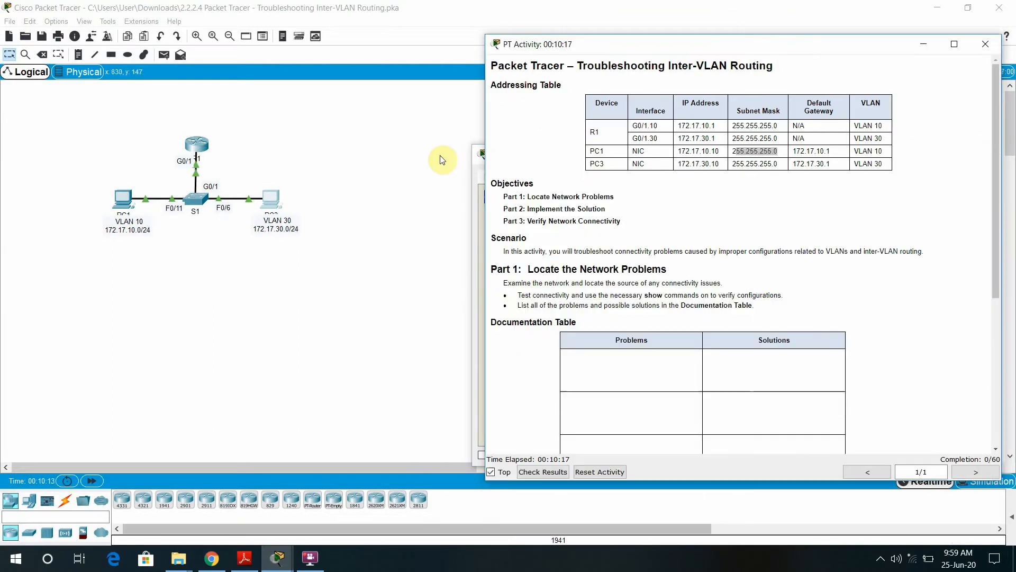
drag(477, 154, 224, 71)
drag(370, 66, 169, 97)
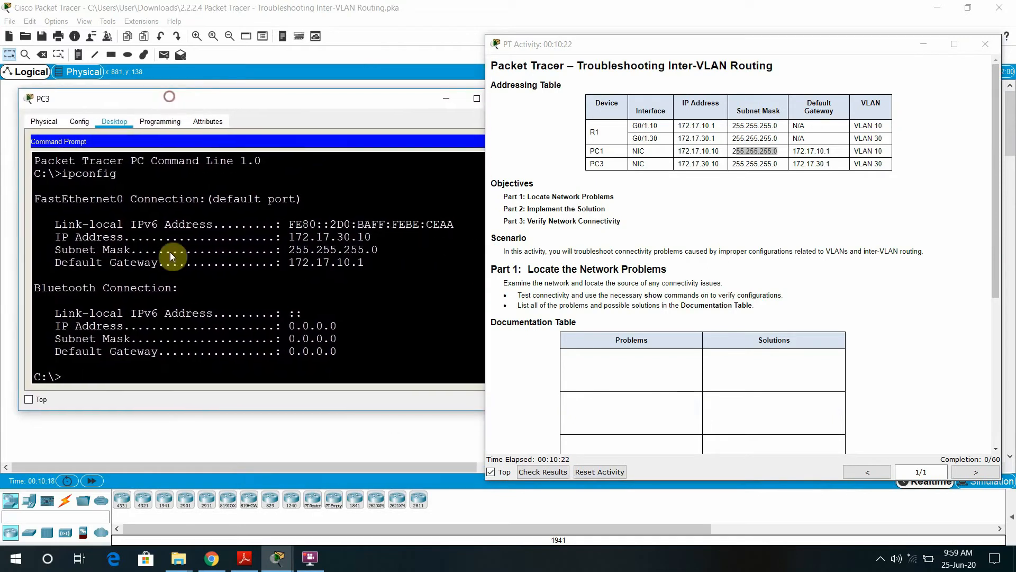
click(29, 399)
drag(238, 101, 726, 172)
Compare PC3's IP address, subnet mask and default gateway with the PC3 row of the Addressing Table
click(682, 165)
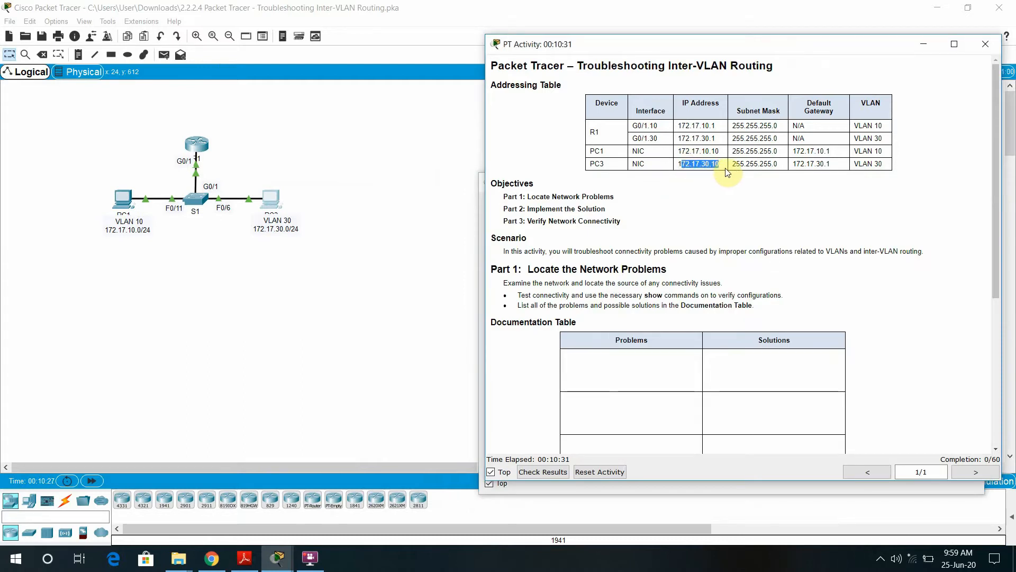
key(alt+Tab)
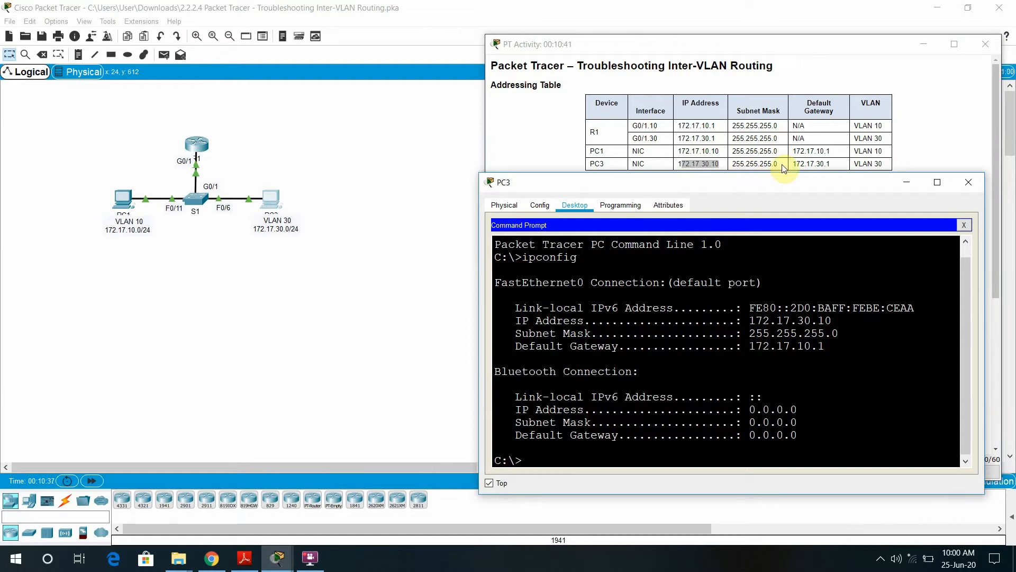
drag(841, 333, 750, 333)
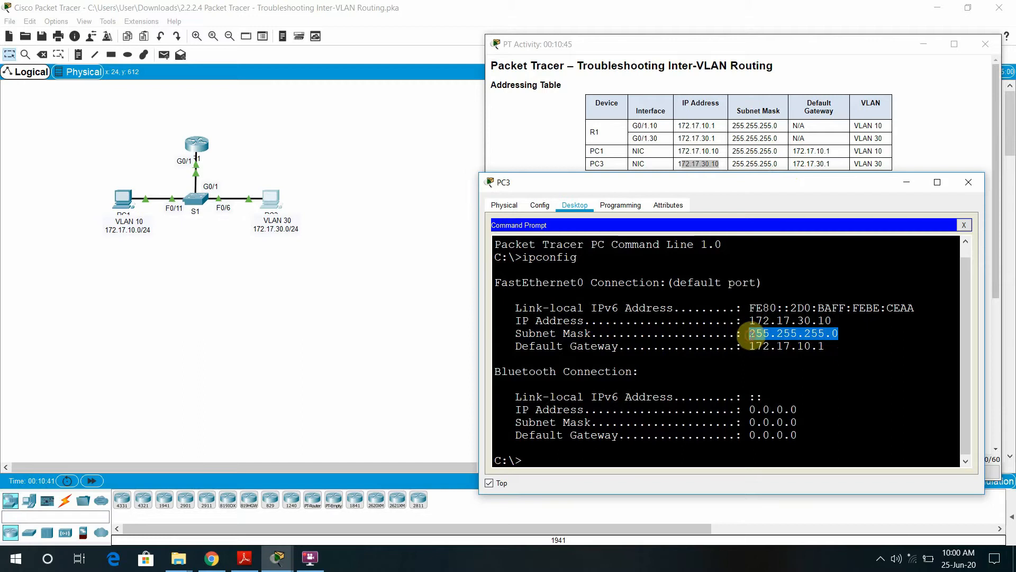
drag(750, 347, 824, 348)
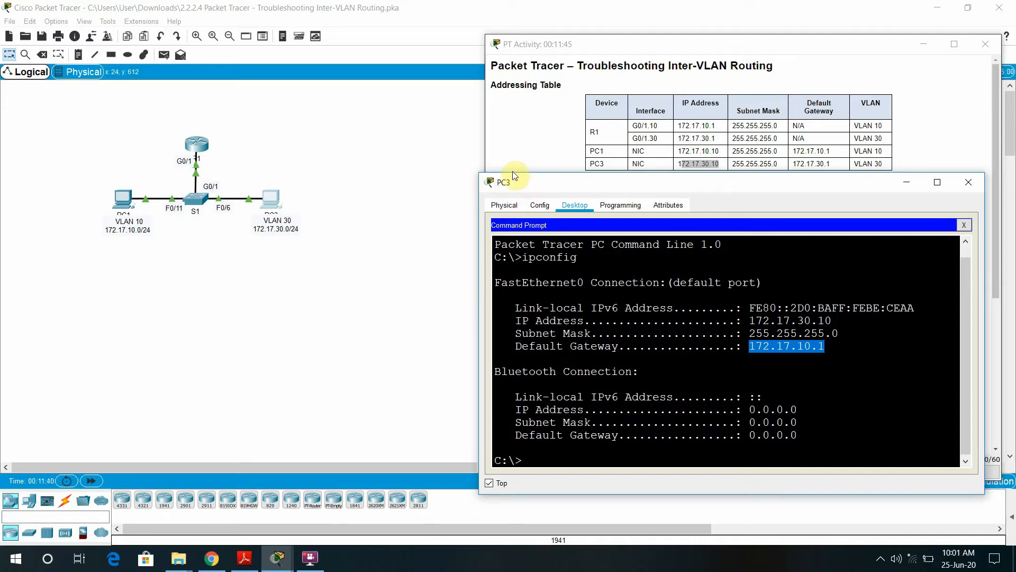
Stop keeping the activity windows on top and enter "Pc3 is configured with wrong default gateway address" as the first problem in Adobe Reader's Documentation Table
click(580, 102)
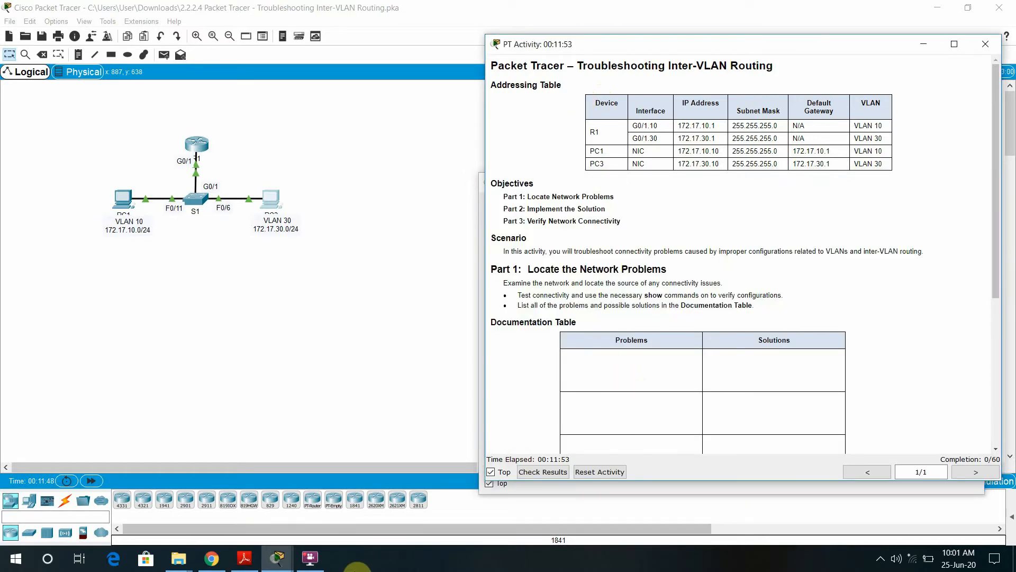
click(244, 557)
click(233, 284)
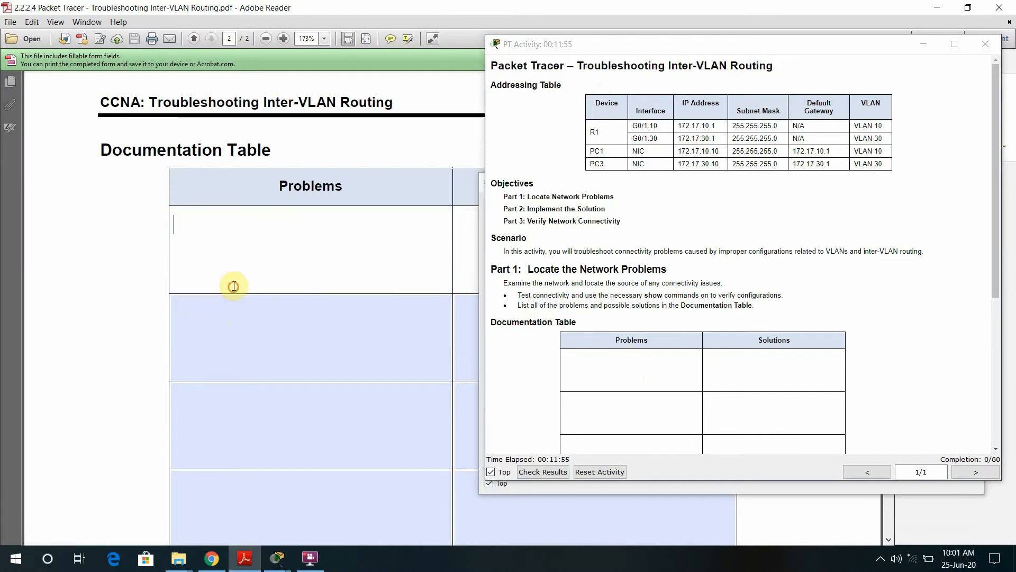
click(492, 485)
click(489, 484)
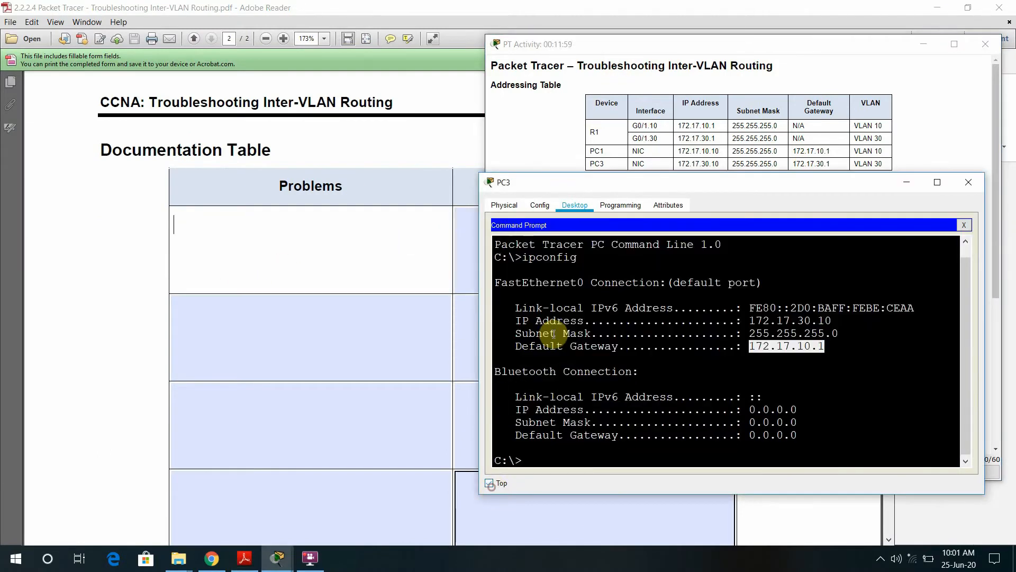
click(344, 218)
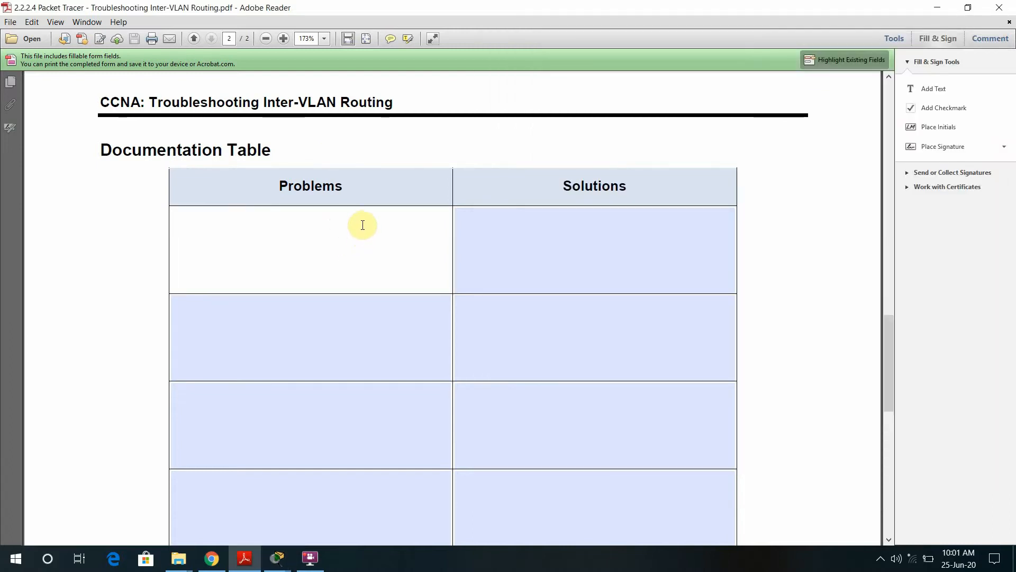
text(Pc3 is configured with wrong default gateway address)
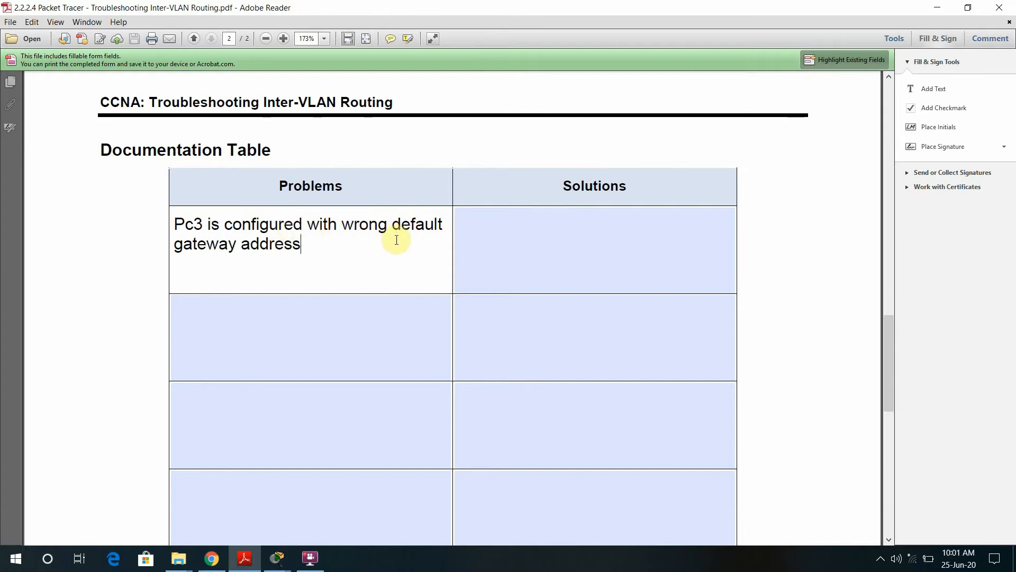
Begin the first Solutions entry of the Documentation Table with "change the Default gateway on Pc3 from"
click(536, 231)
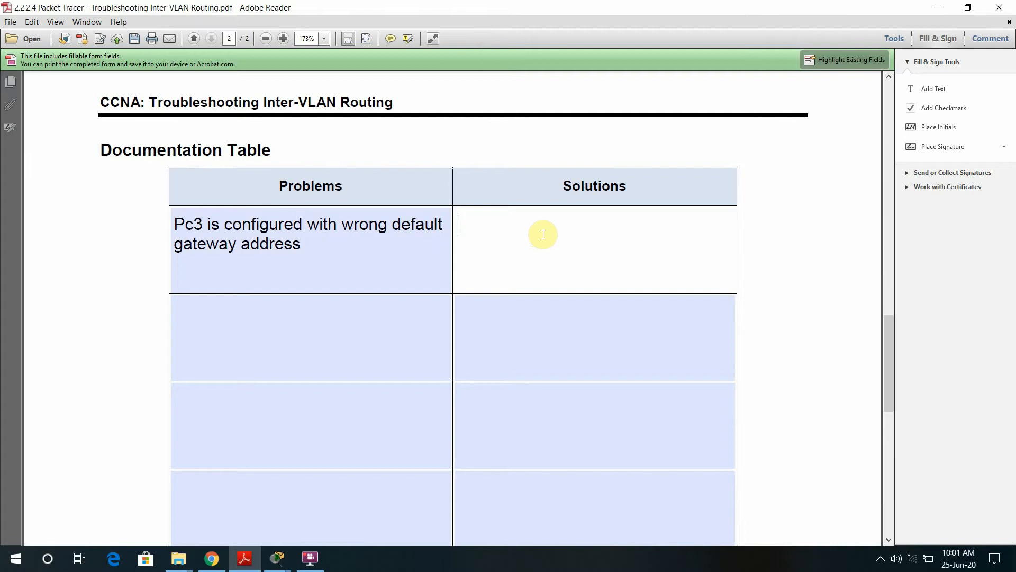
text(change the De)
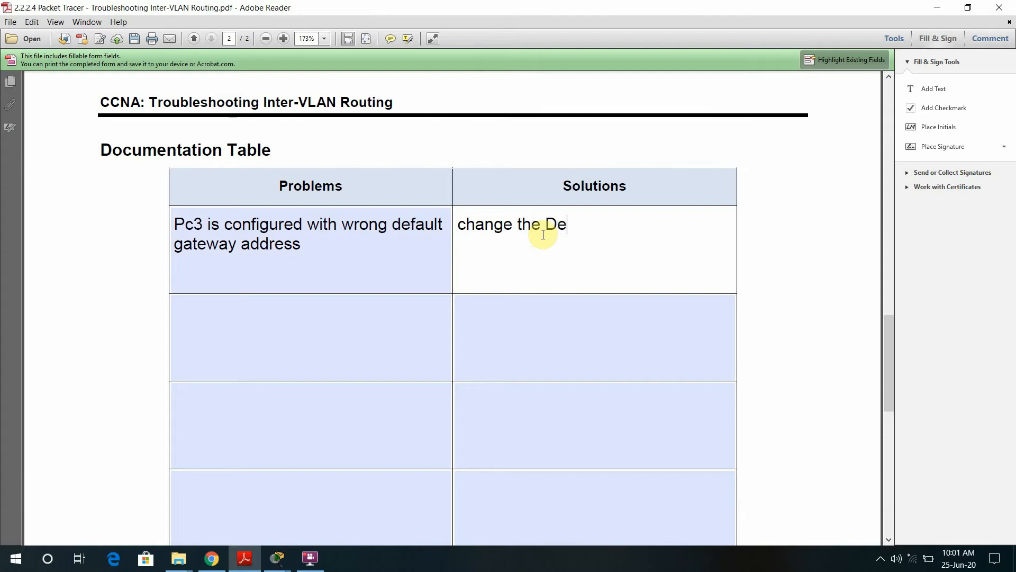
text(fault gateway )
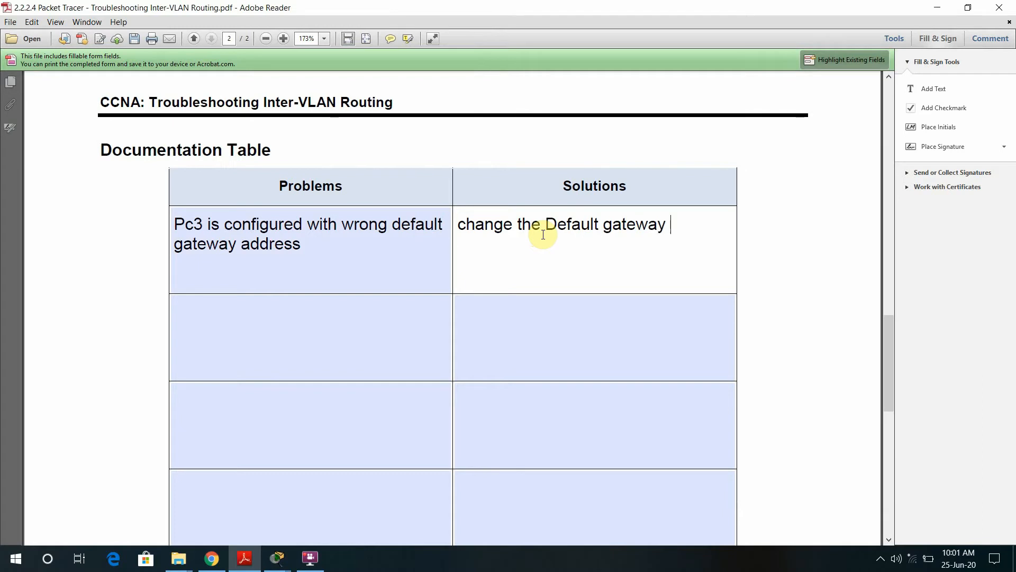
text(on Pc3 )
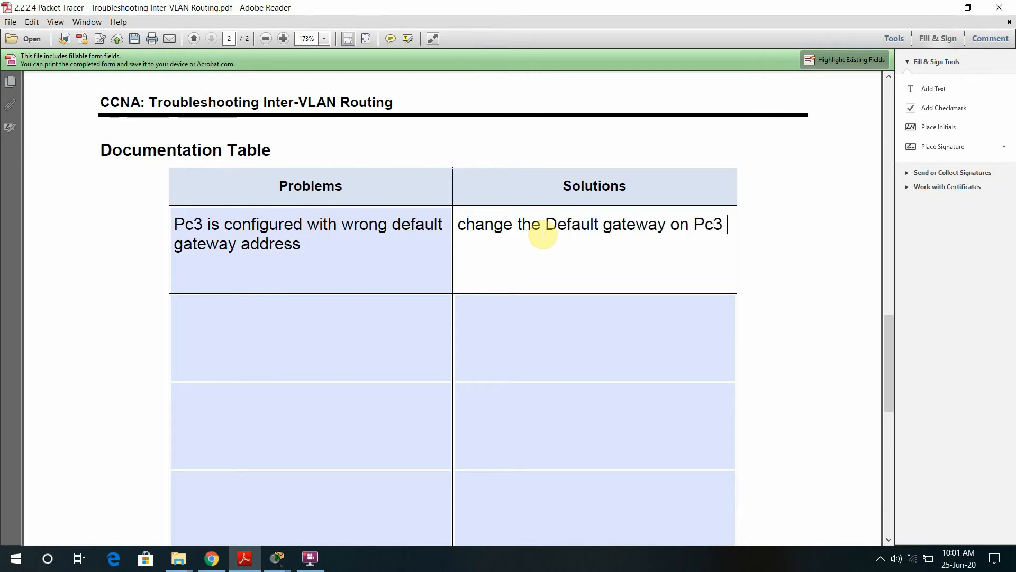
text(from)
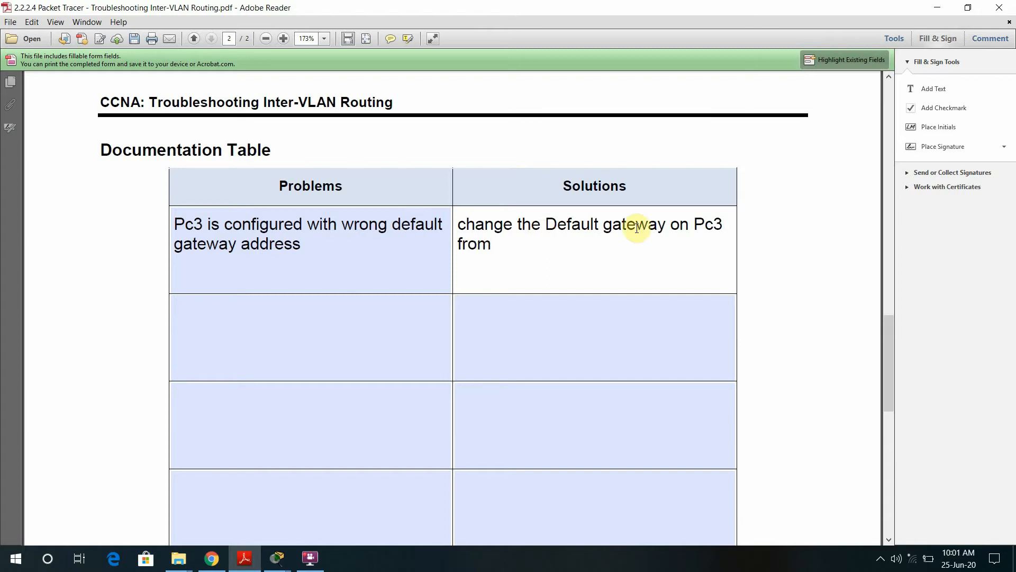
Copy PC3's default gateway address, 172.17.30.1, from the Addressing Table in the activity instructions
mouse_move(277, 557)
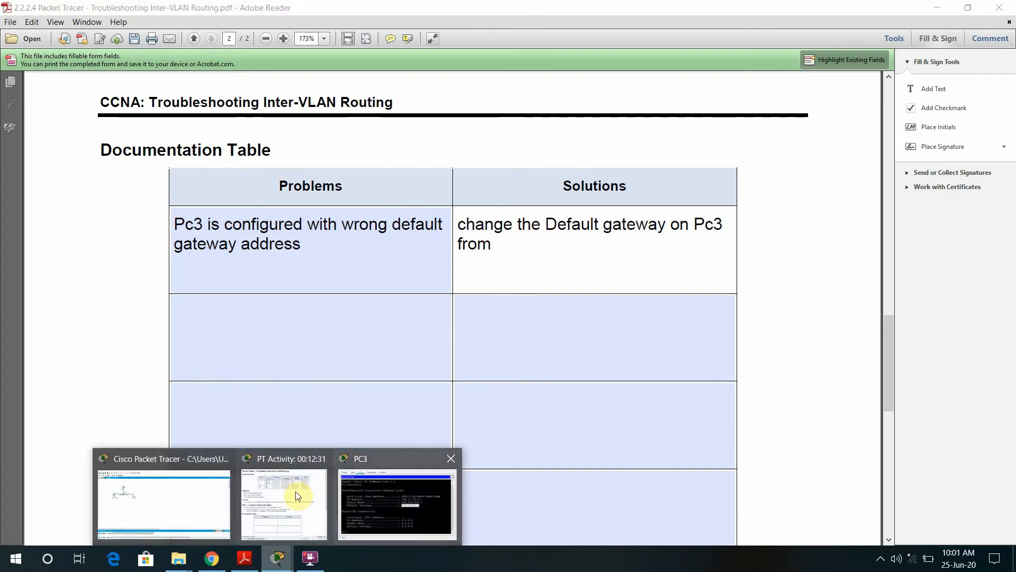
click(278, 491)
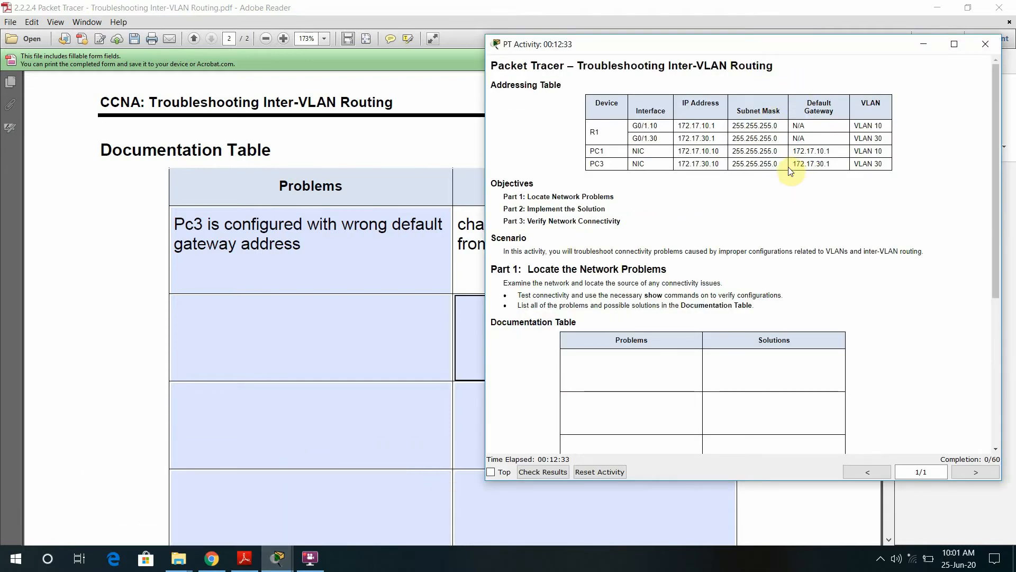
drag(834, 164, 794, 168)
key(ctrl+c)
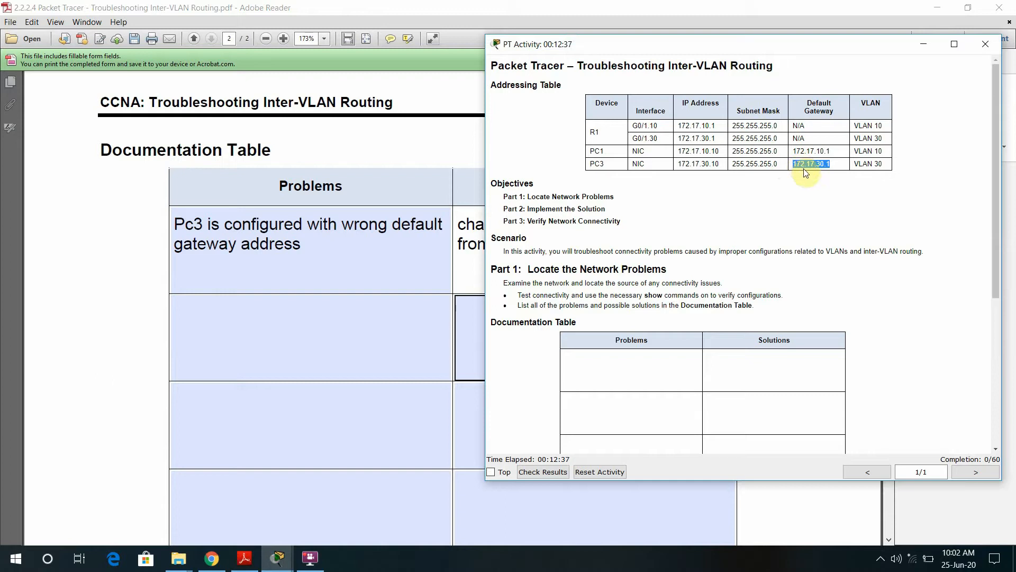
Complete the first solution in the Adobe Reader document with "172.17.10.1 to 172.17.30.1", using the copied address
click(461, 275)
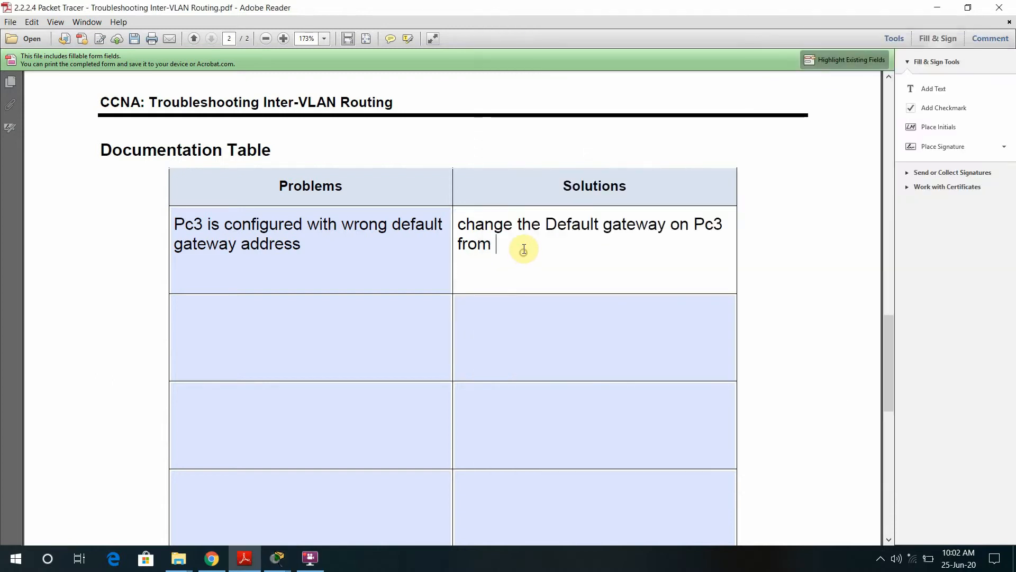
key(ctrl+v)
click(562, 244)
key(BackSpace)
text(1)
click(634, 252)
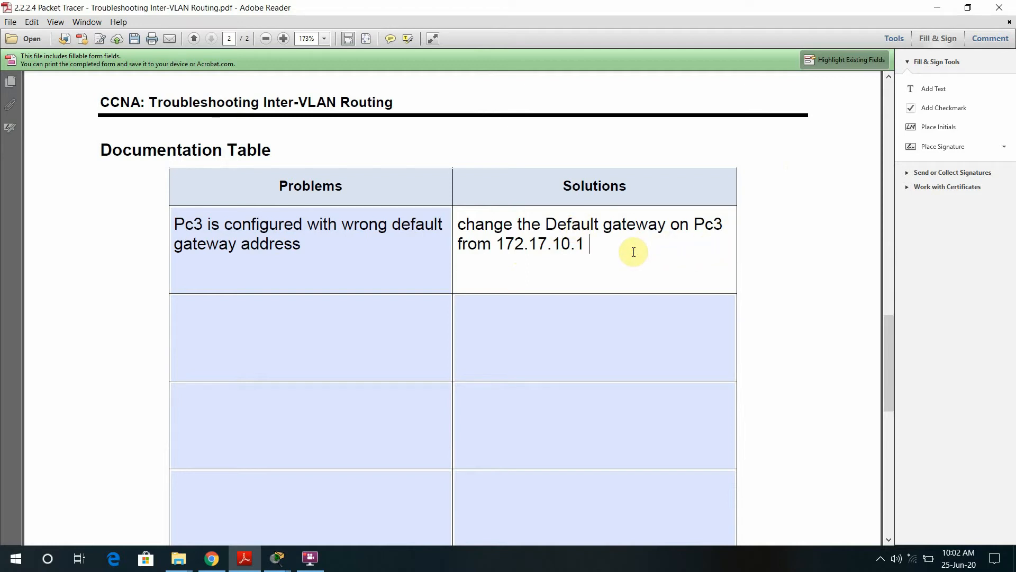
text(to)
key(ctrl+v)
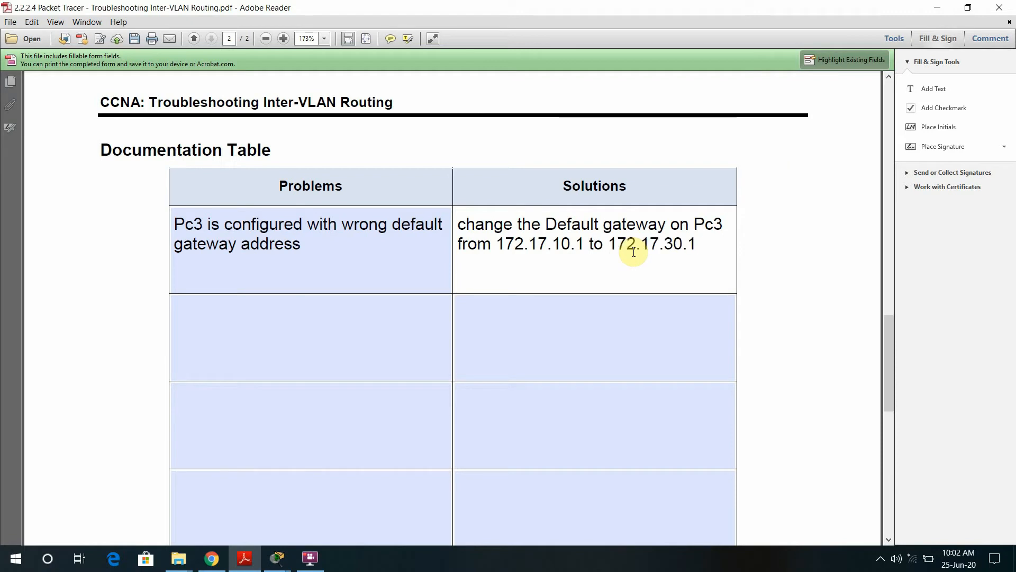
Place the activity instructions below the first Documentation Table row and compare its problem and solution with PC3's default gateway in the Addressing Table
mouse_move(277, 560)
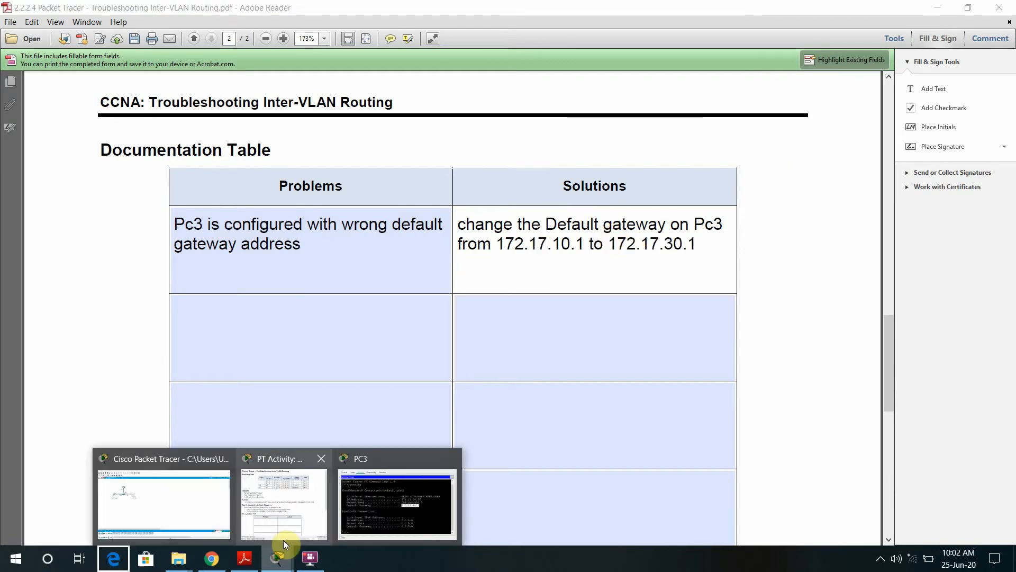
click(261, 513)
click(698, 22)
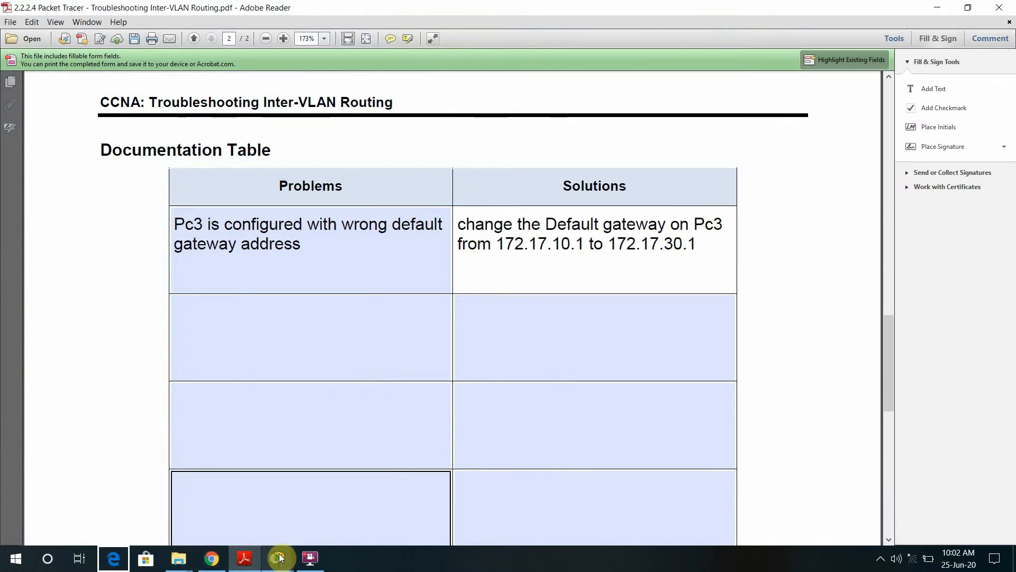
mouse_move(269, 559)
click(288, 524)
drag(617, 44, 373, 284)
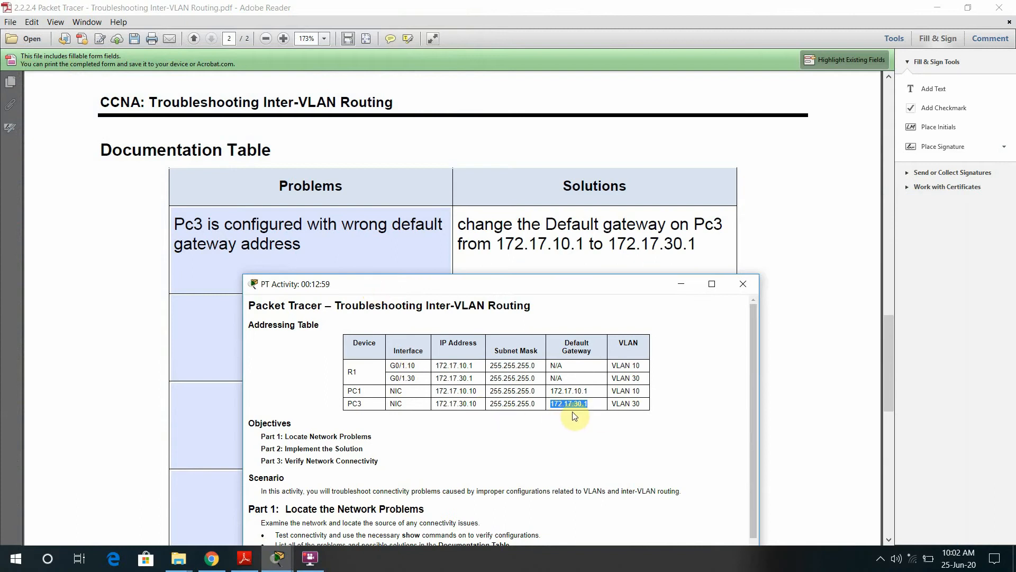
click(647, 253)
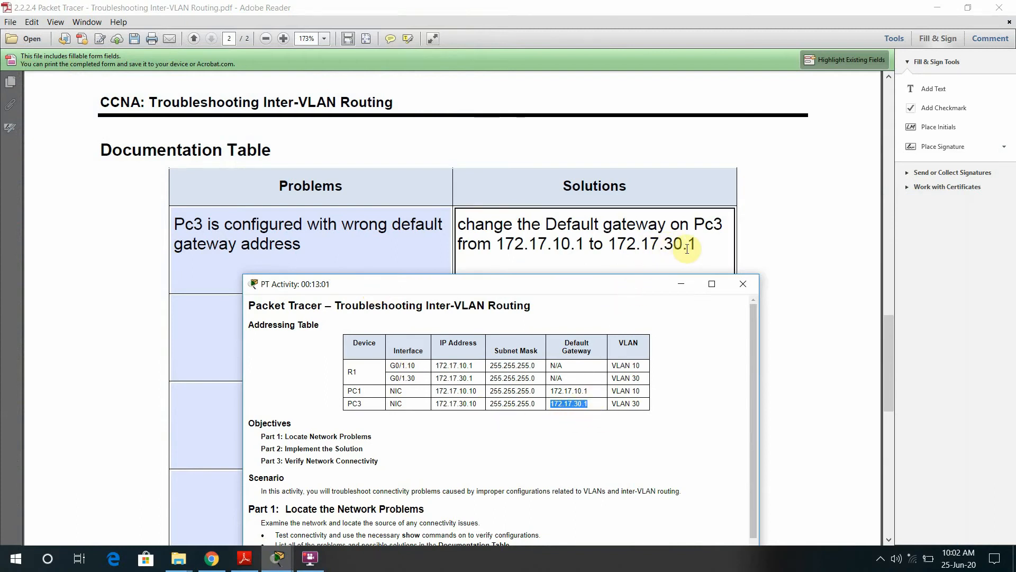
click(284, 238)
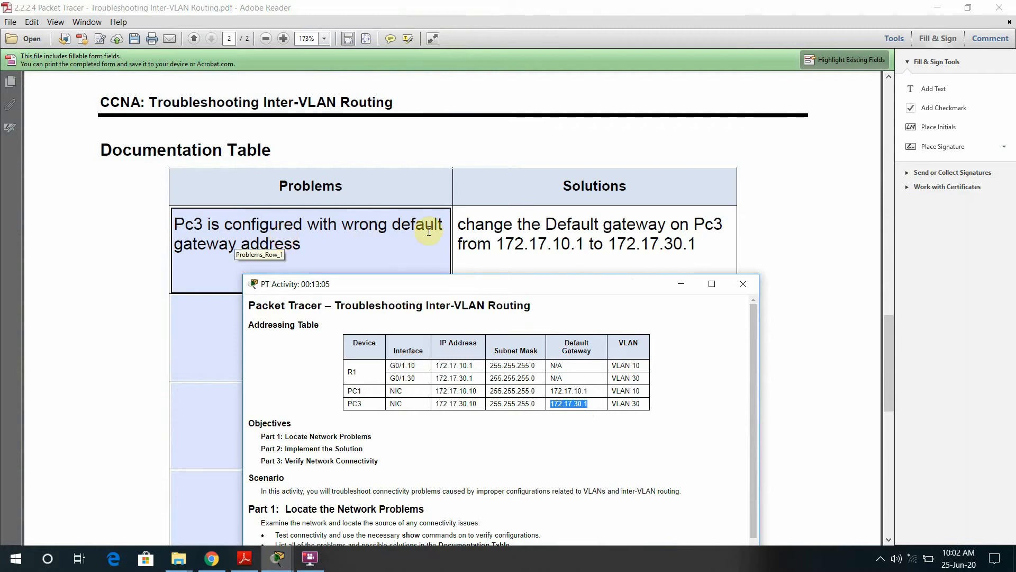
click(465, 227)
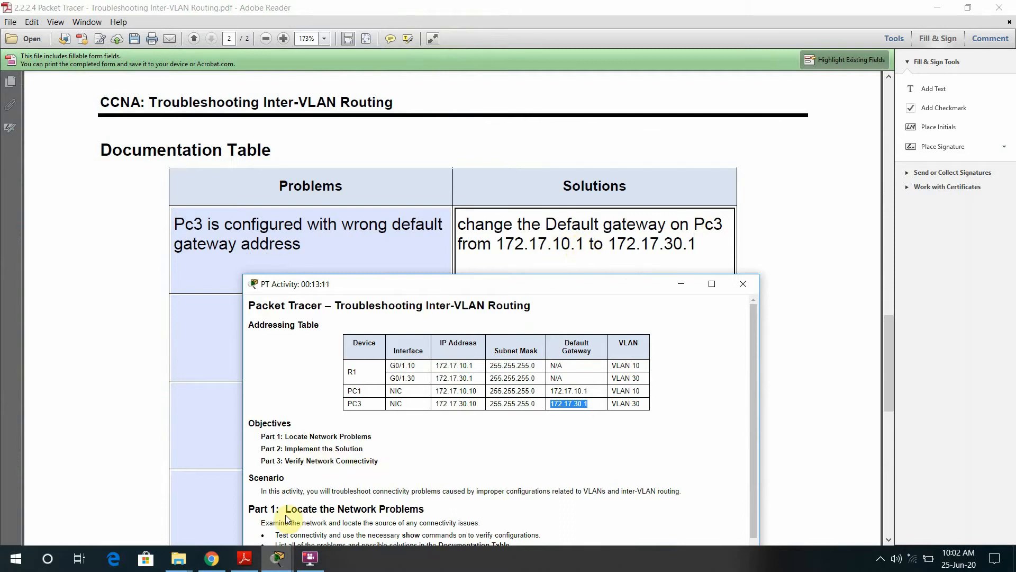
Check the documented gateway change against PC3's ipconfig output, then return to the second Problems field of the Documentation Table
mouse_move(278, 557)
click(431, 496)
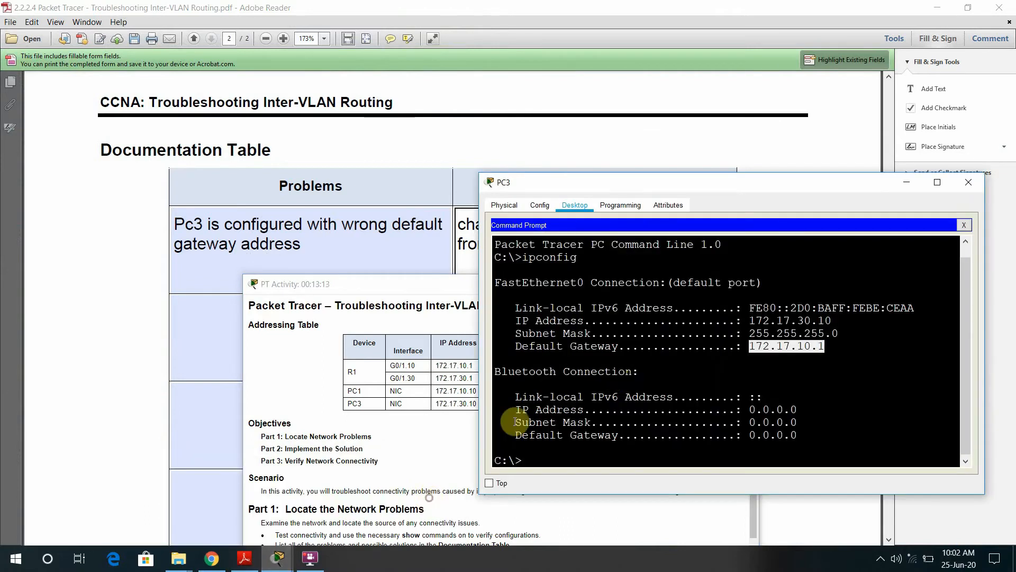
drag(724, 185, 543, 268)
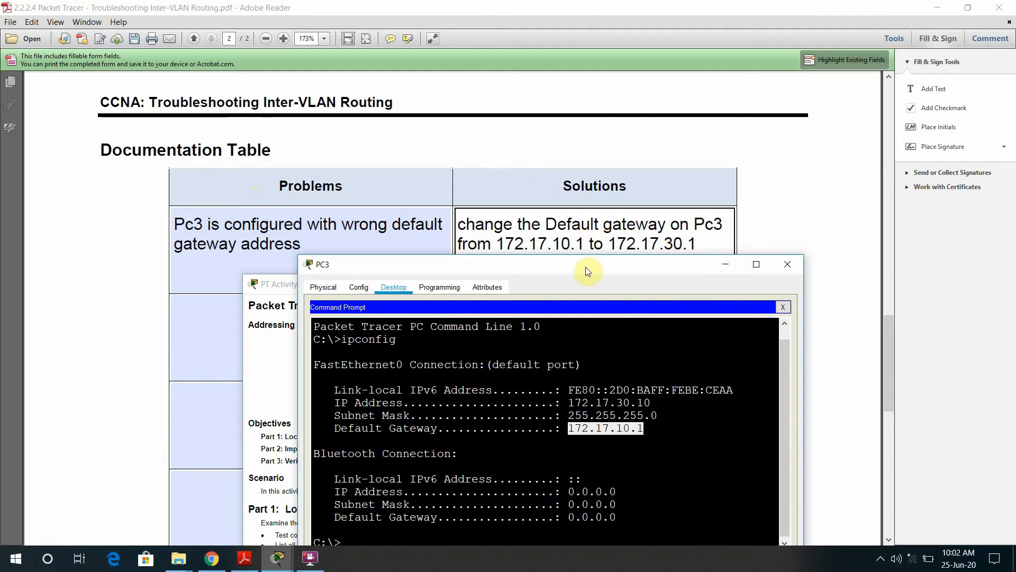
click(216, 324)
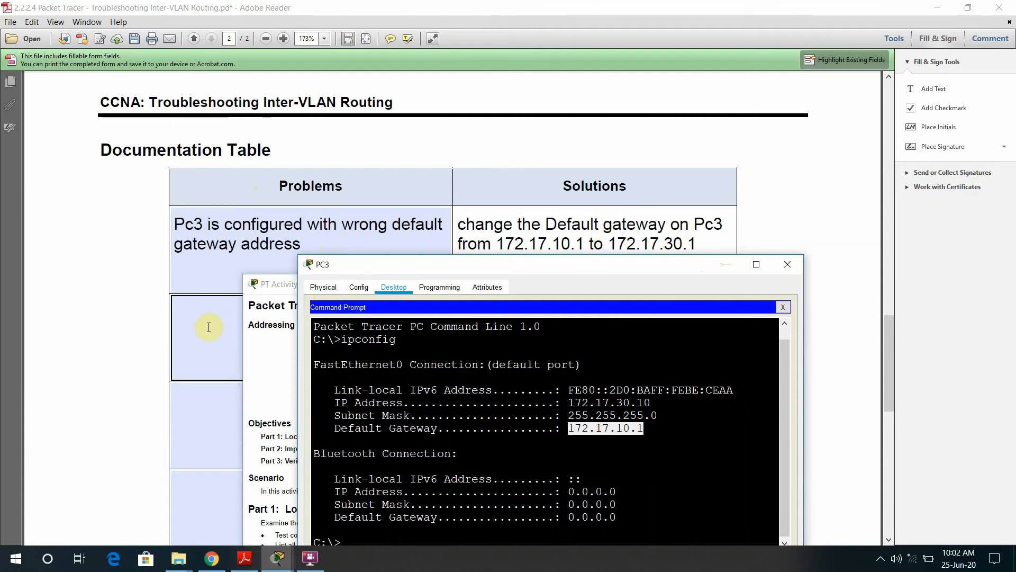
click(205, 328)
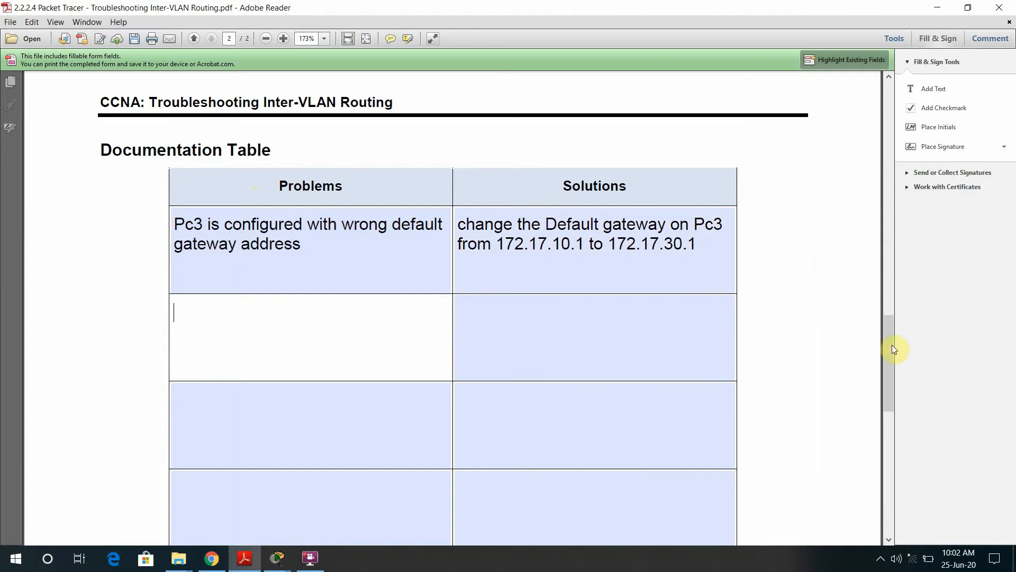
Switch to Packet Tracer, close PC3's window and move the activity instructions clear of the network topology
drag(889, 347, 888, 346)
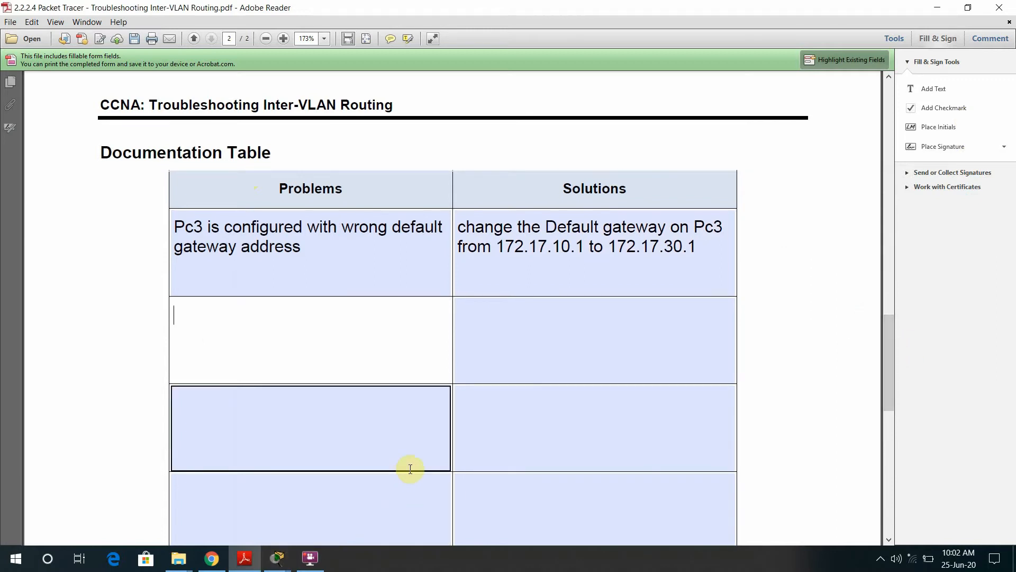
click(940, 11)
click(789, 265)
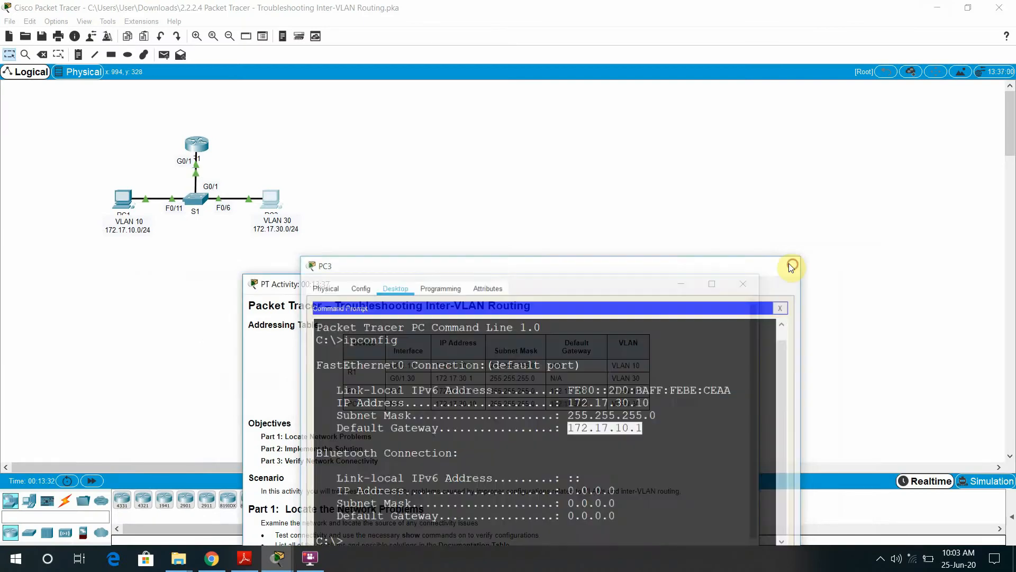
drag(560, 288, 784, 23)
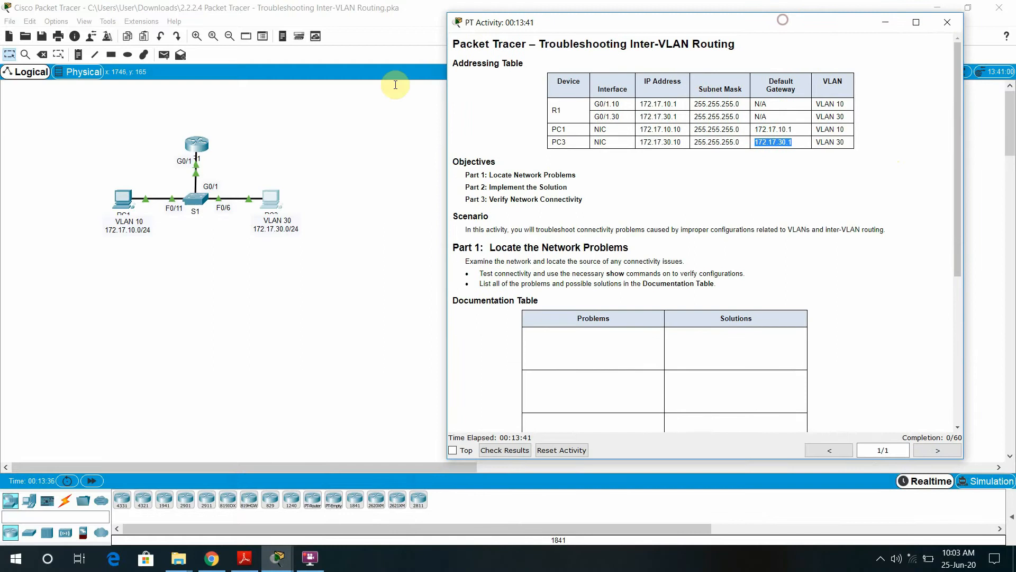
Open switch S1's command line in a widened window and enter privileged EXEC mode
click(200, 206)
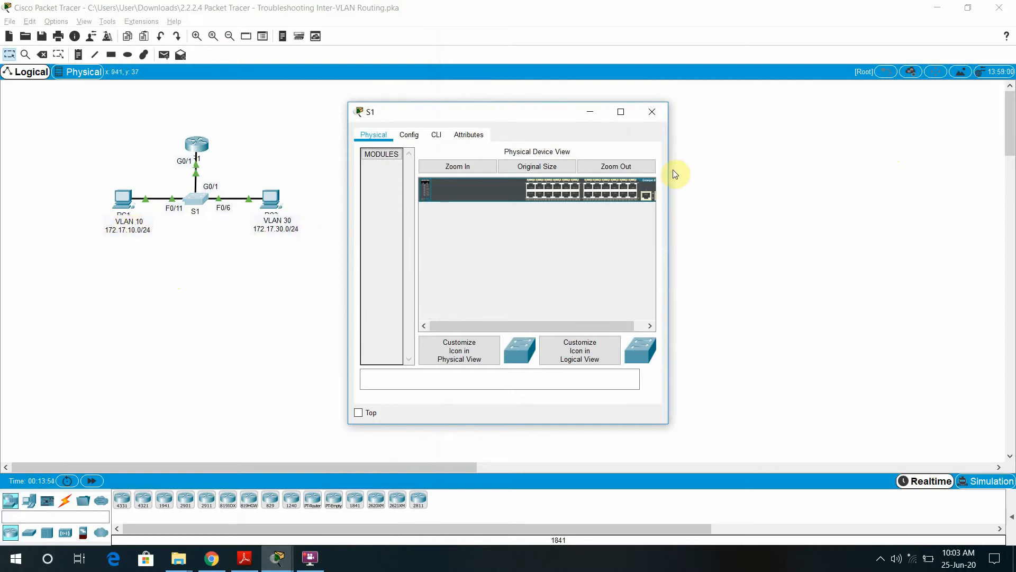
drag(671, 170, 900, 170)
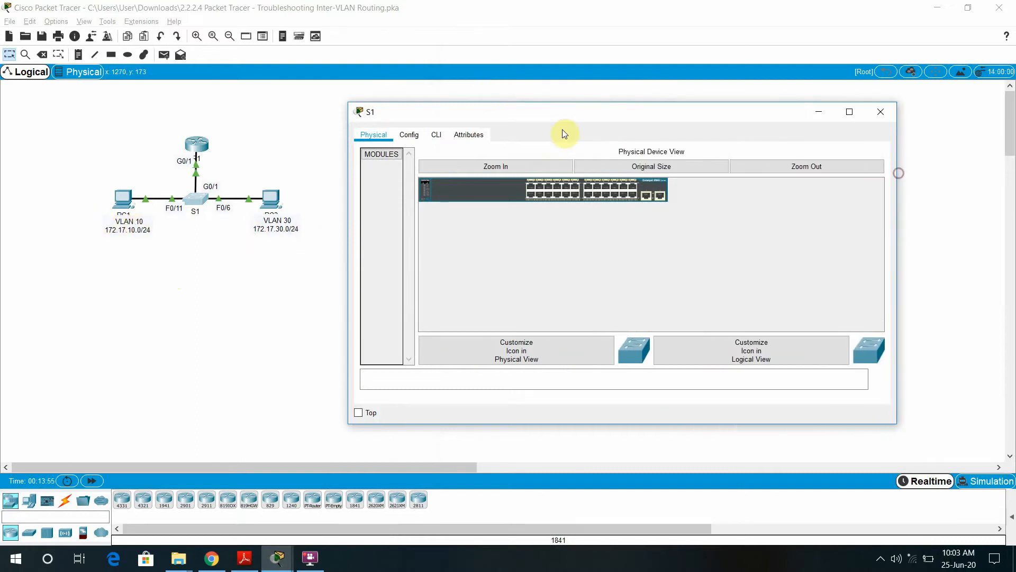
click(434, 135)
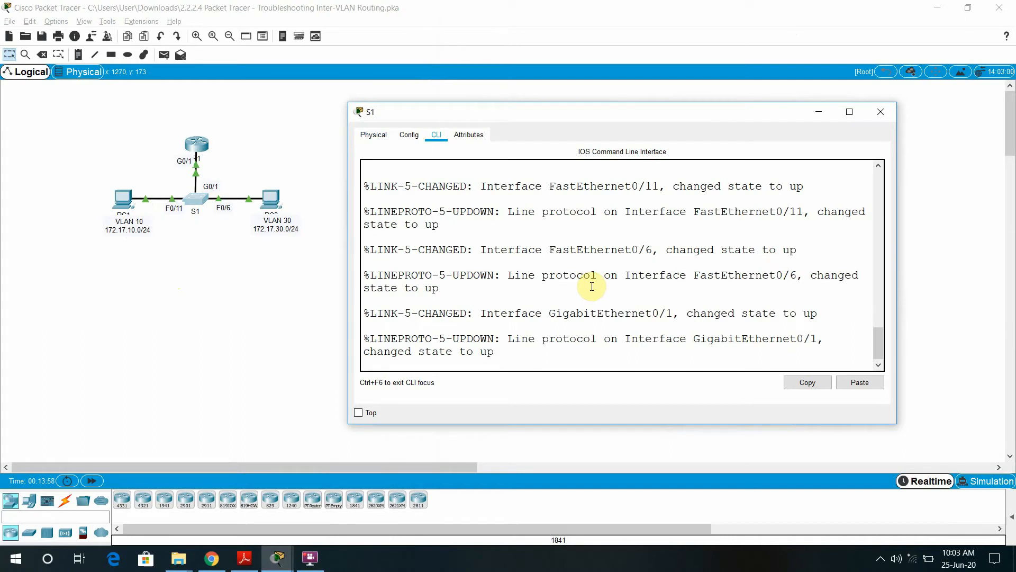
key(Return)
key(Return)
key(Return)
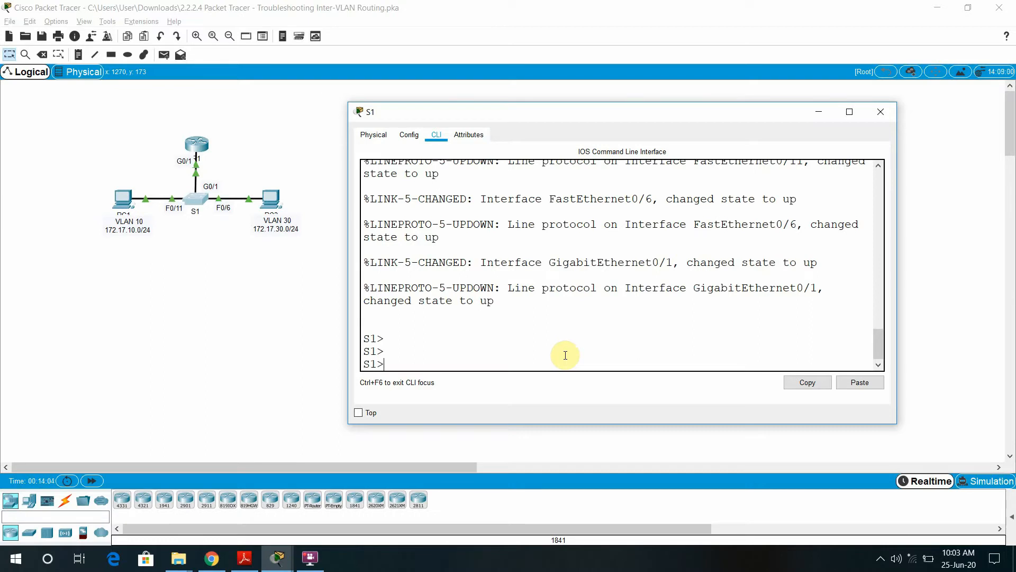
key(Return)
Run show vlan brief on S1 to list its VLANs and assigned ports
text(shwo)
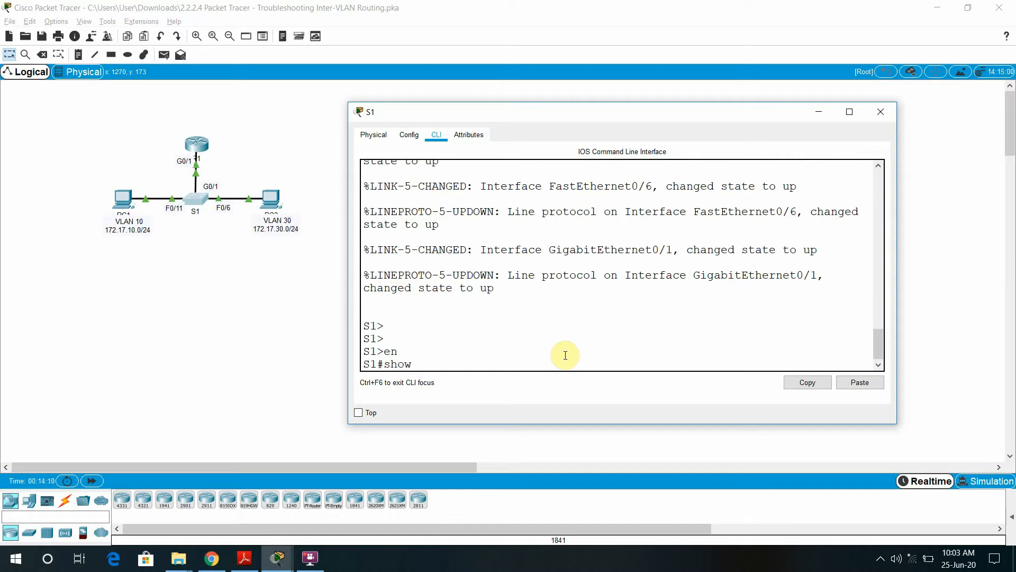
text(an br)
key(Tab)
key(Return)
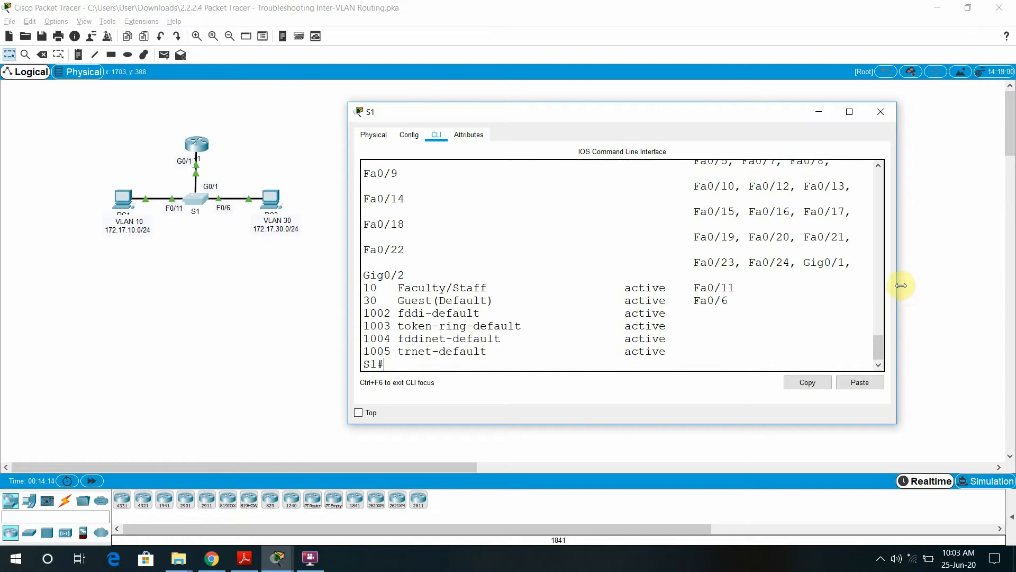
Widen the S1 window and compare the VLAN 10 and VLAN 30 port assignments with the topology labels
drag(899, 285, 1012, 285)
drag(749, 297, 362, 285)
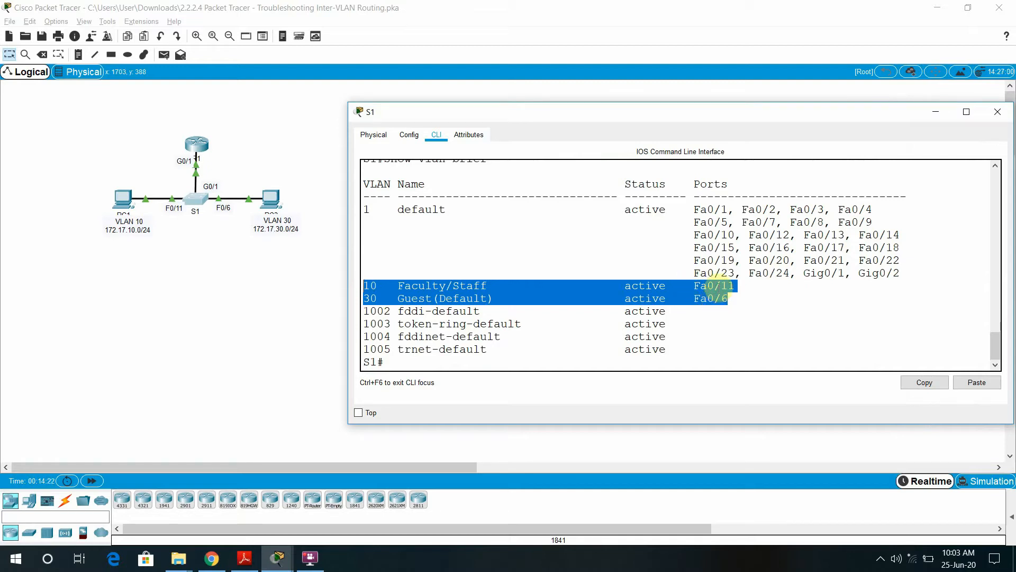
click(367, 299)
drag(365, 285, 735, 284)
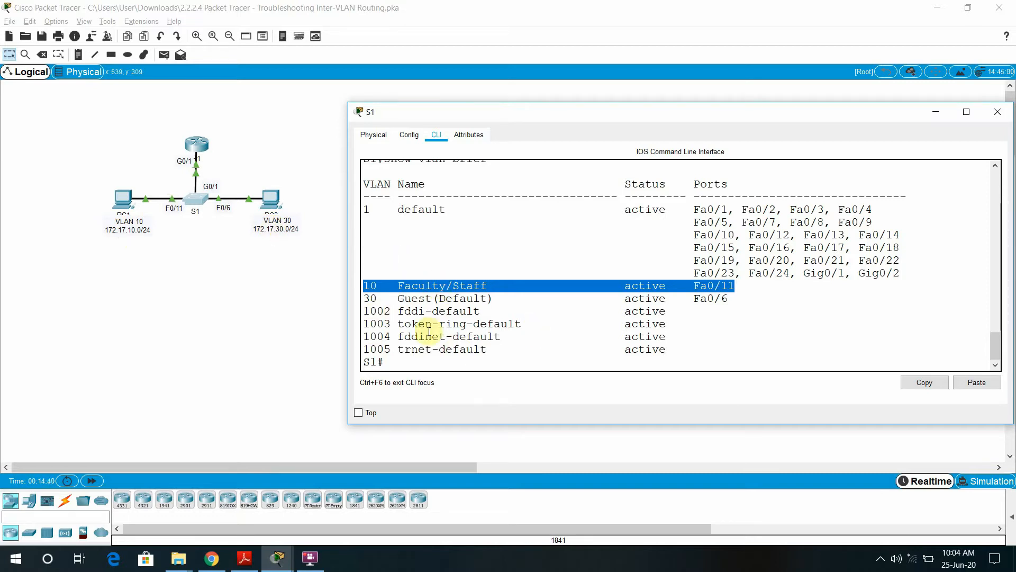
click(389, 363)
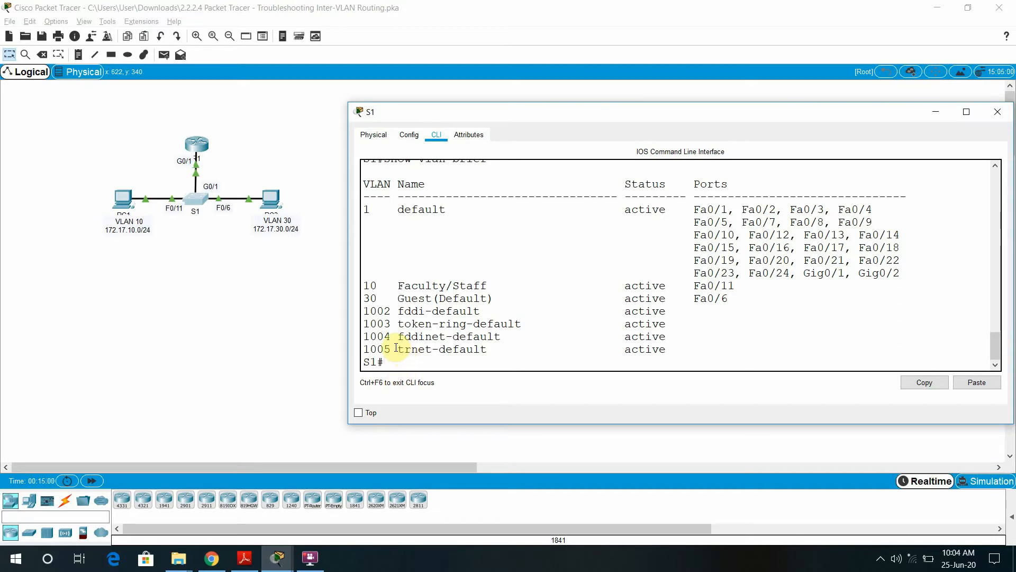
Run show interfaces trunk on S1 and check whether any trunk port is listed
text(ow inter)
key(Tab)
text(trun)
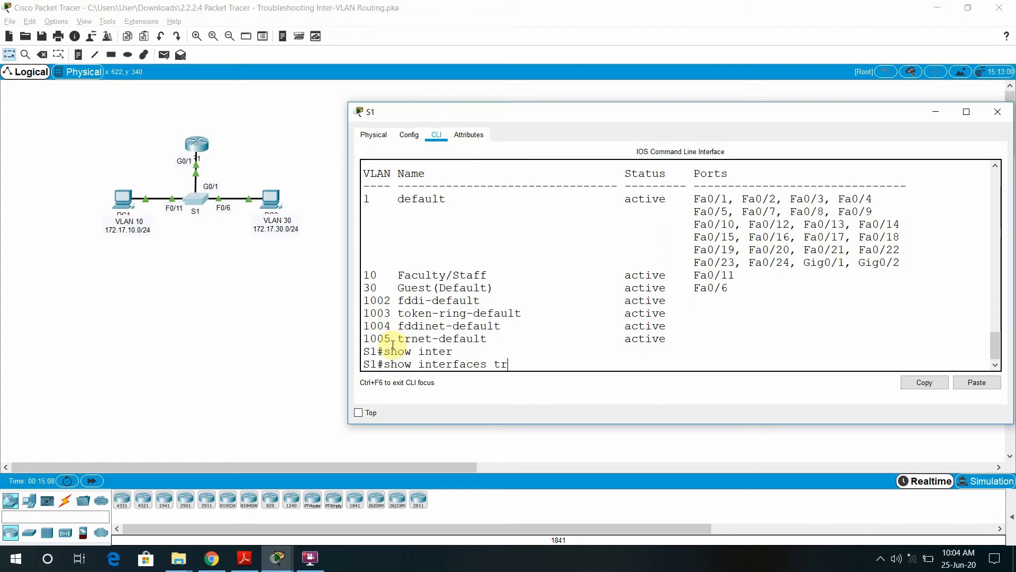
key(Tab)
key(Return)
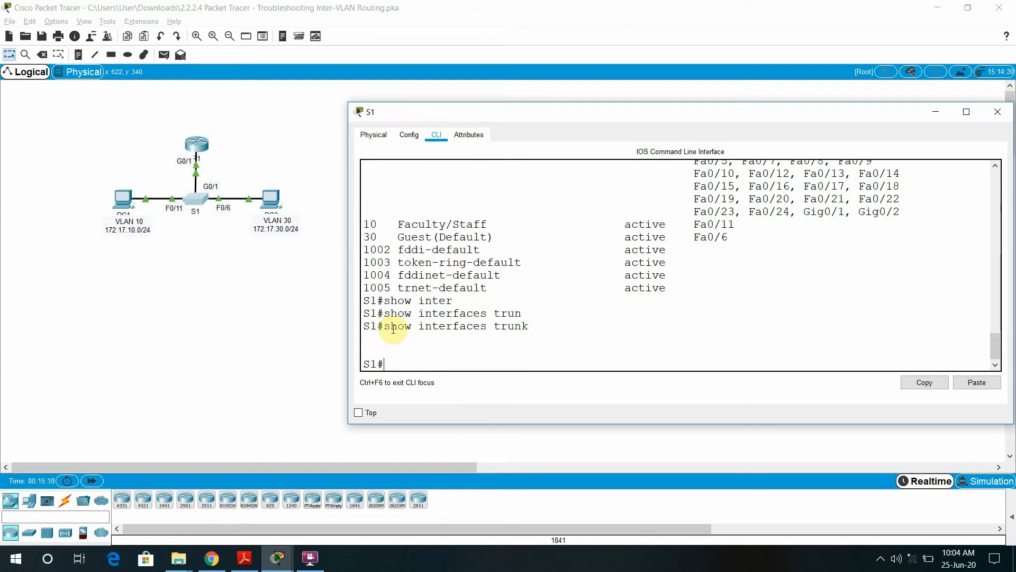
drag(538, 326, 384, 327)
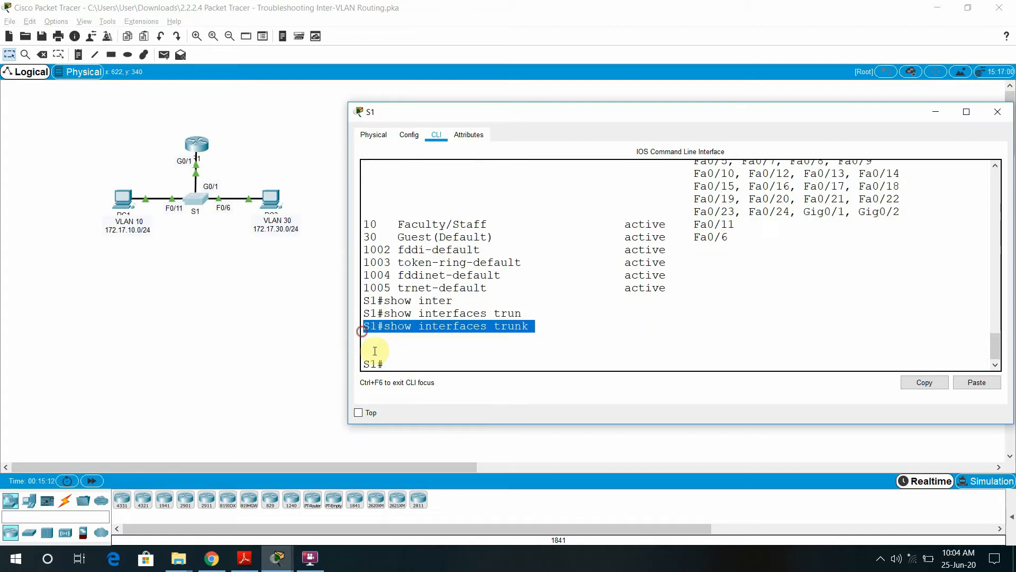
click(402, 362)
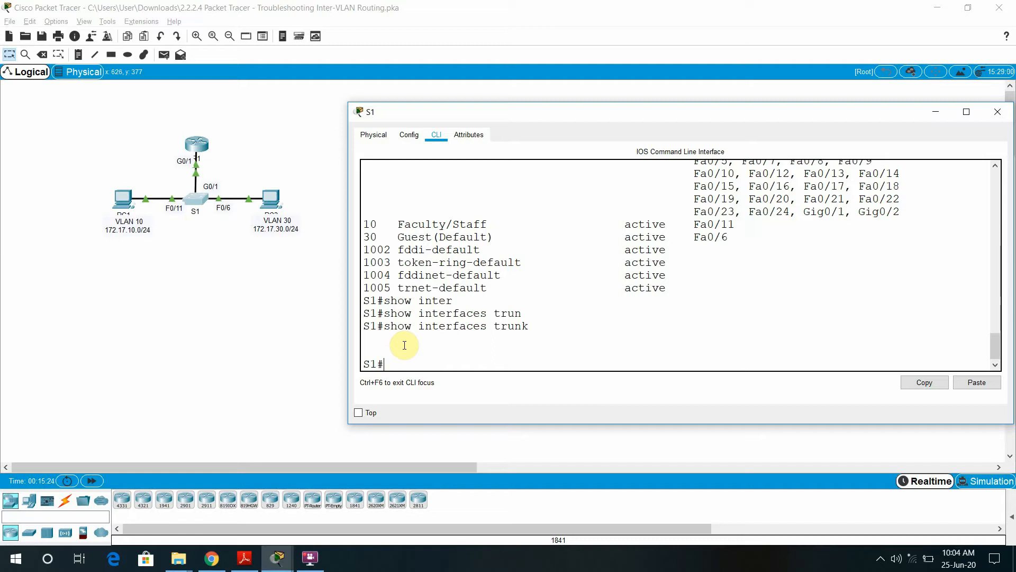
Run show running-config on S1 and page through the output to the GigabitEthernet0/1 entry
text(show run)
key(Tab)
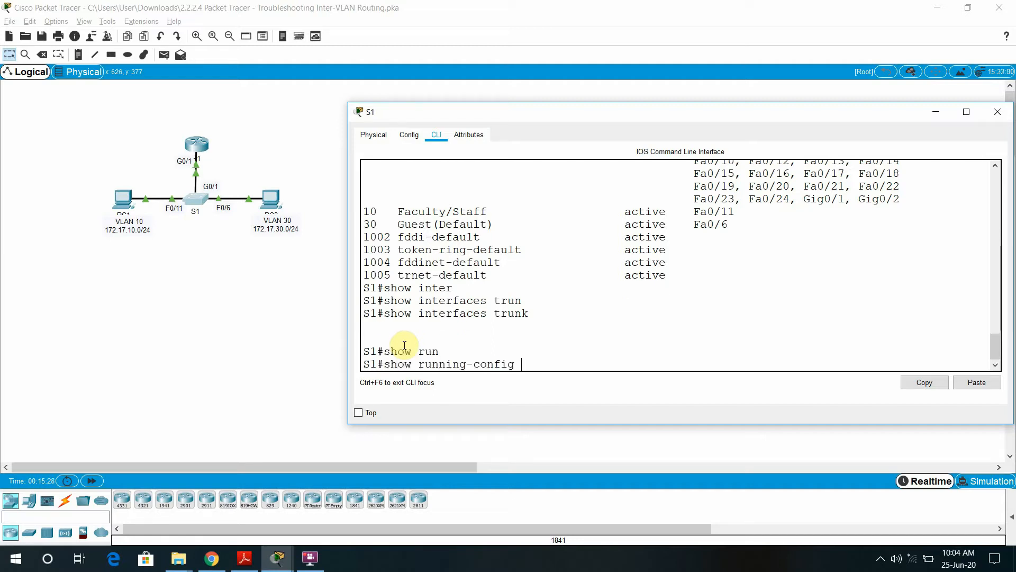
key(Return)
key(Return)
key(Return)
key(Return)
key(Return)
key(Return)
key(Return)
key(Return)
key(Return)
key(Return)
key(Return)
key(Return)
key(Return)
key(Return)
key(Return)
key(Return)
key(Return)
key(Return)
key(Return)
key(Return)
key(Return)
key(Return)
key(Return)
key(Return)
key(Return)
key(Return)
key(Return)
key(Return)
key(Return)
key(Return)
key(Return)
key(Return)
key(Return)
key(Return)
key(Return)
key(Return)
key(Return)
key(Return)
key(Return)
key(Return)
key(Return)
key(Return)
key(Return)
key(Return)
key(Return)
key(Return)
key(Return)
key(Return)
key(Return)
key(Return)
key(Return)
key(Return)
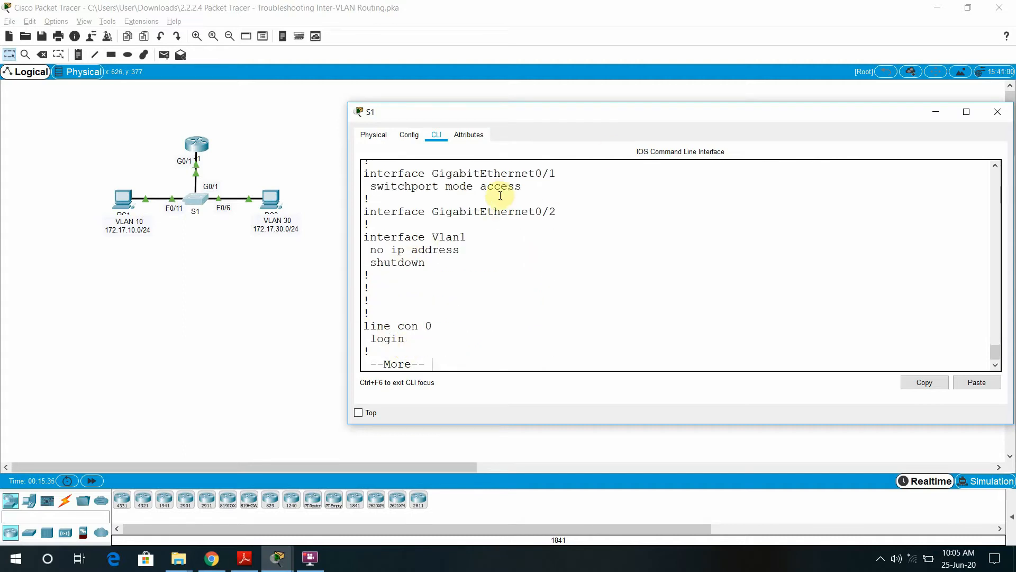
Examine the GigabitEthernet0/1 entry in the running configuration and copy its "switchport mode access" line
drag(523, 192, 358, 177)
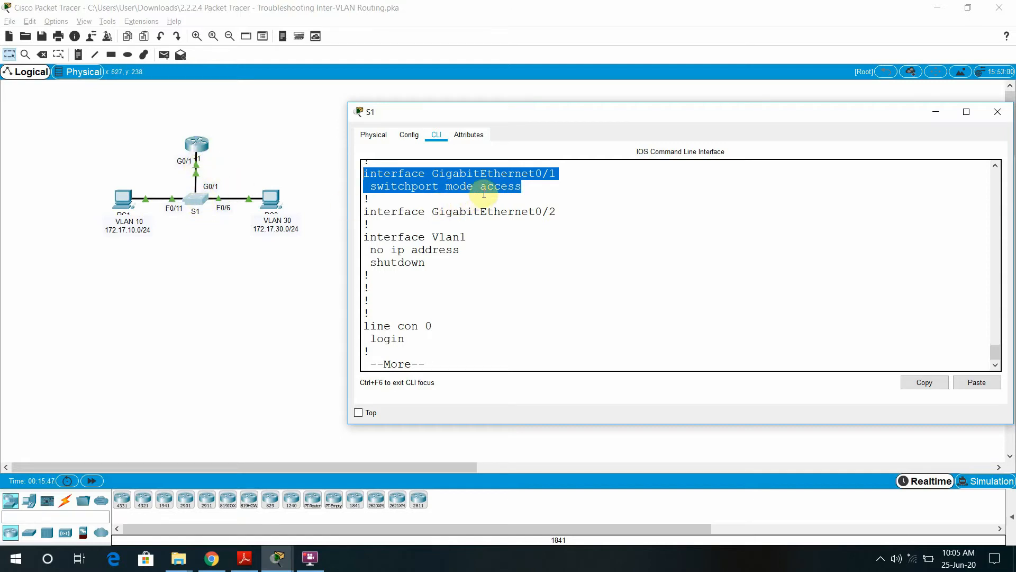
click(532, 186)
drag(532, 185, 340, 173)
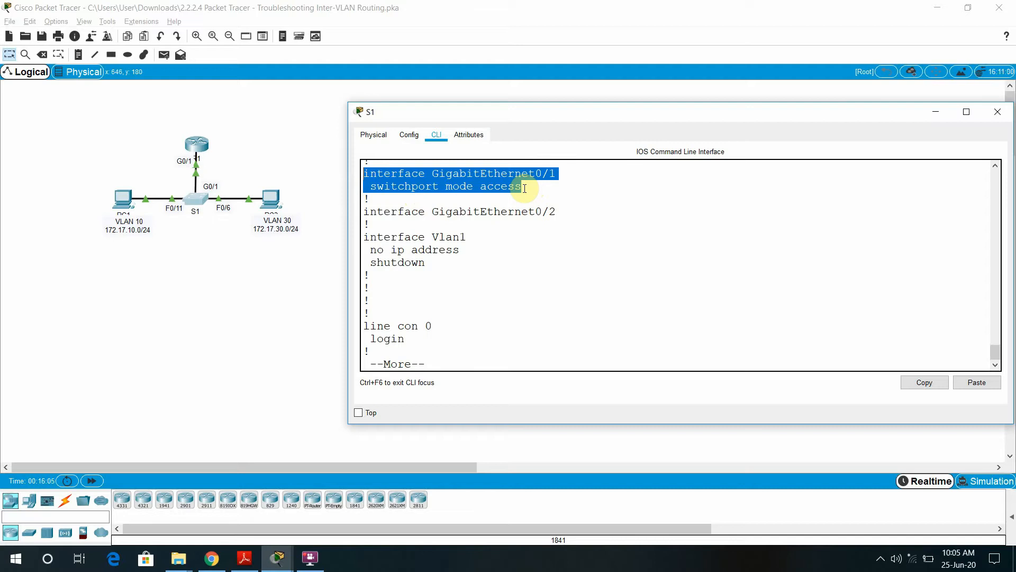
click(437, 189)
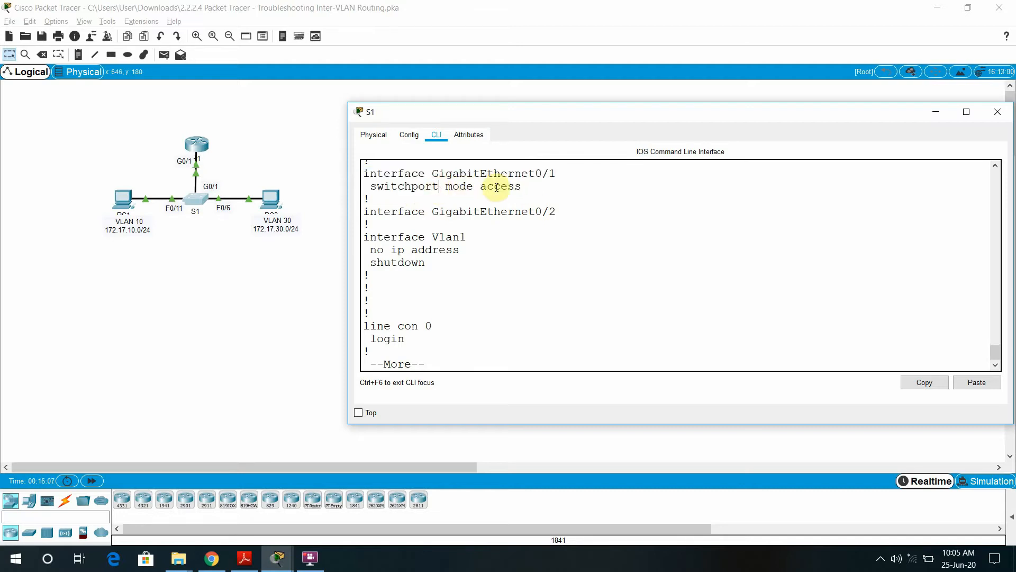
drag(523, 188, 370, 188)
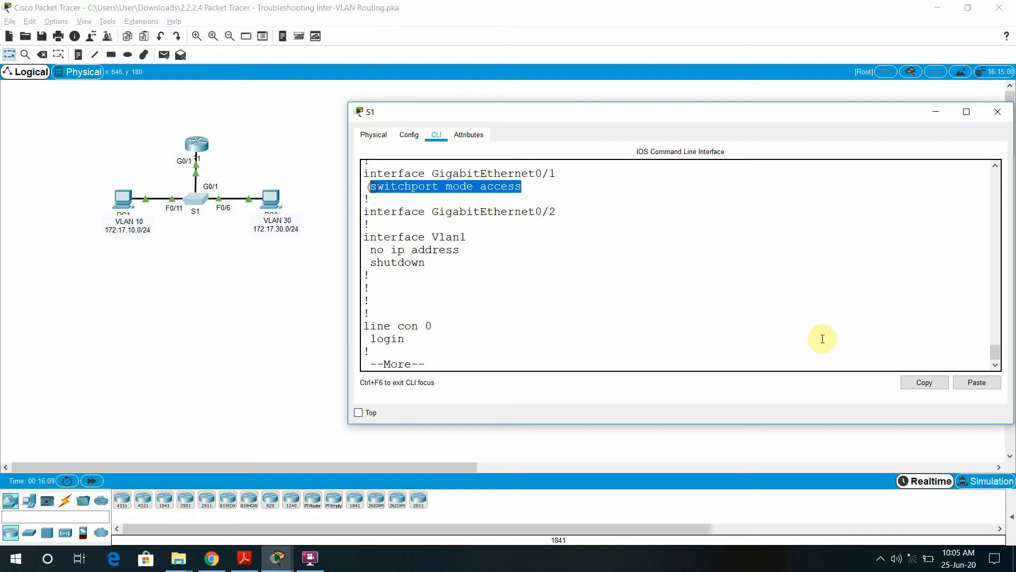
click(924, 382)
Switch to the Adobe Reader document and enter "Interface g0/1 on S1 is configured as a switchport mode access instead of trunk" in the second Problems field
click(253, 558)
click(248, 330)
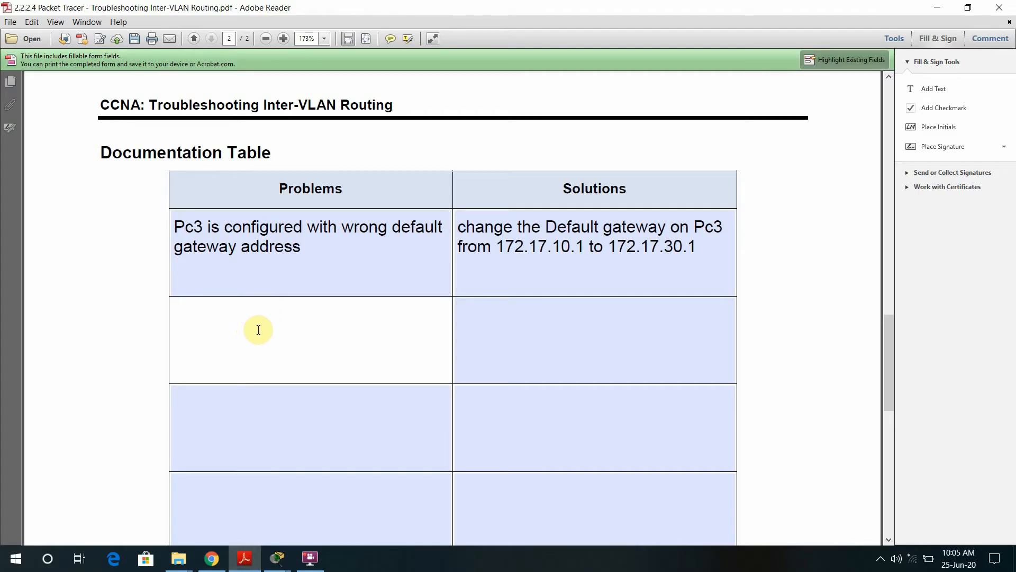
text(Interfface g)
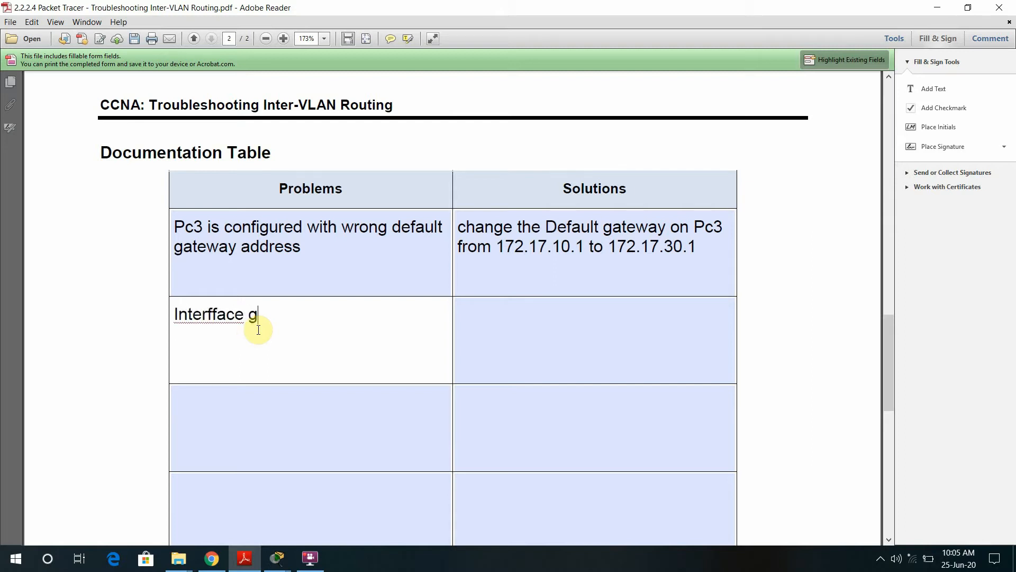
text(0/1 in)
key(BackSpace)
key(BackSpace)
key(BackSpace)
text(on S1 is con)
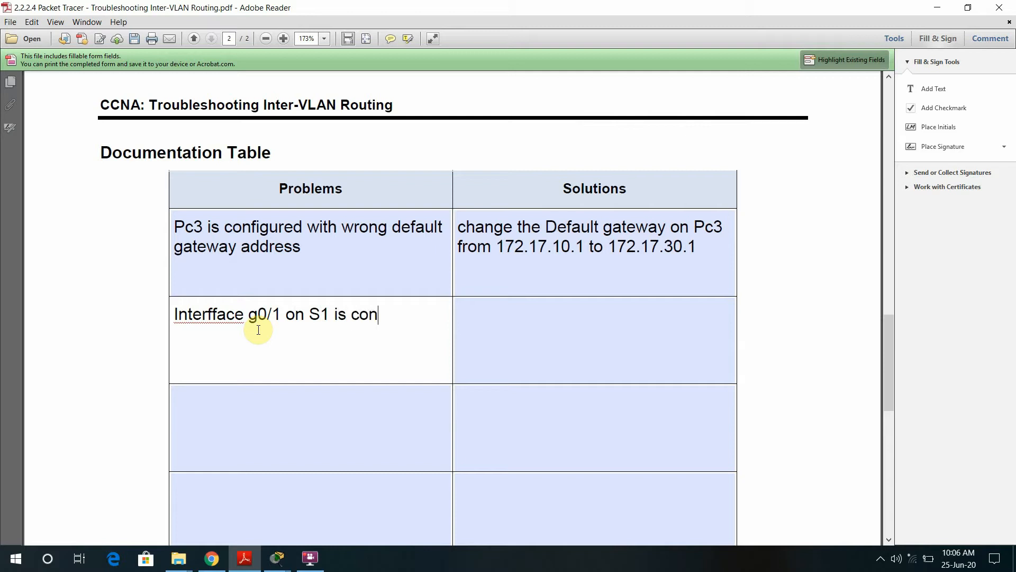
text(figured as a)
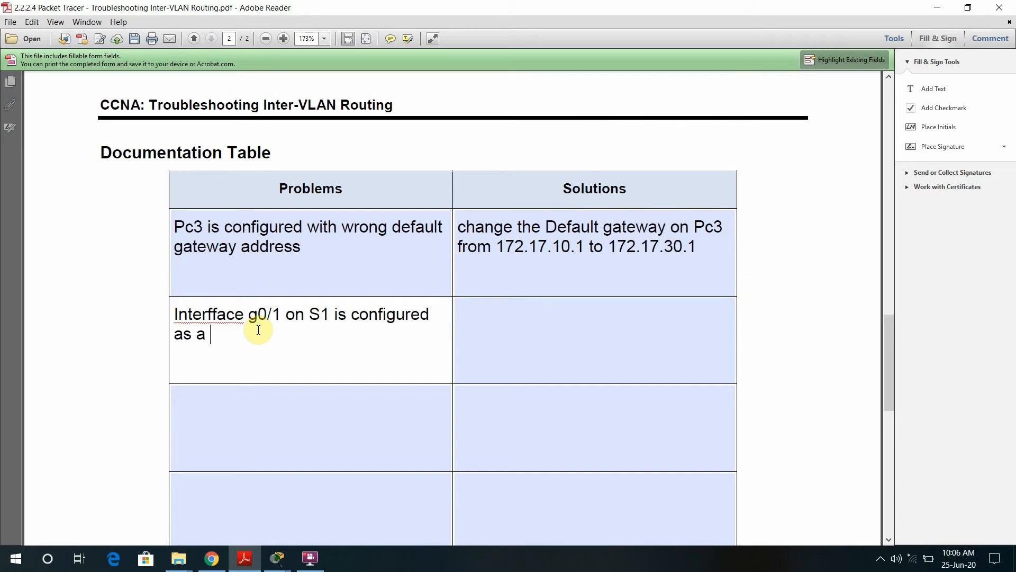
key(ctrl+v)
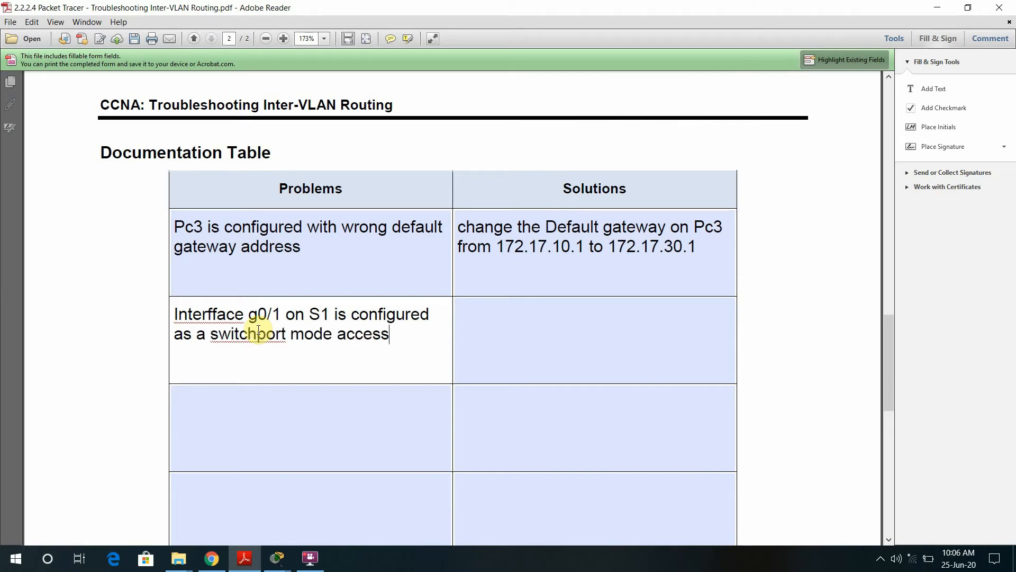
text(instead of )
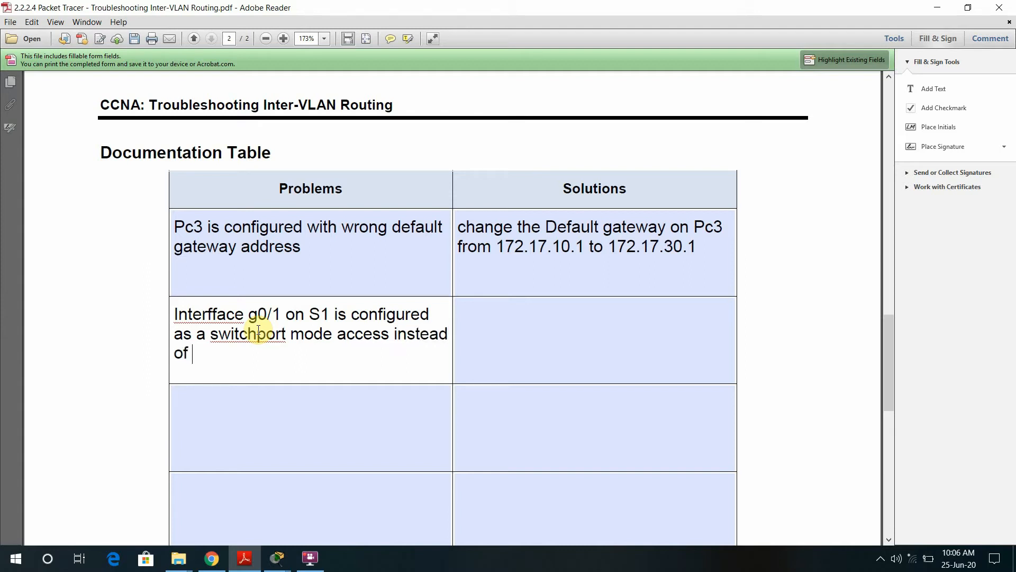
text(trunk)
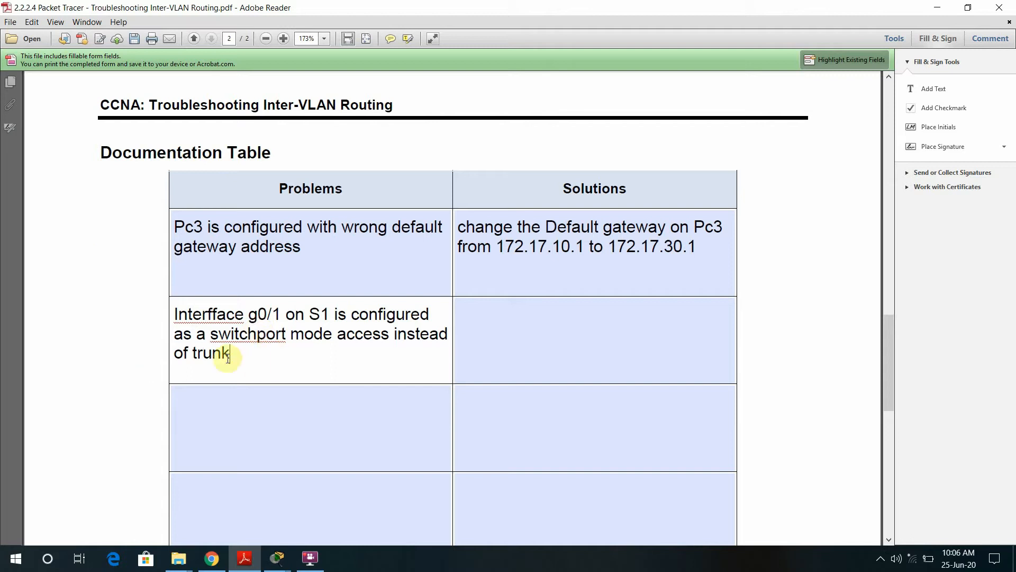
click(213, 314)
key(BackSpace)
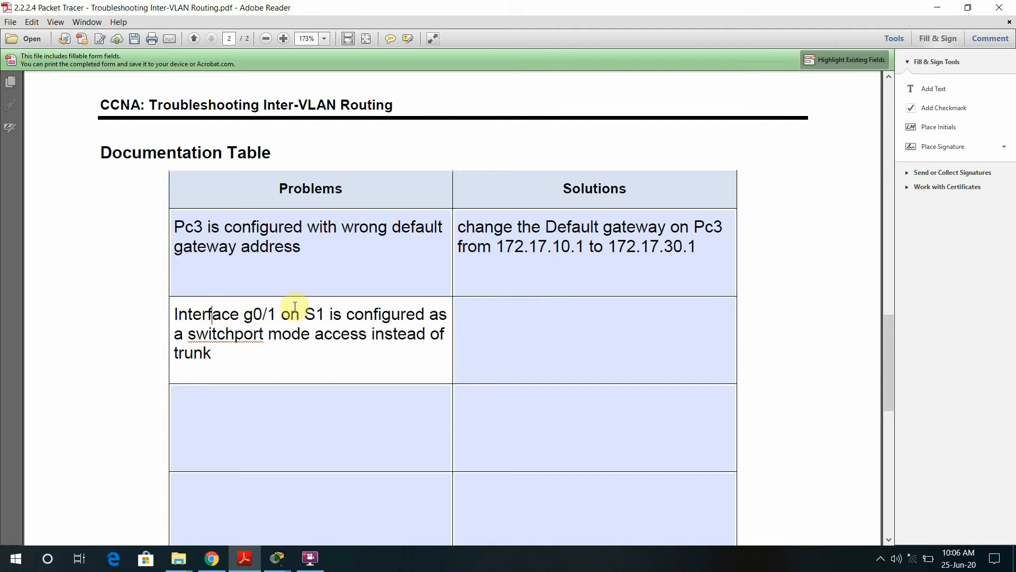
Enter "switchport mode trunk" in the second Solutions field by pasting the copied command and replacing its mode
click(504, 342)
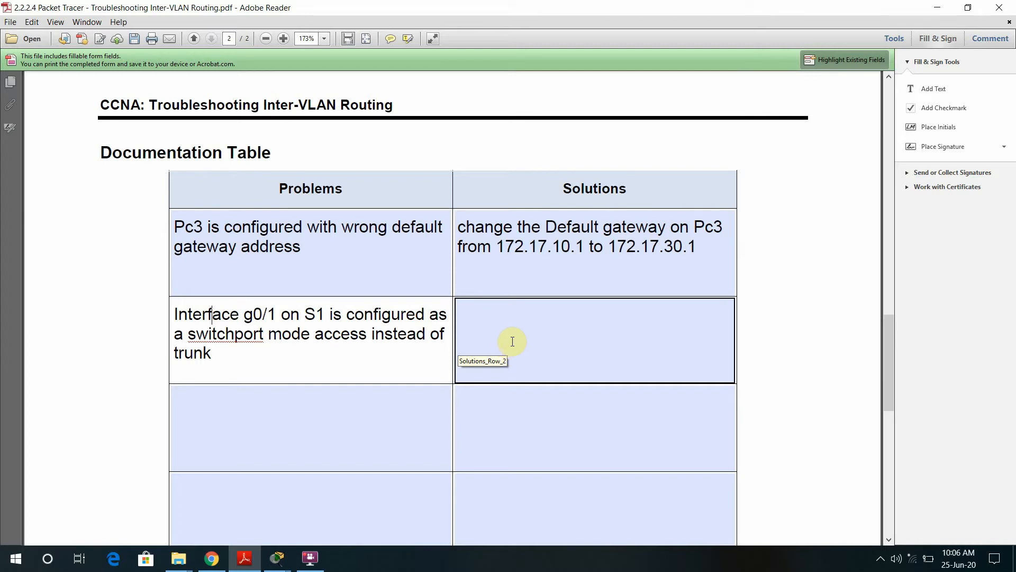
click(516, 332)
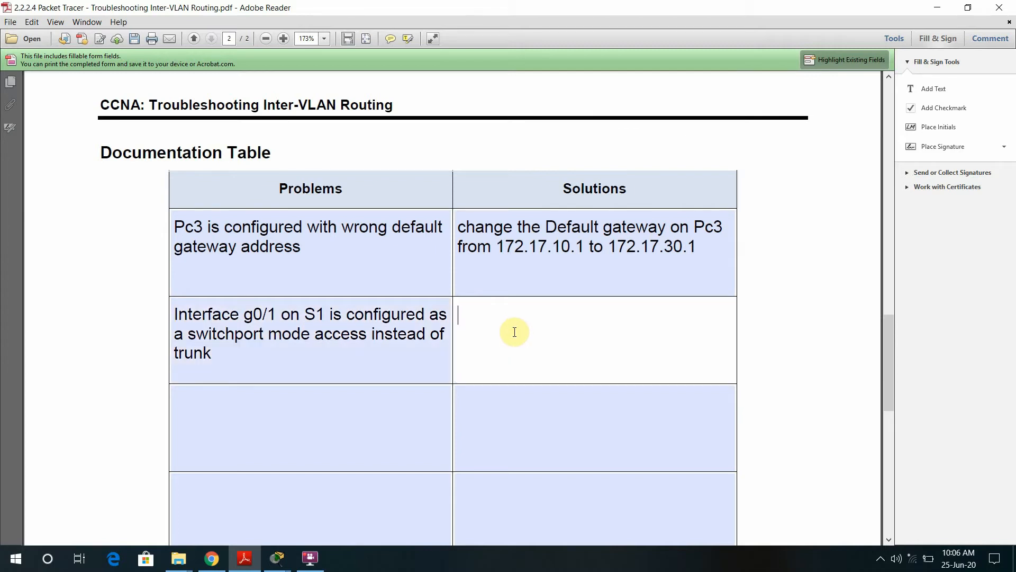
key(ctrl+v)
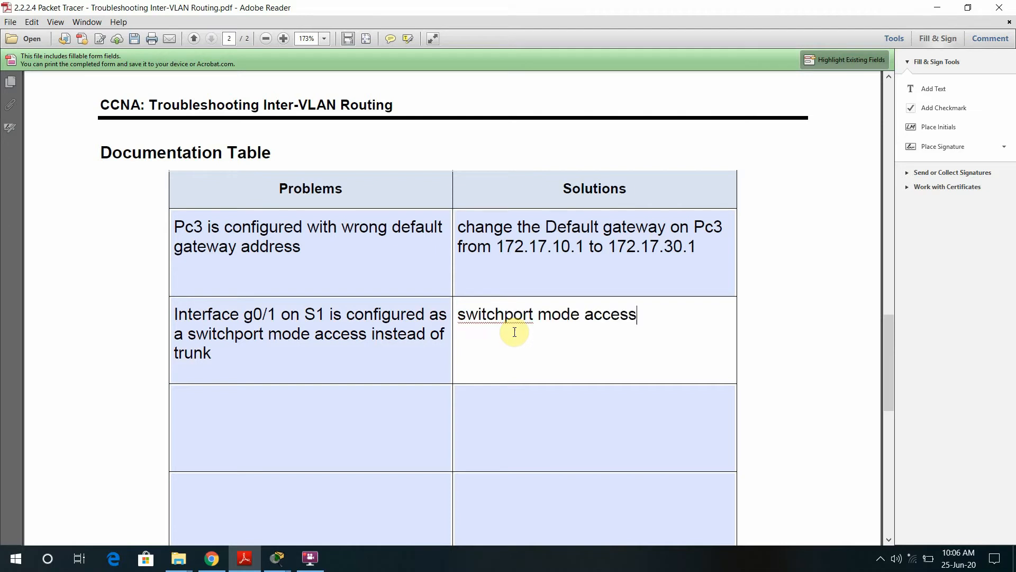
key(BackSpace)
key(BackSpace)
key(BackSpace)
key(BackSpace)
key(BackSpace)
key(BackSpace)
text(trunk)
Insert "we use the command" before "switchport mode trunk" in the second Solutions field
key(Left)
key(Left)
key(Left)
key(Left)
key(Left)
key(Left)
key(Left)
key(Left)
key(Left)
key(Left)
key(Left)
key(Left)
key(Left)
key(Left)
key(Left)
text(we )
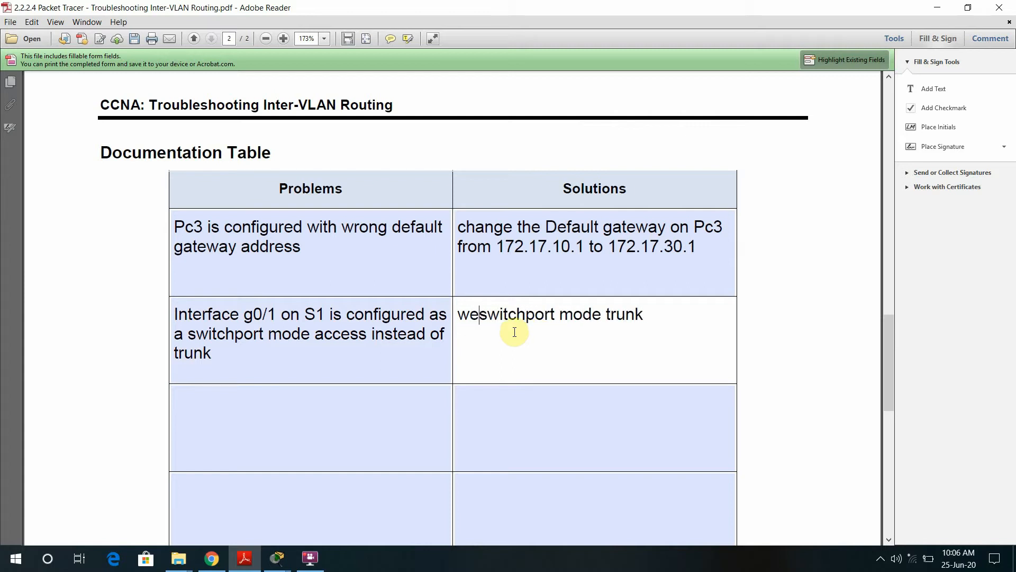
text(use the )
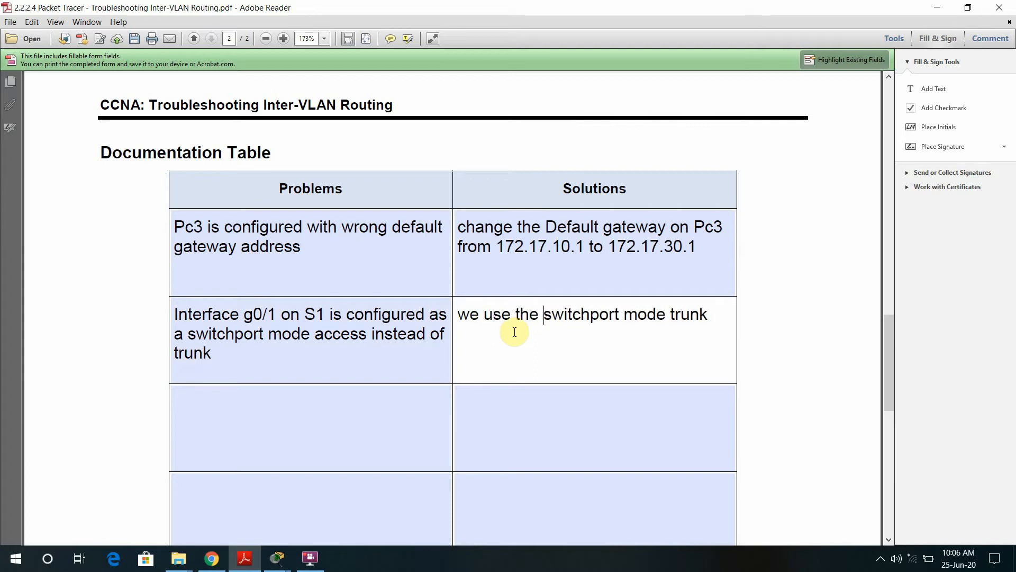
text(command)
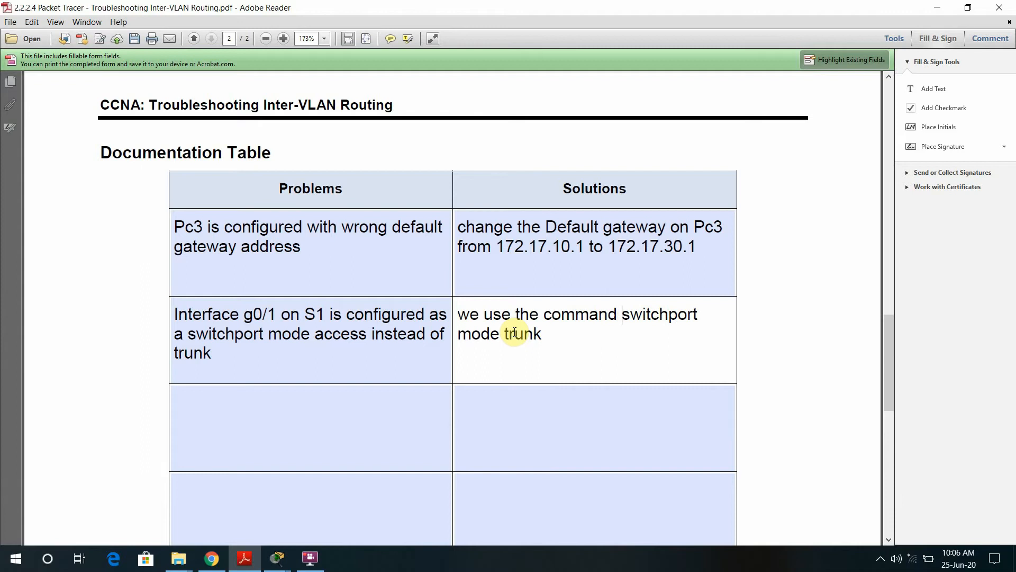
Complete the second Solutions entry by appending "to change theinterface from access to trunk mode" after the command
click(544, 333)
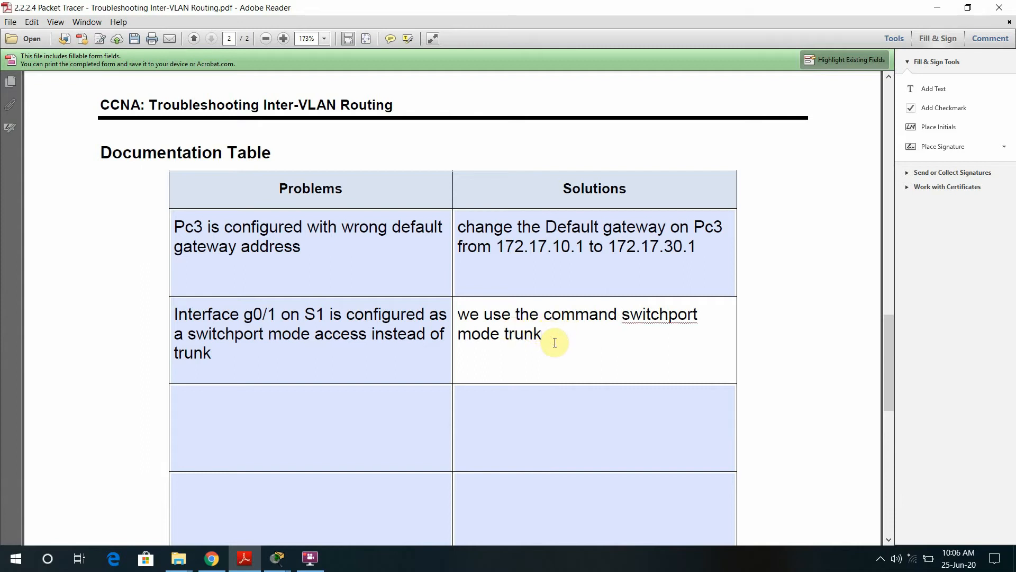
text(to change the)
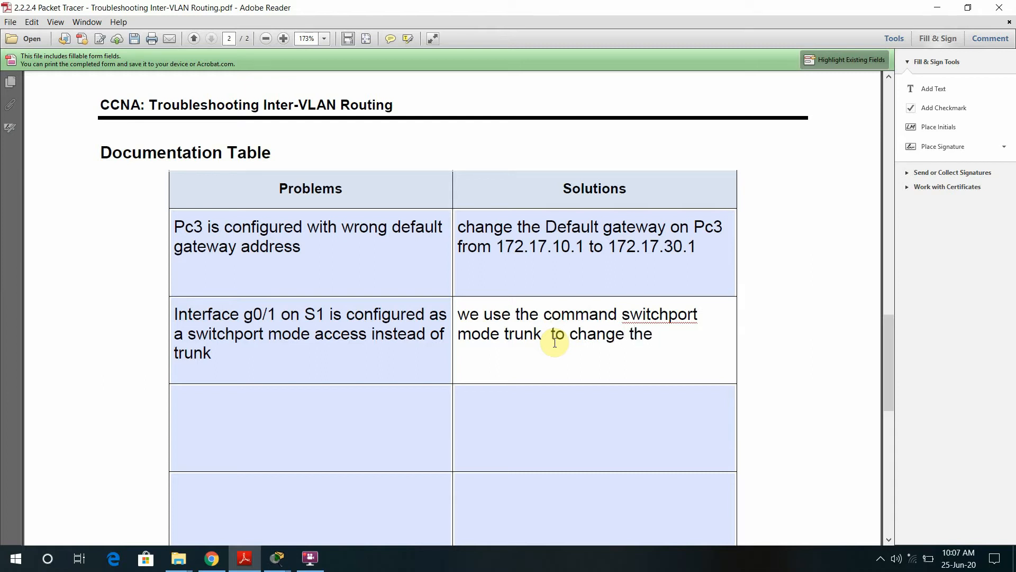
text(interface )
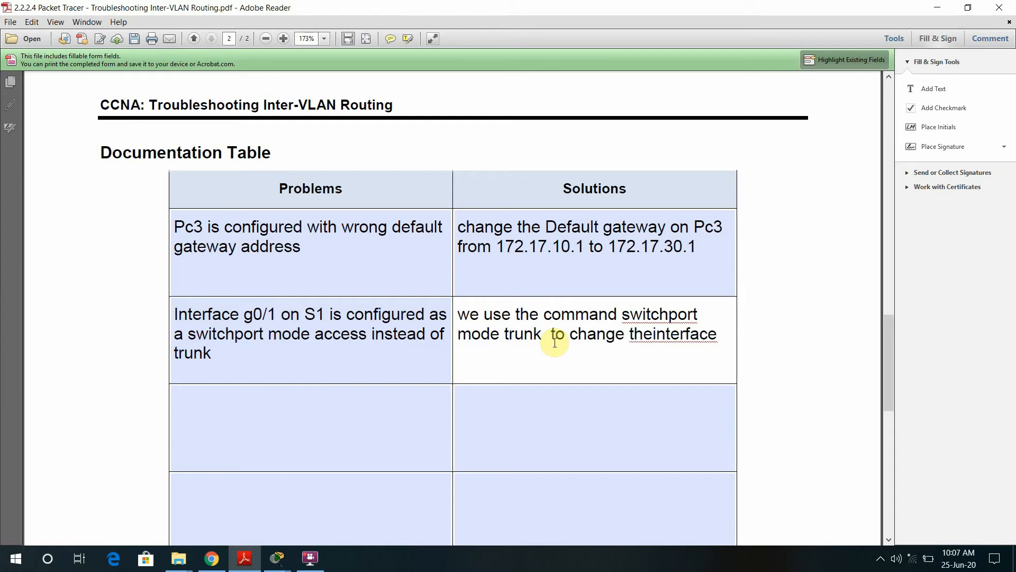
text(from access to trunk mode)
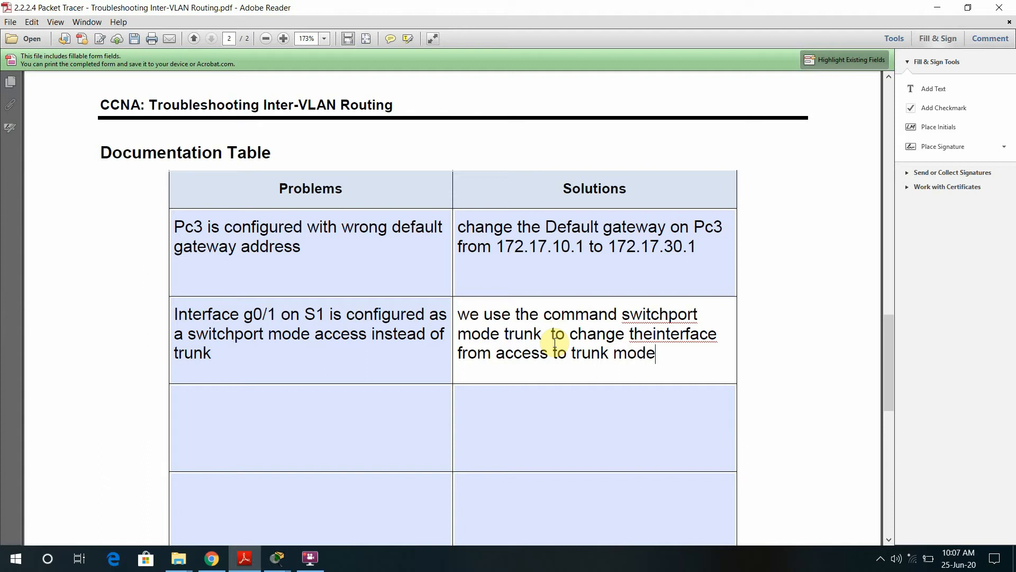
click(345, 398)
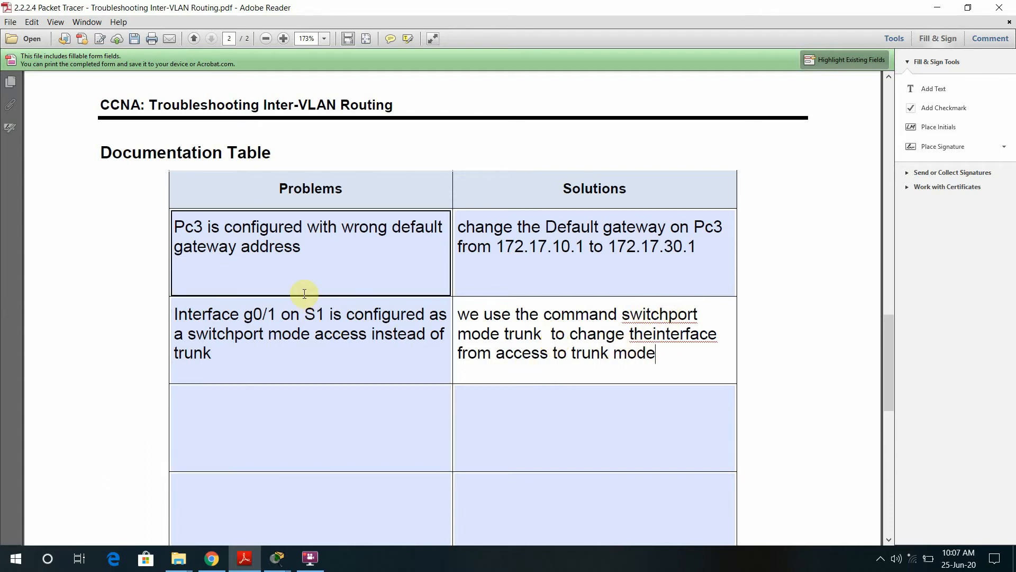
click(293, 319)
click(486, 325)
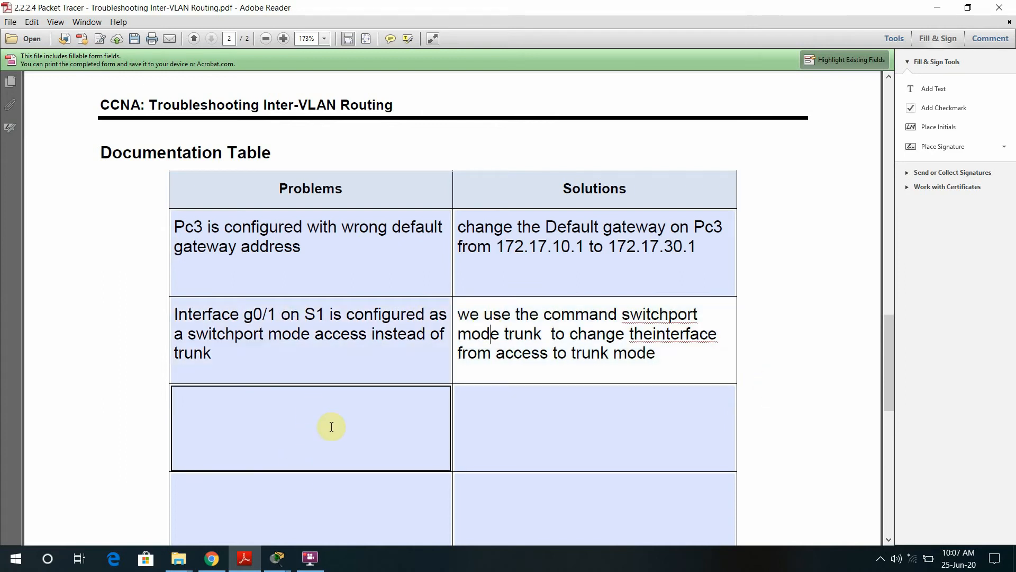
Switch to Packet Tracer, clear away the S1 window and open router R1's command line in a widened window
key(alt+Tab)
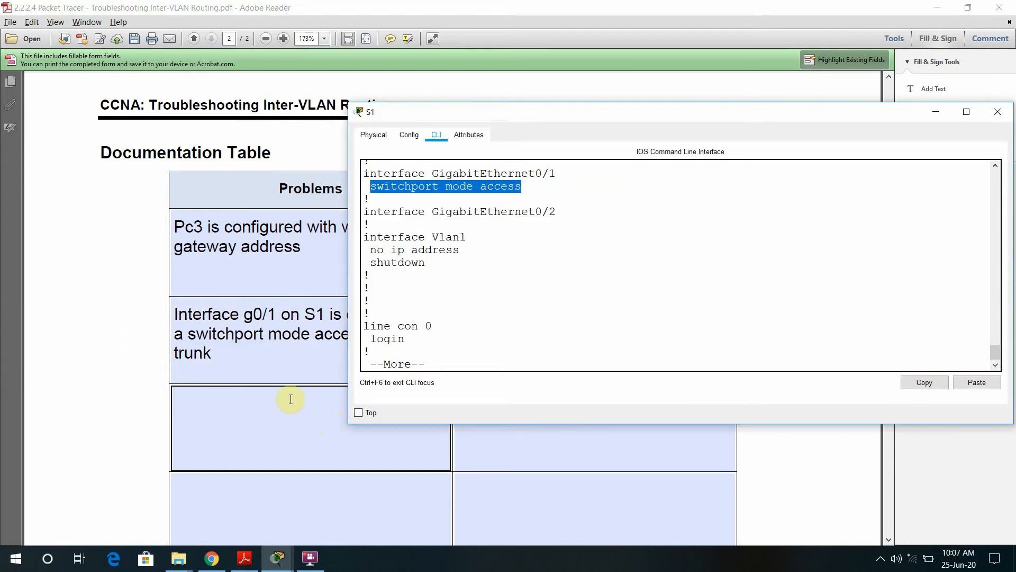
click(937, 7)
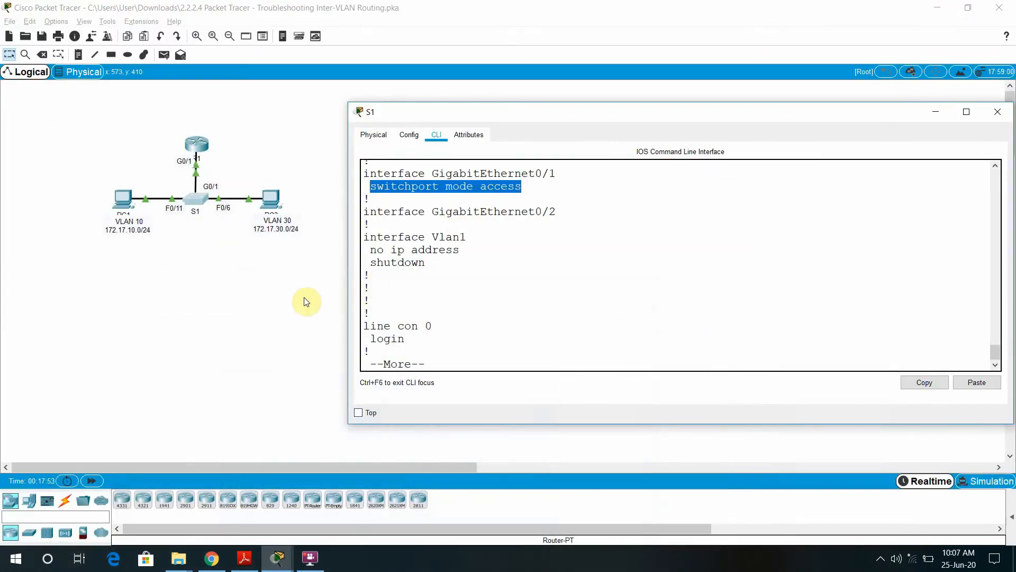
click(303, 297)
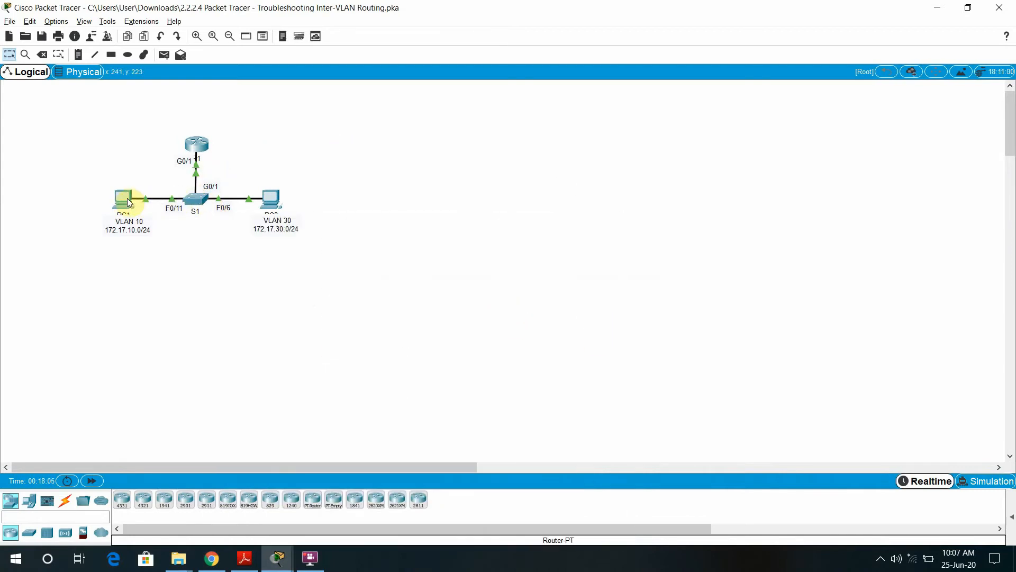
mouse_move(126, 203)
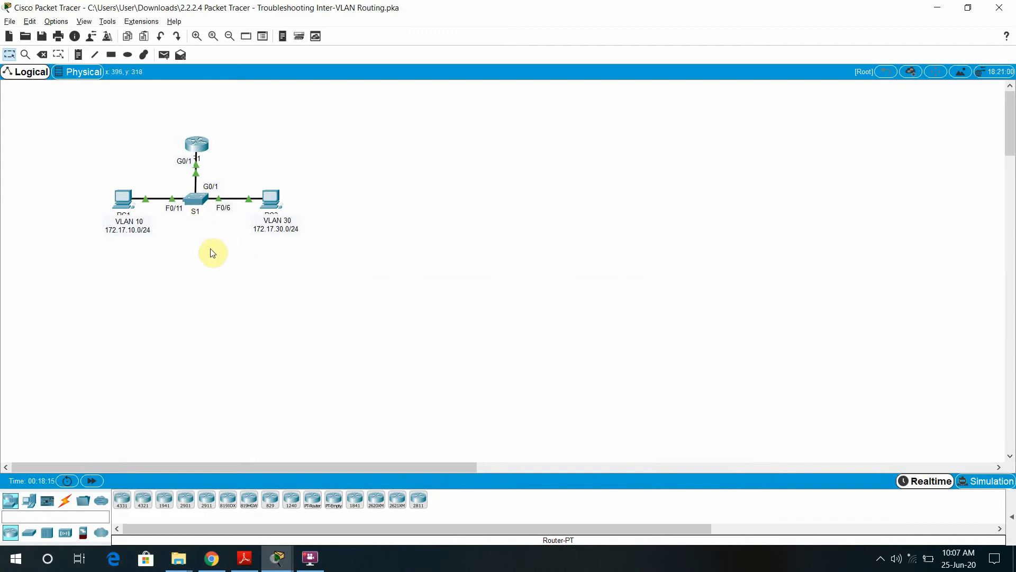
mouse_move(200, 210)
click(199, 147)
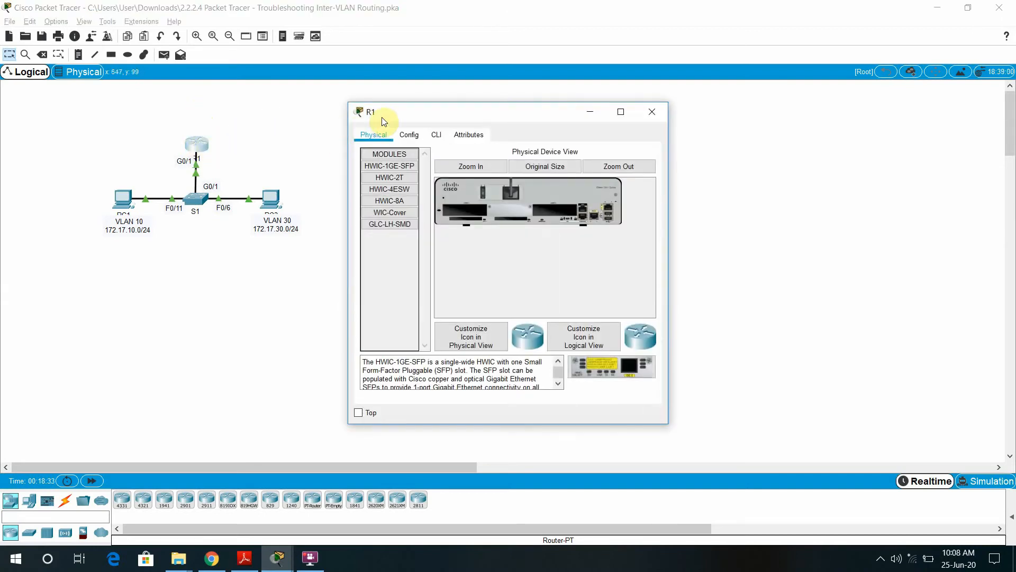
drag(387, 85, 383, 75)
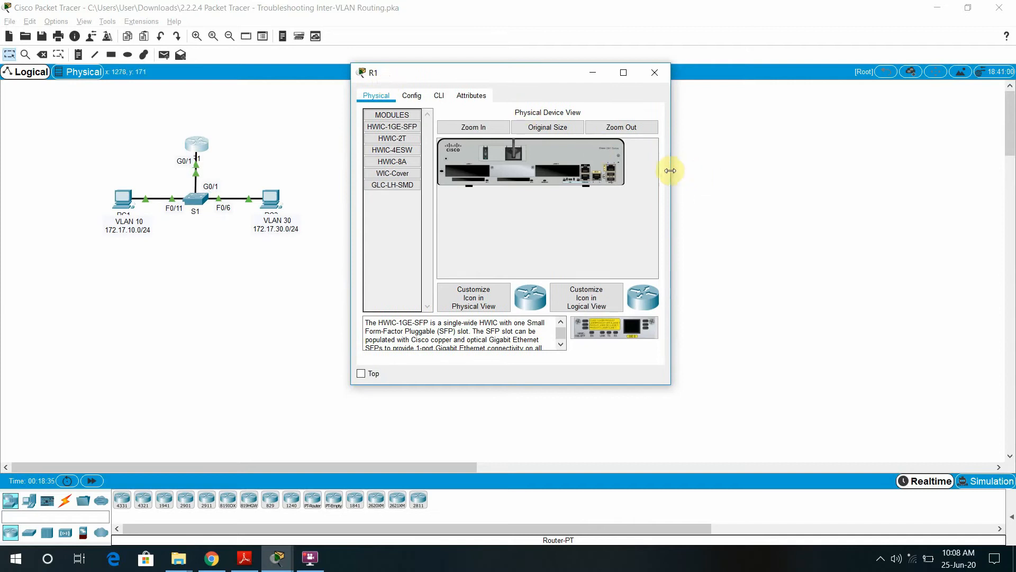
drag(675, 169, 914, 189)
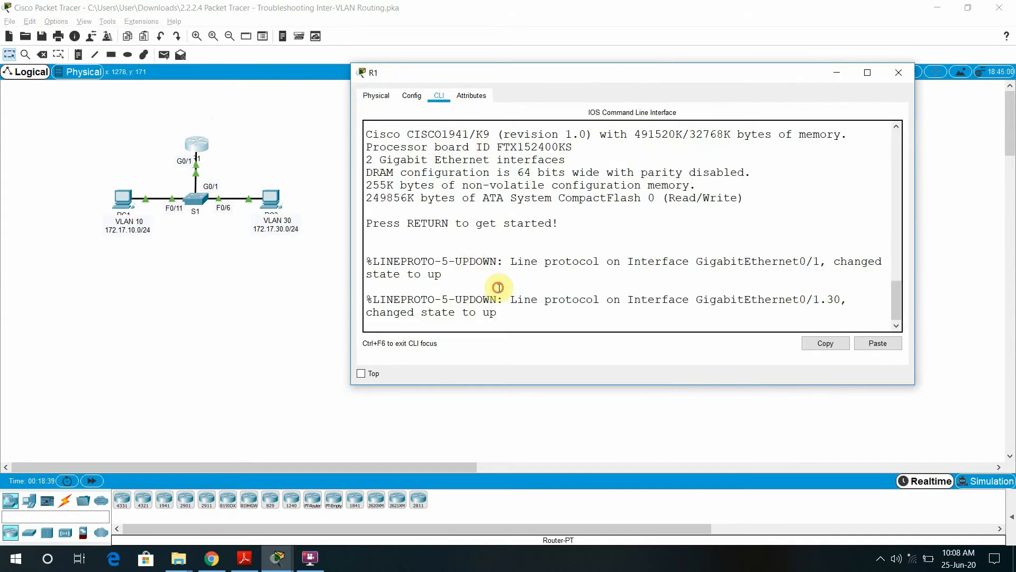
Enter privileged EXEC mode on R1 with en and run show ip interface brief
key(Return)
key(Return)
key(Return)
key(Return)
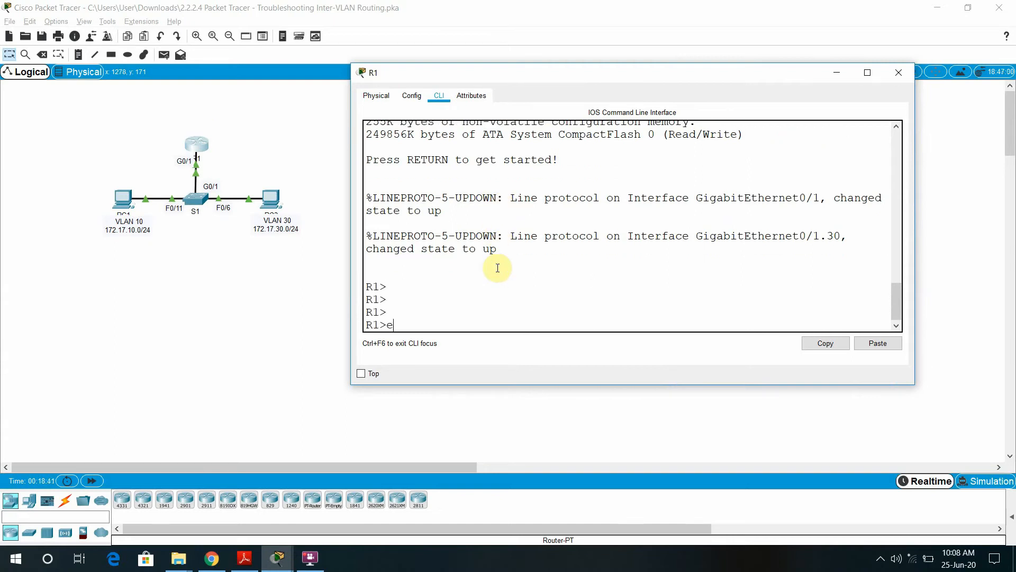
text(en)
key(Return)
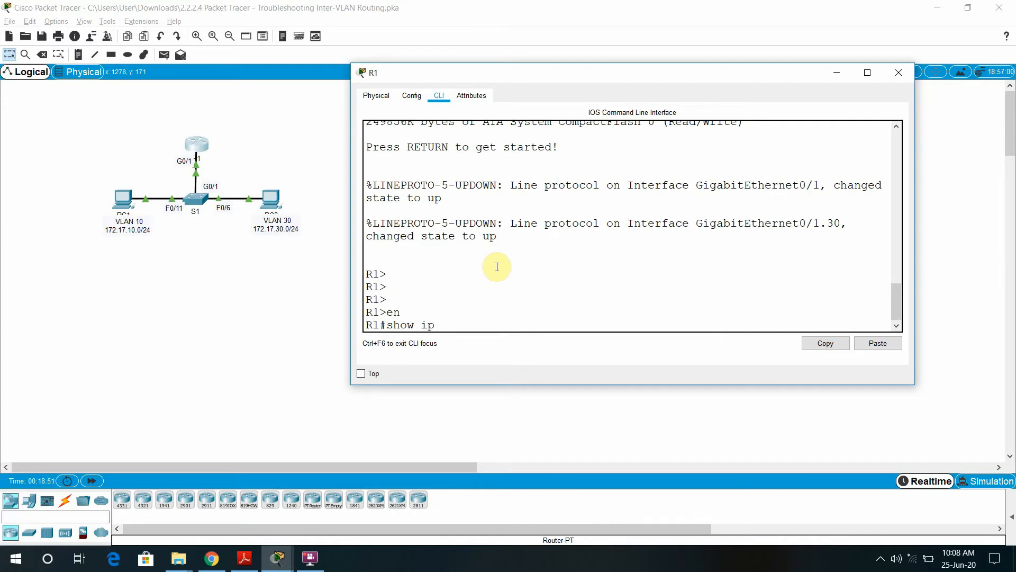
key(Tab)
text(br)
key(Tab)
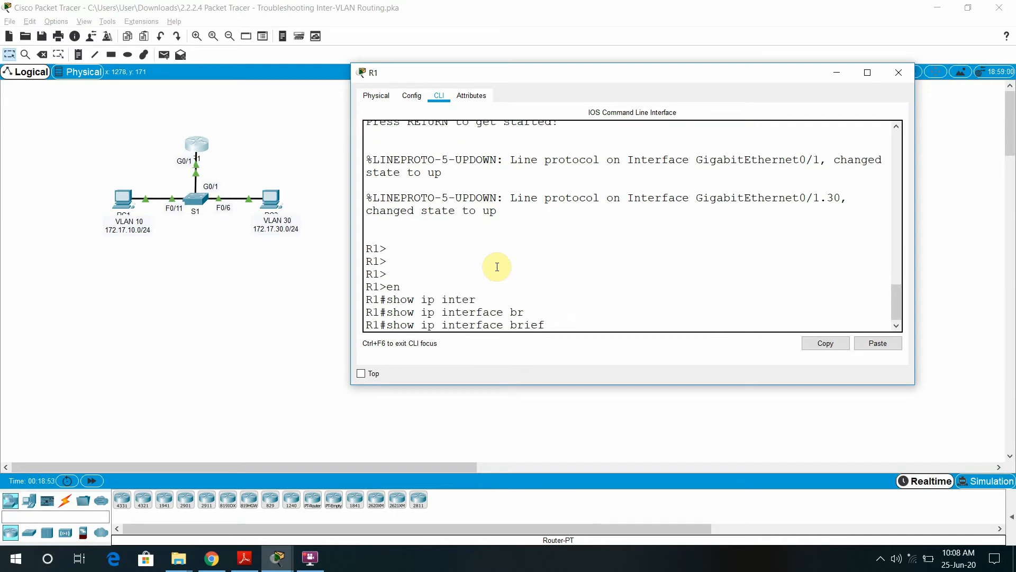
key(Return)
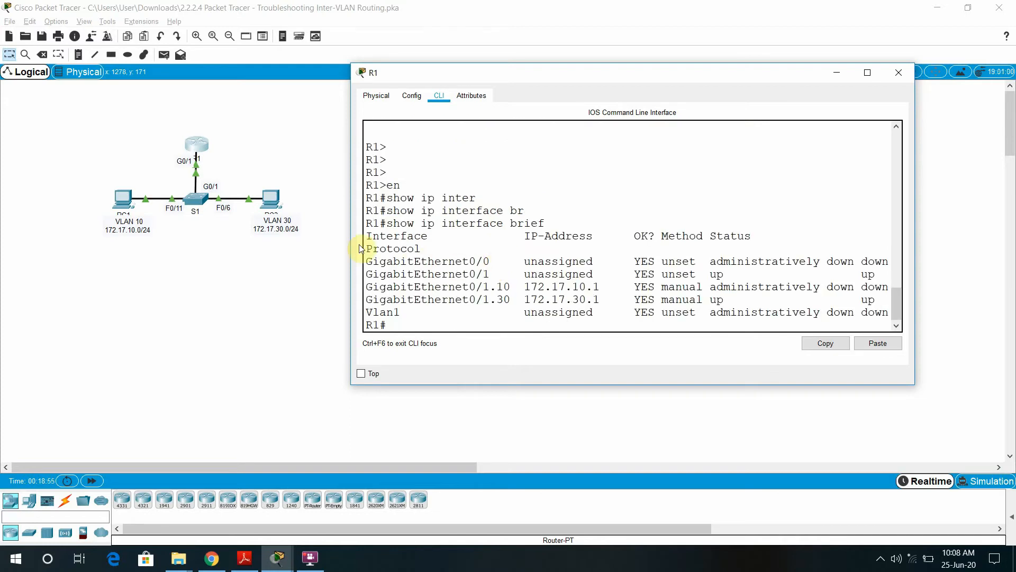
Widen the R1 window and arrange it below the Addressing Table of the PT Activity instructions for comparison
drag(351, 244, 325, 247)
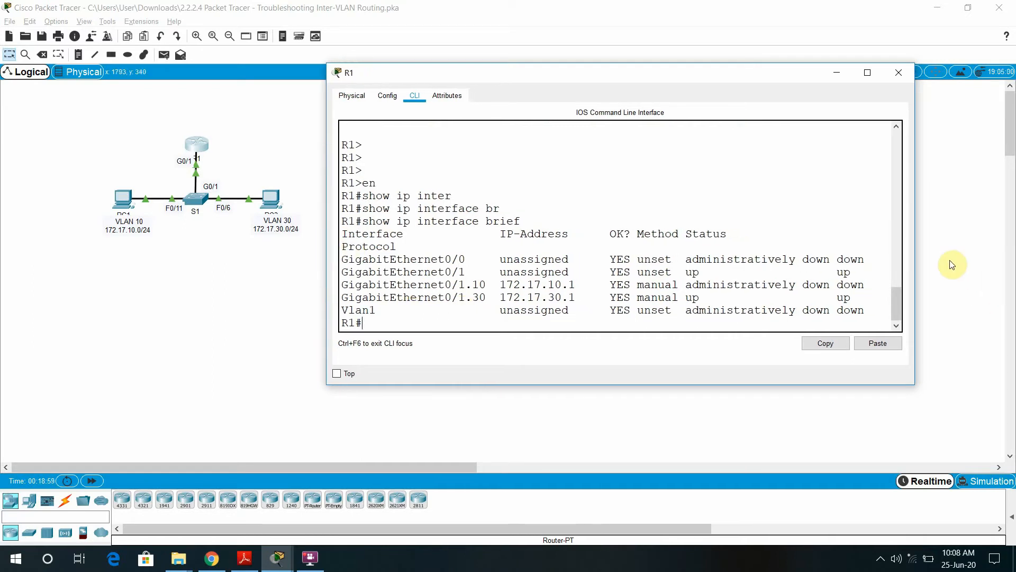
drag(915, 244, 1011, 244)
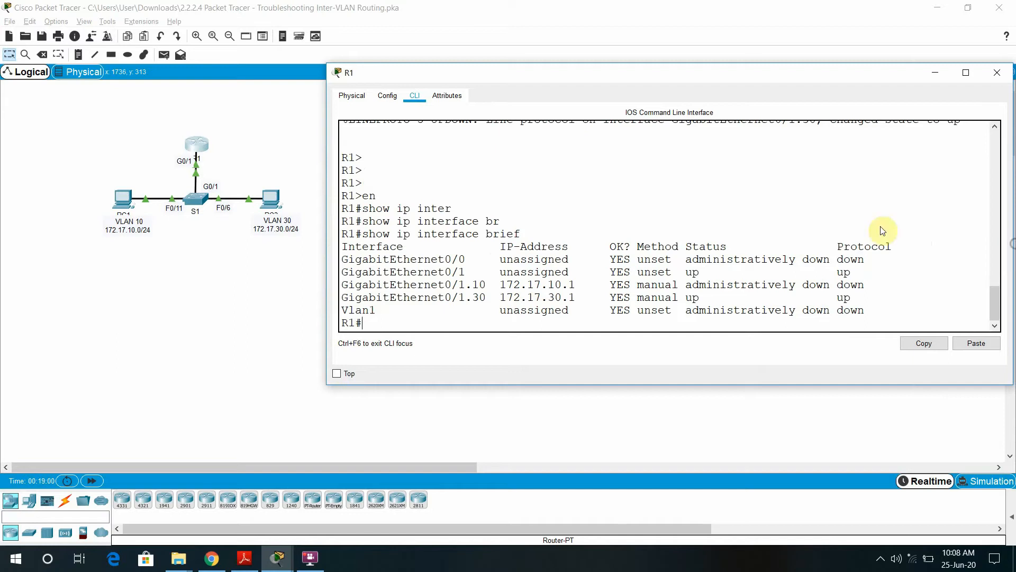
drag(326, 271, 280, 273)
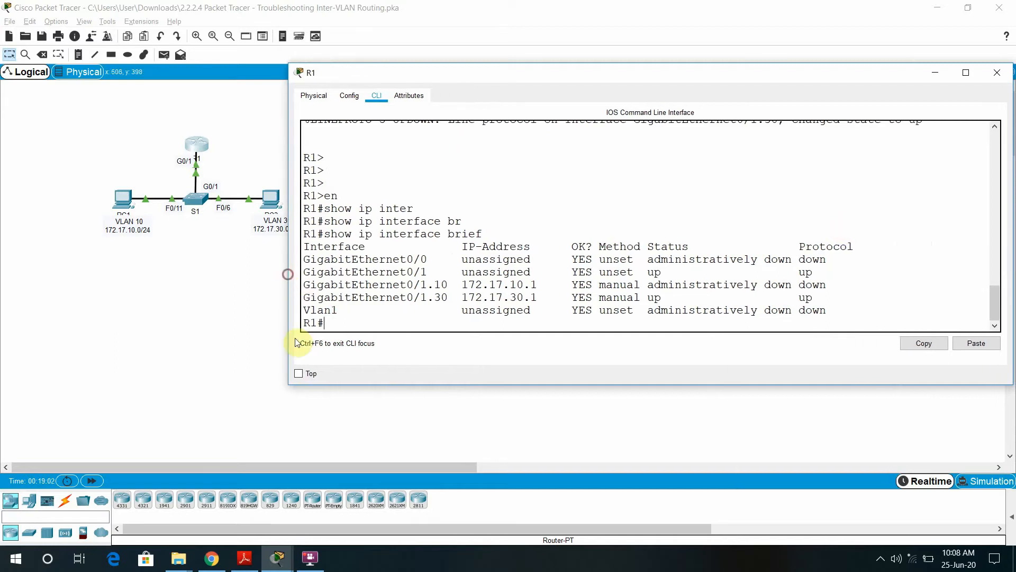
mouse_move(244, 560)
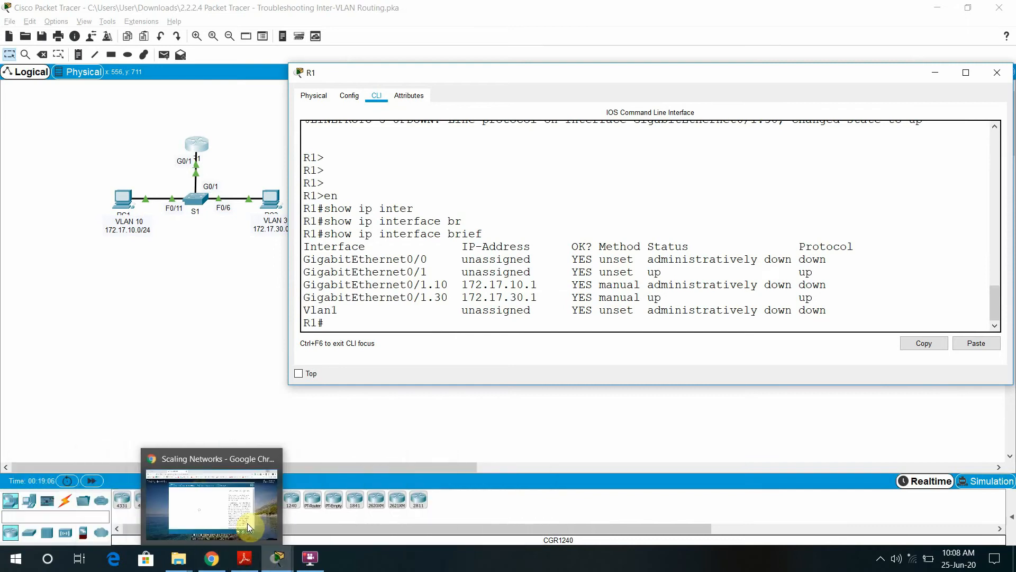
mouse_move(279, 548)
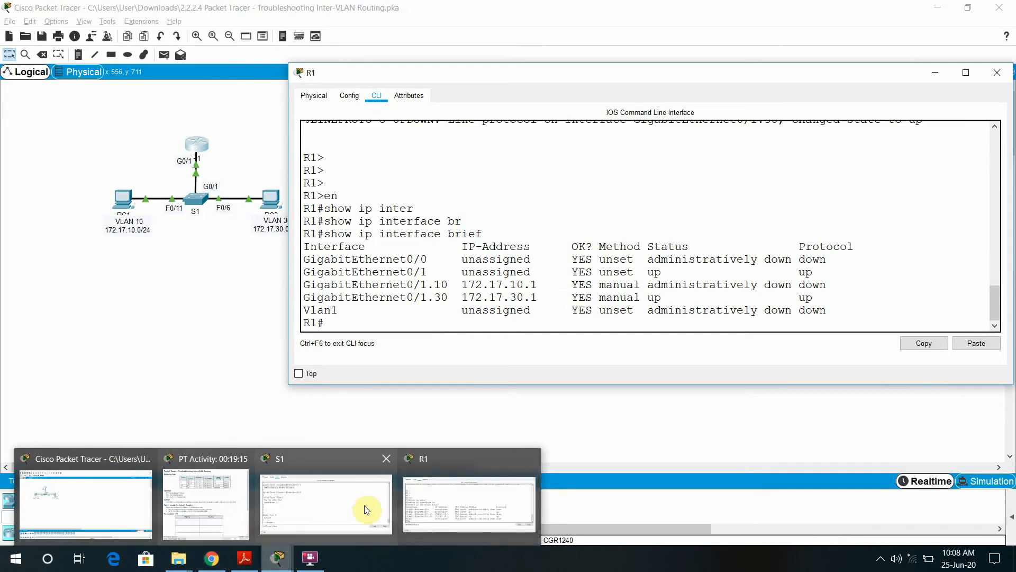
click(205, 506)
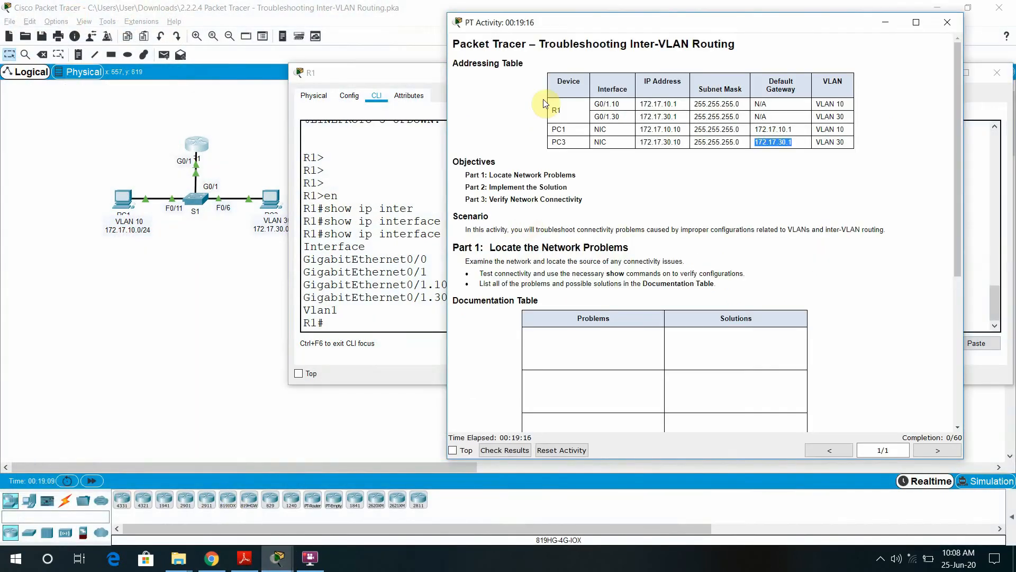
click(409, 73)
drag(410, 73, 423, 166)
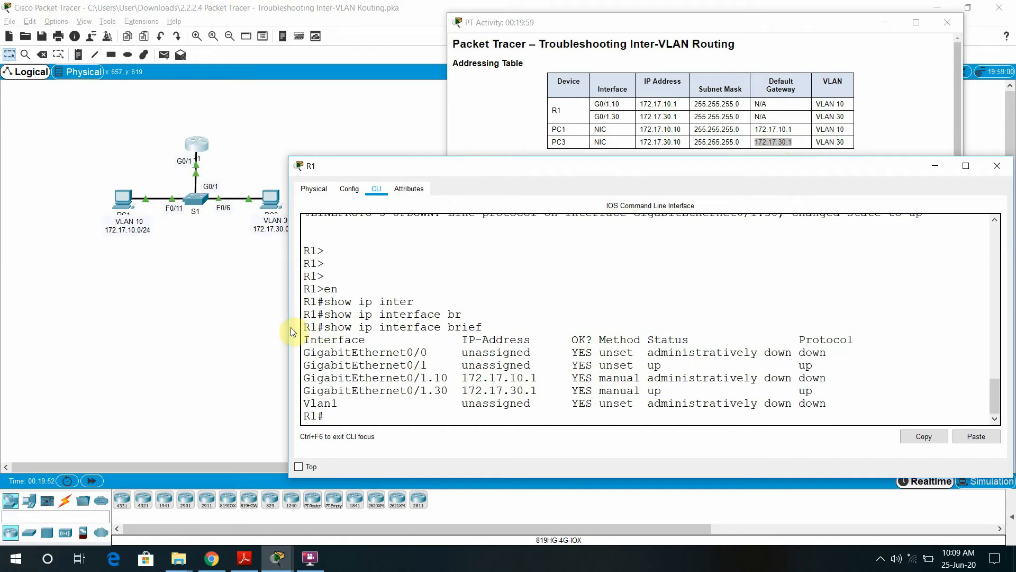
Examine the status and protocol of R1's two subinterfaces and copy the "administratively down" status of GigabitEthernet0/1.10
mouse_move(283, 323)
mouse_down()
mouse_move(11, 275)
mouse_move(49, 264)
mouse_move(345, 326)
mouse_move(288, 325)
mouse_up()
drag(836, 395, 297, 378)
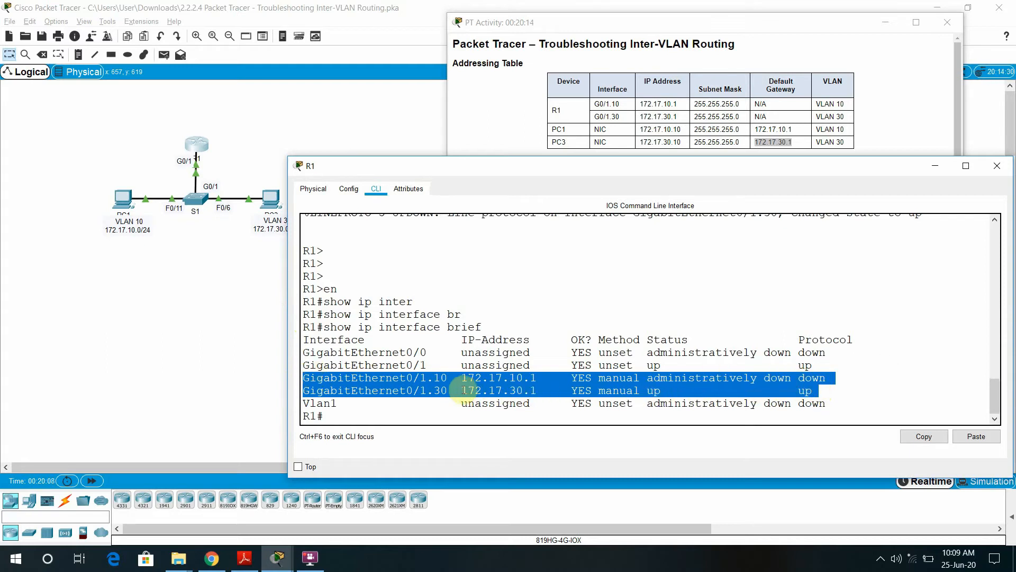
click(665, 390)
drag(665, 391, 649, 390)
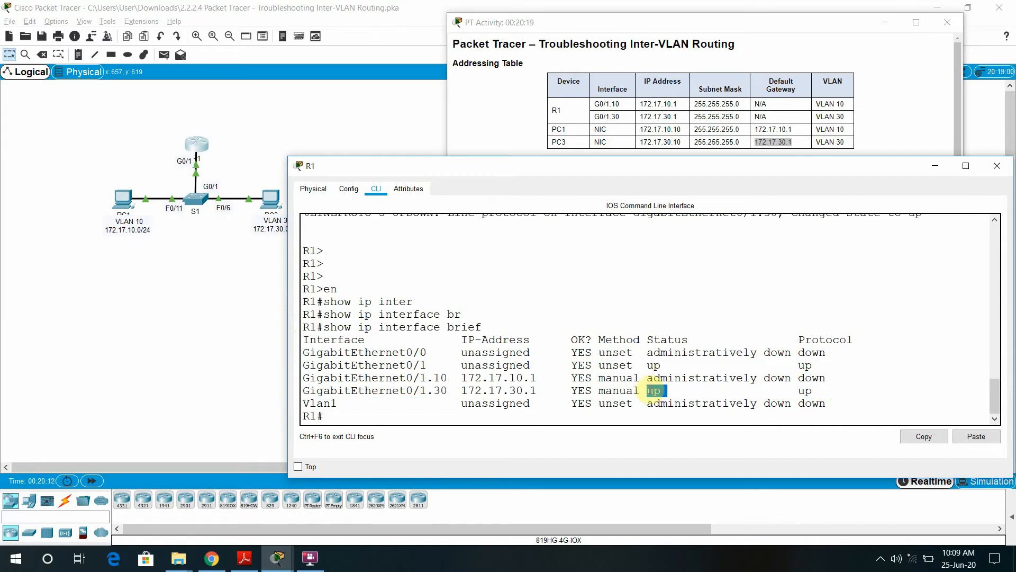
drag(813, 391, 784, 391)
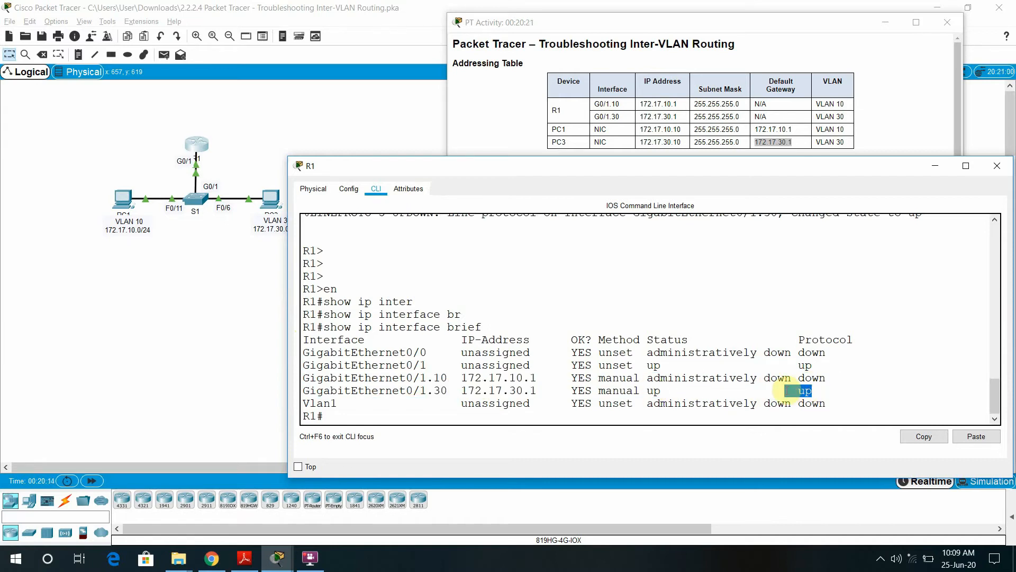
drag(649, 377, 841, 380)
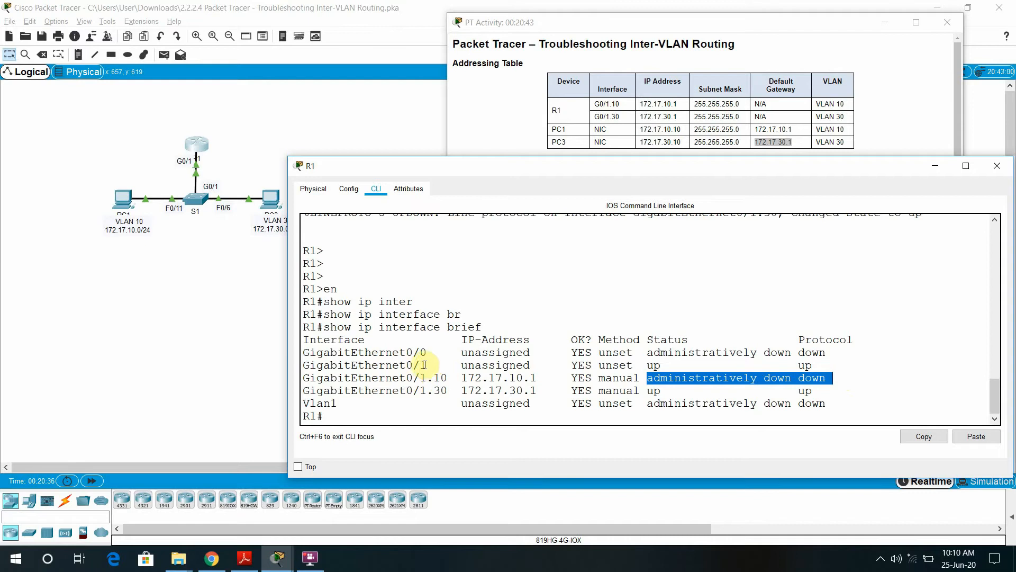
drag(792, 378, 646, 378)
click(910, 437)
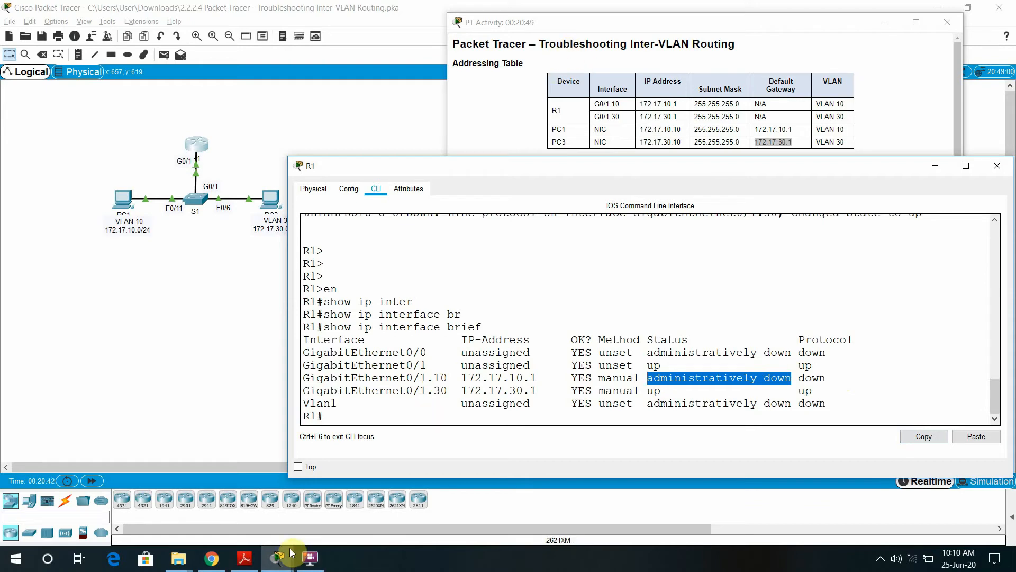
Switch to the PDF in Adobe Reader and place the cursor in the third Problems cell of the Documentation Table
click(237, 560)
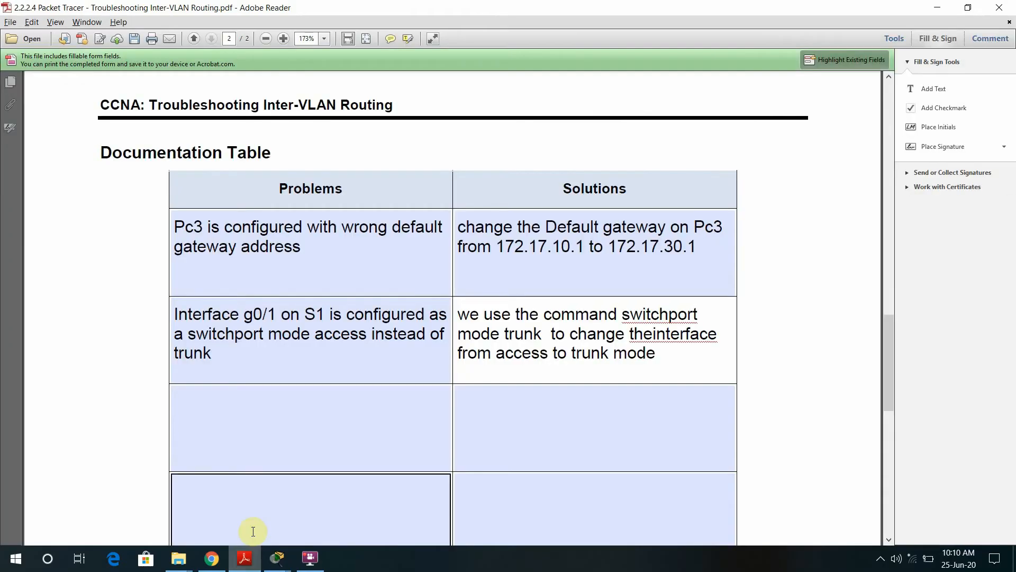
click(232, 432)
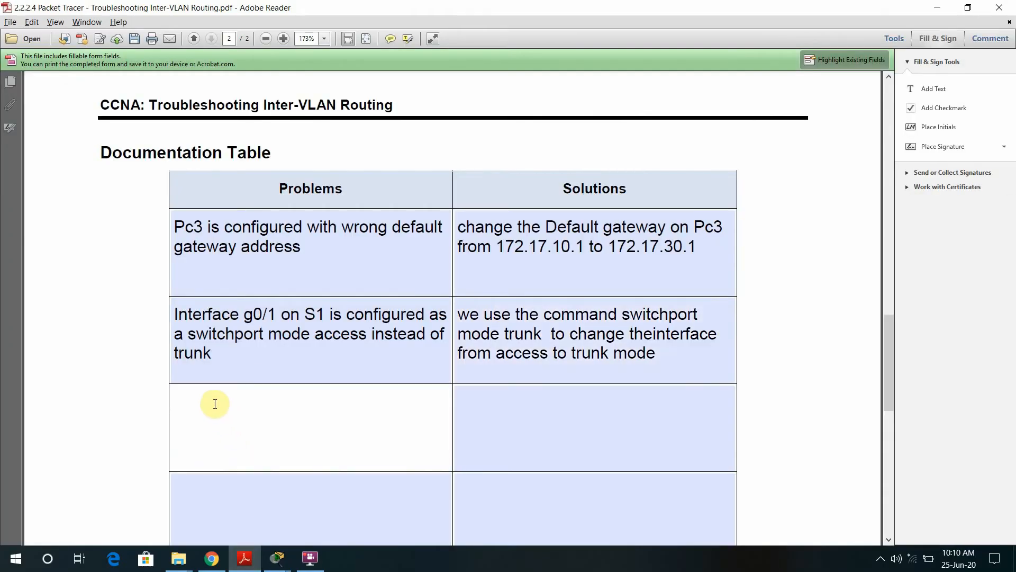
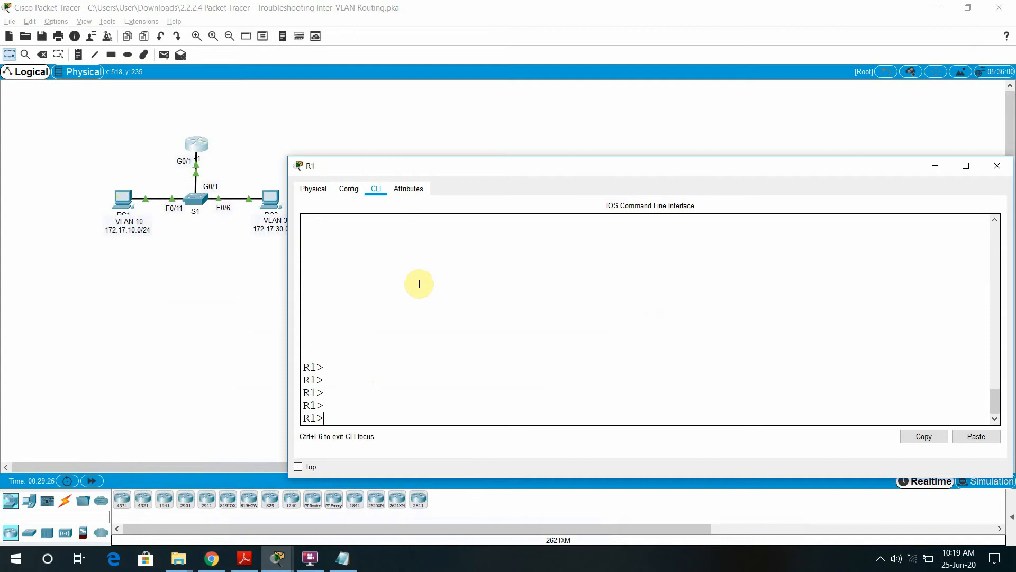
Reposition and heighten R1's command-line window and display the router's running configuration from privileged EXEC mode
drag(430, 166, 443, 47)
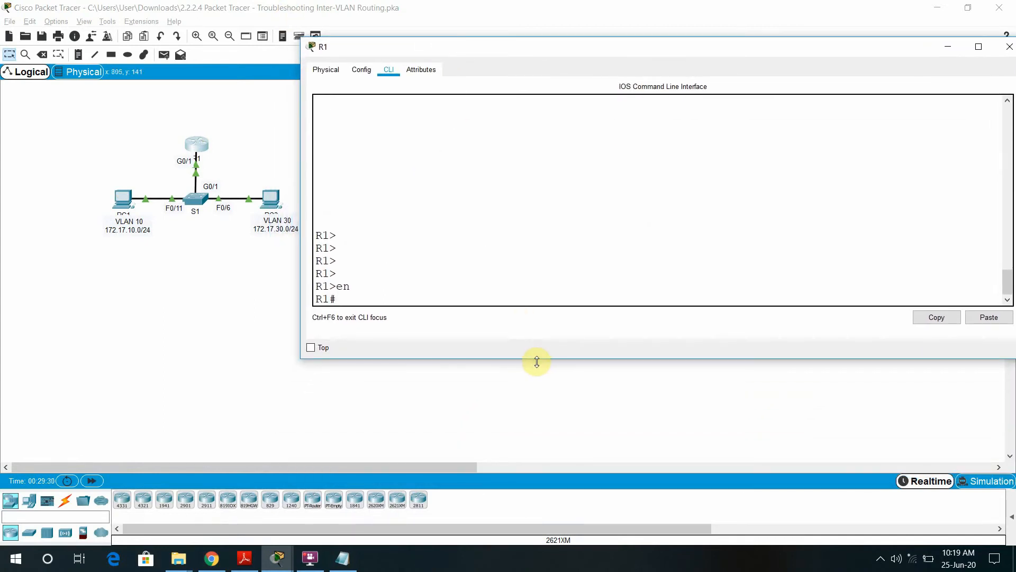
drag(539, 359, 549, 453)
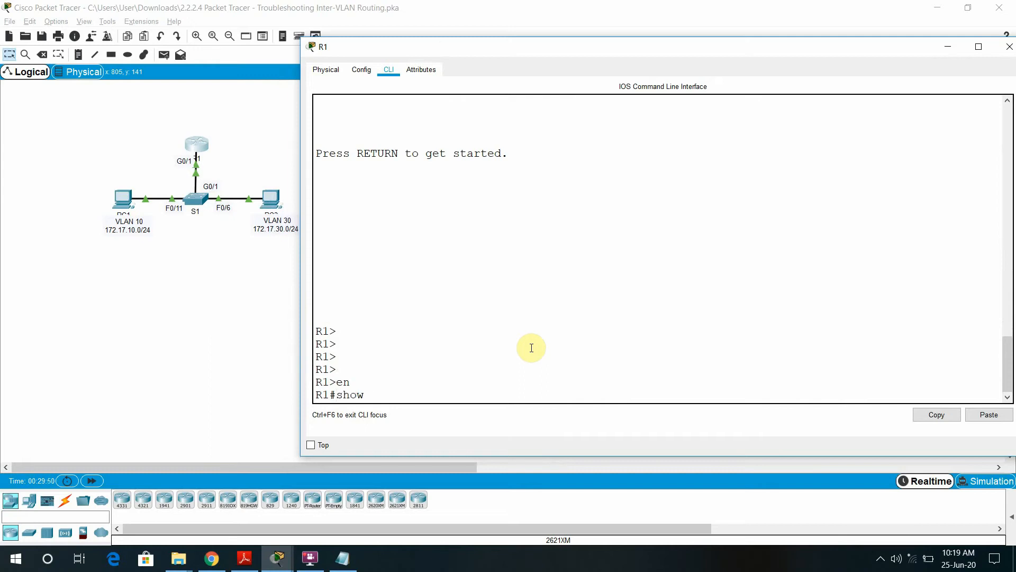
text(n)
key(Tab)
key(Return)
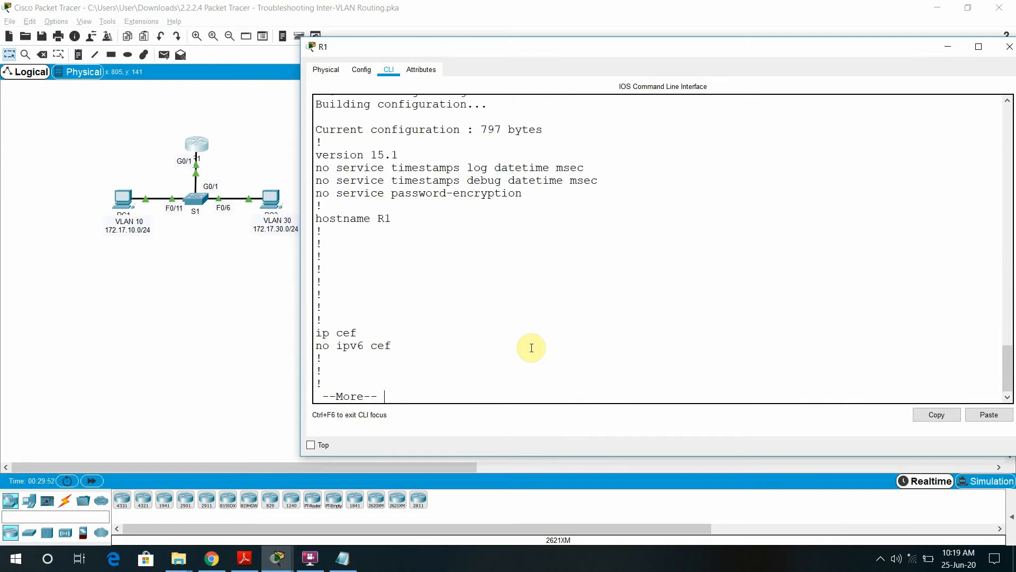
Page through R1's running configuration until the GigabitEthernet0/1.10, GigabitEthernet0/1.30 and Vlan1 interface sections are shown
key(Return)
key(Return)
key(Return)
key(Return)
key(Return)
key(Return)
key(Return)
key(Return)
key(Return)
key(Return)
key(Return)
key(Return)
key(Return)
key(Return)
key(Return)
key(Return)
key(Return)
key(Return)
key(Return)
key(Return)
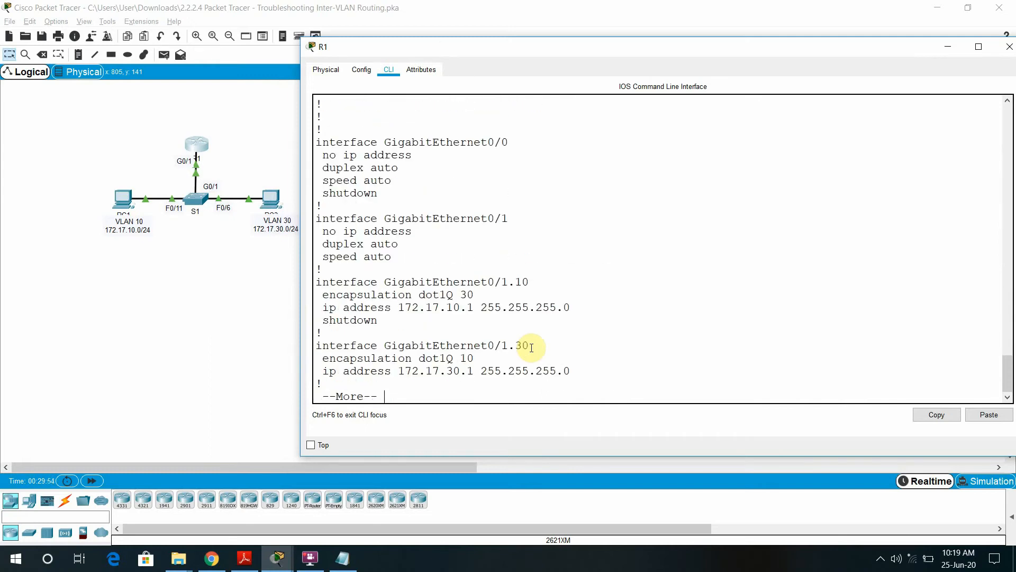
key(Return)
key(Return)
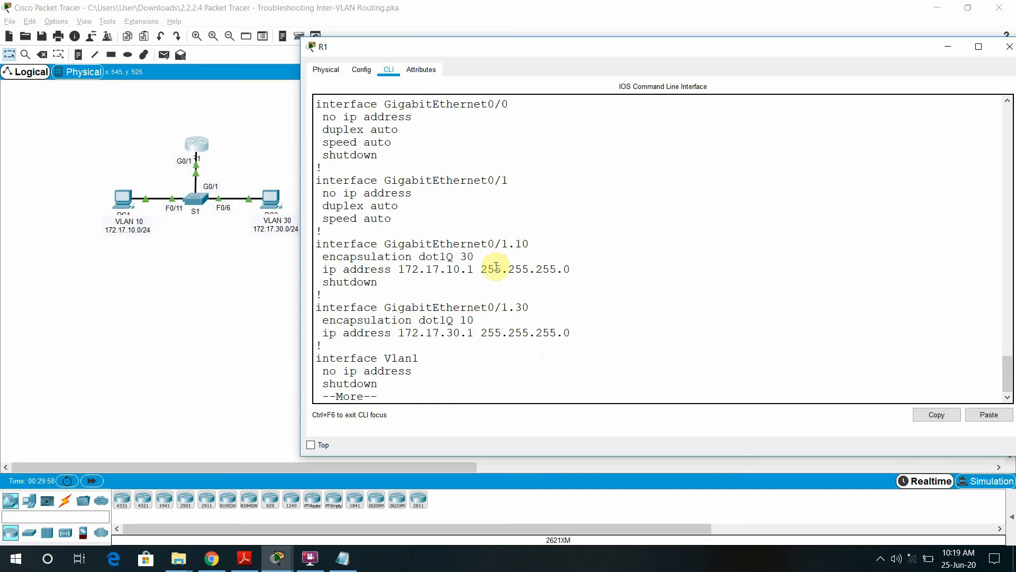
Examine the dot1Q encapsulation VLANs of subinterfaces GigabitEthernet0/1.10 and GigabitEthernet0/1.30, and the IP address line of GigabitEthernet0/1.10
drag(313, 247, 485, 257)
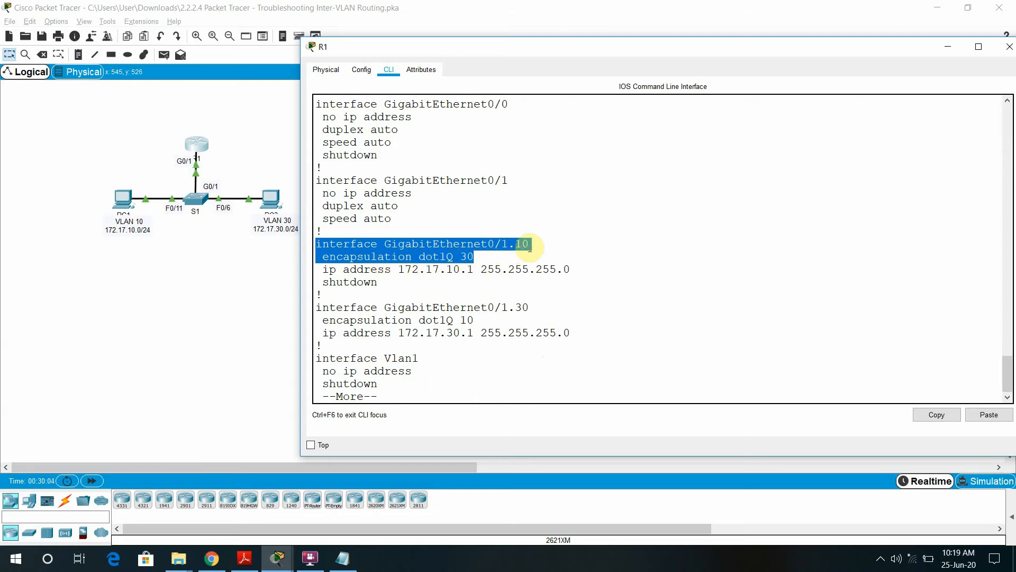
click(471, 257)
drag(476, 257, 324, 257)
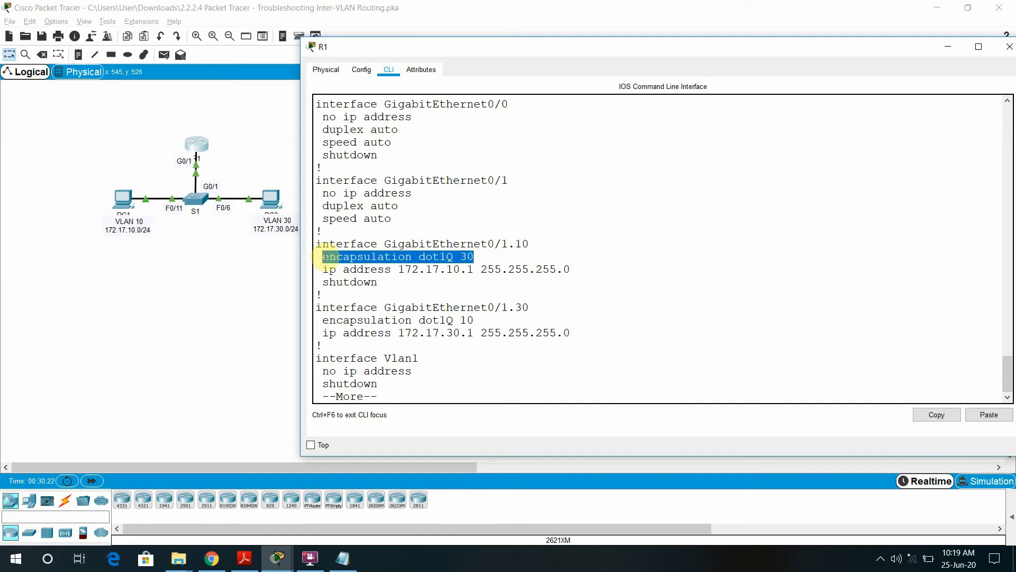
drag(328, 259, 323, 259)
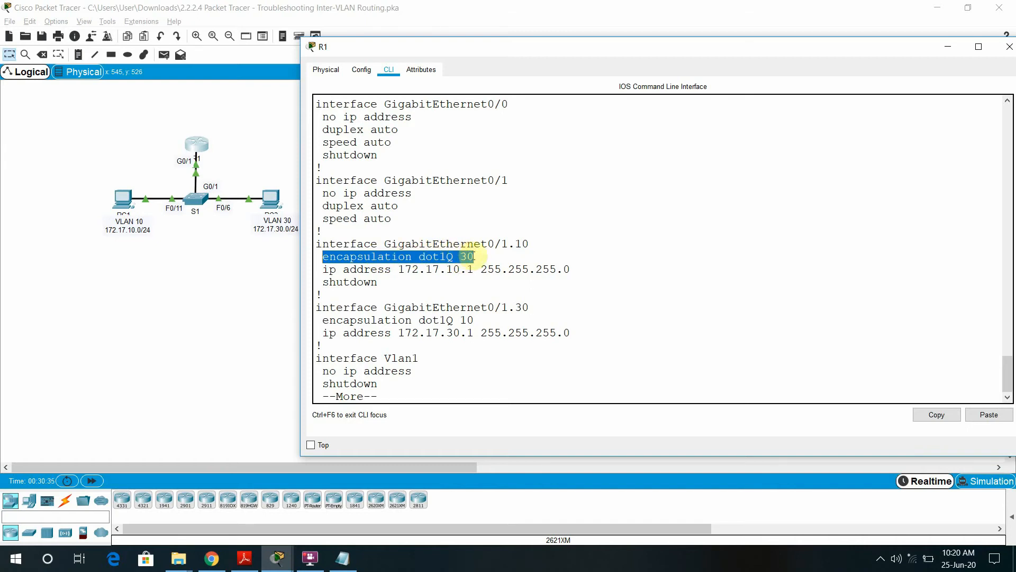
drag(475, 255, 467, 256)
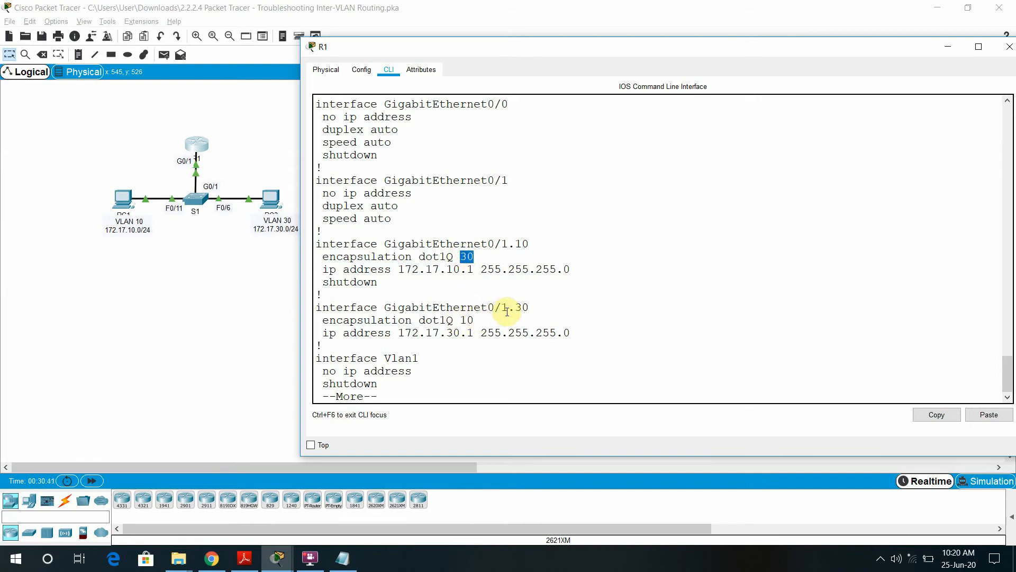
drag(528, 307, 460, 307)
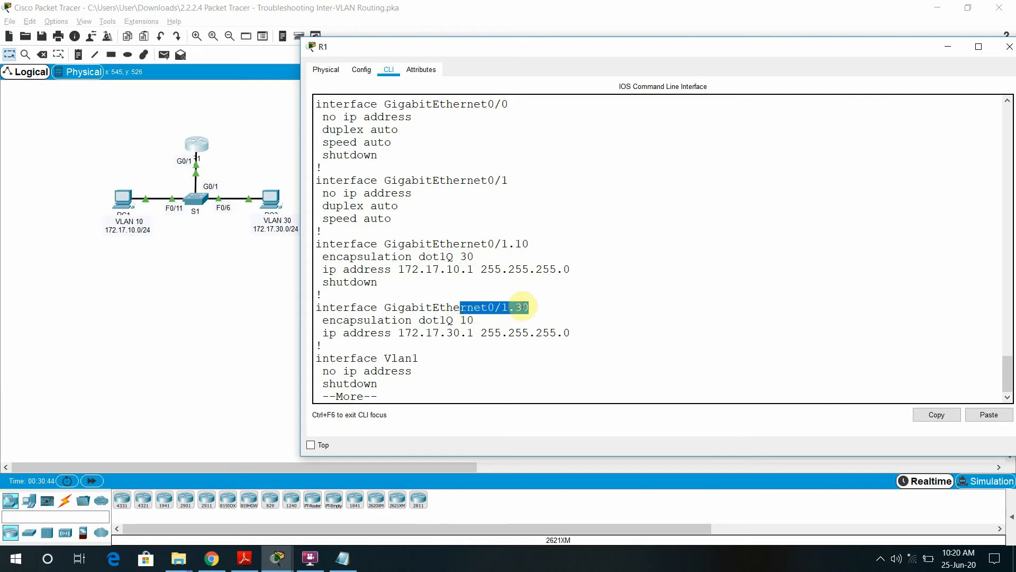
double_click(467, 321)
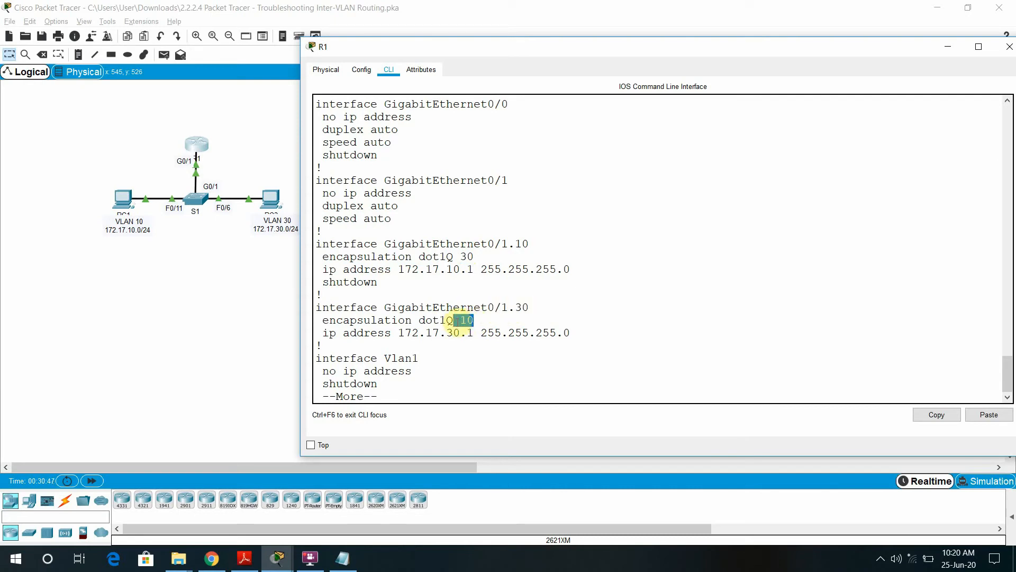
mouse_move(460, 321)
mouse_down()
mouse_move(424, 320)
mouse_move(466, 321)
mouse_up()
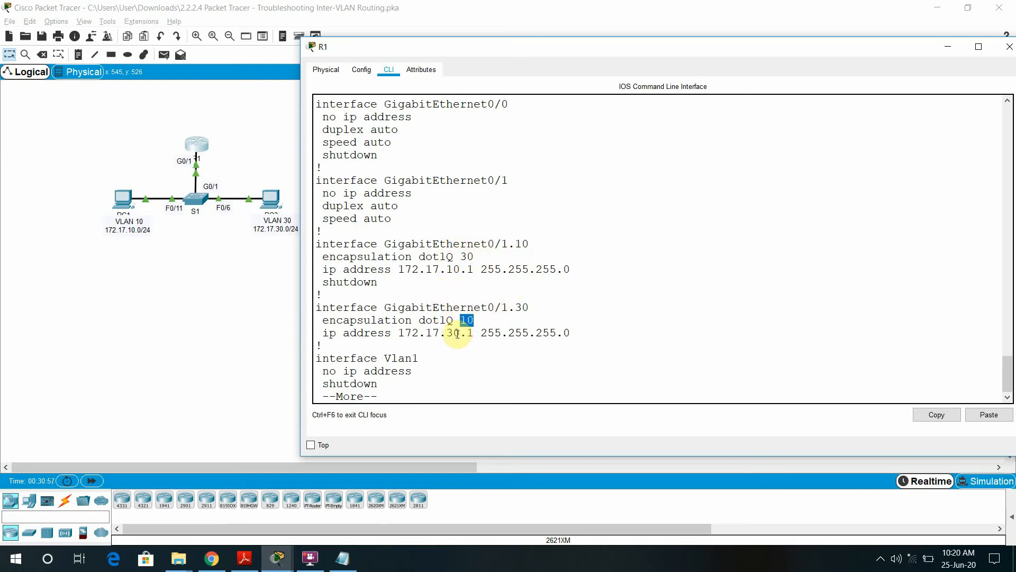
drag(319, 322, 474, 321)
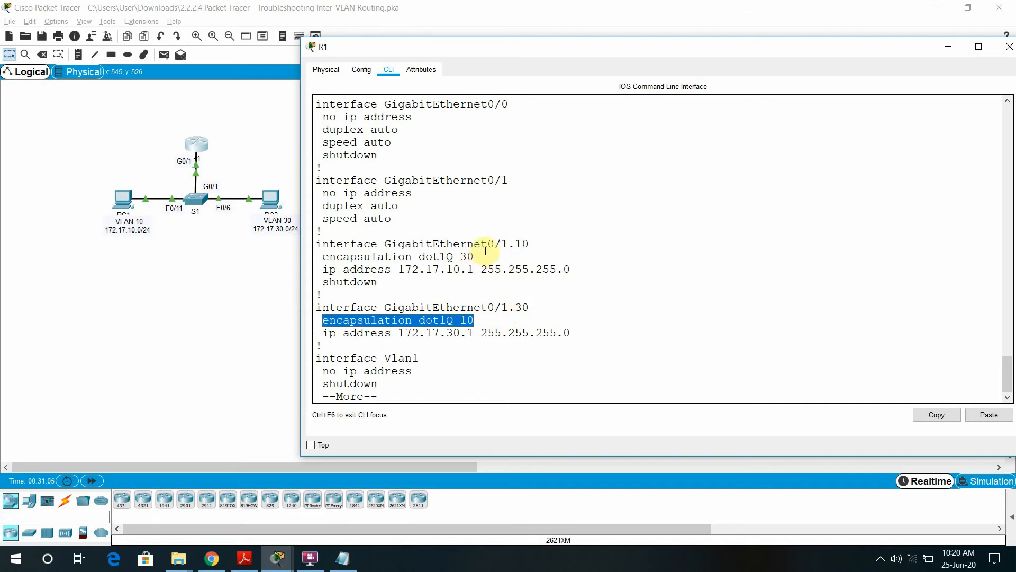
drag(467, 257, 380, 258)
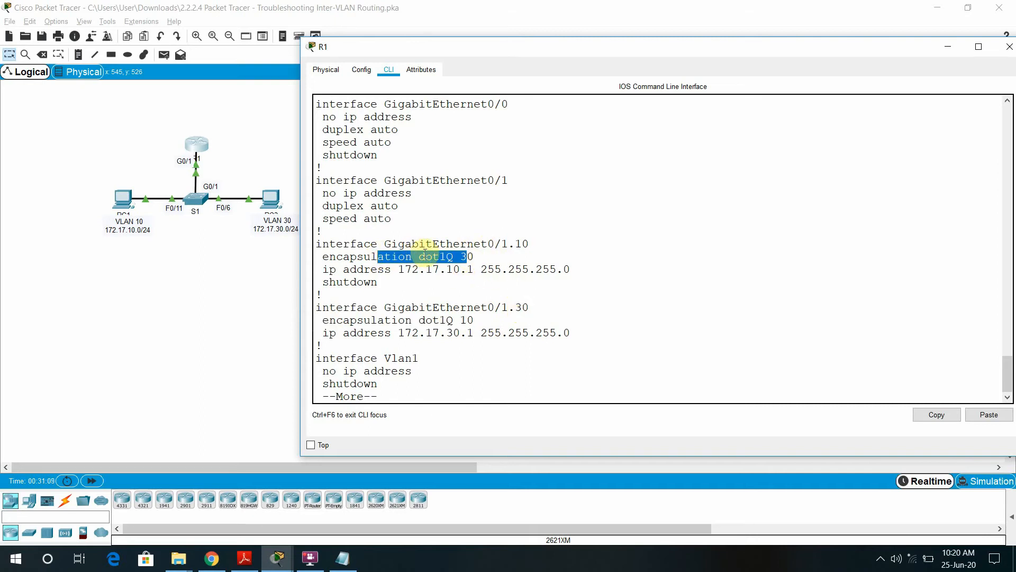
drag(474, 257, 349, 261)
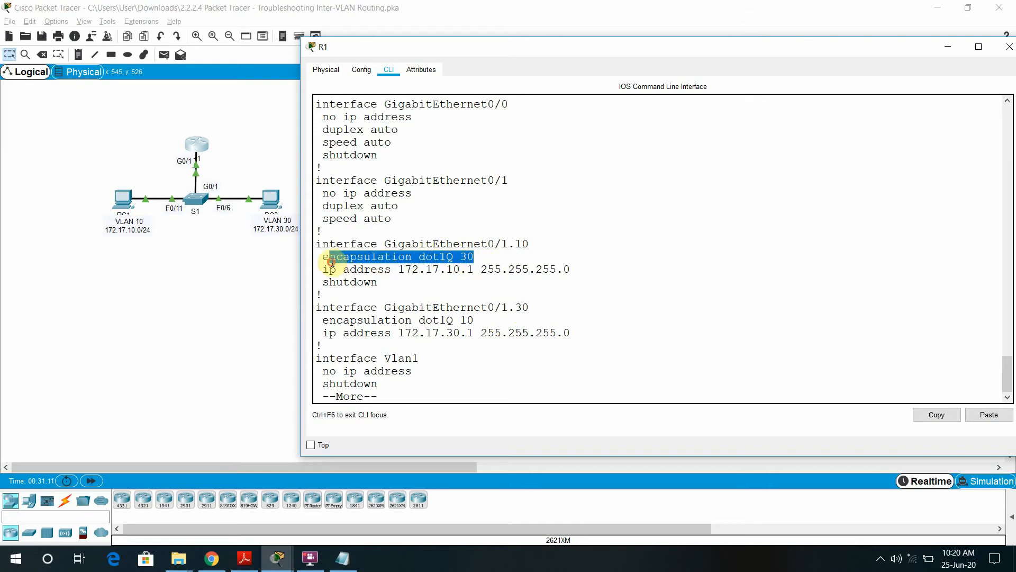
drag(577, 271, 323, 258)
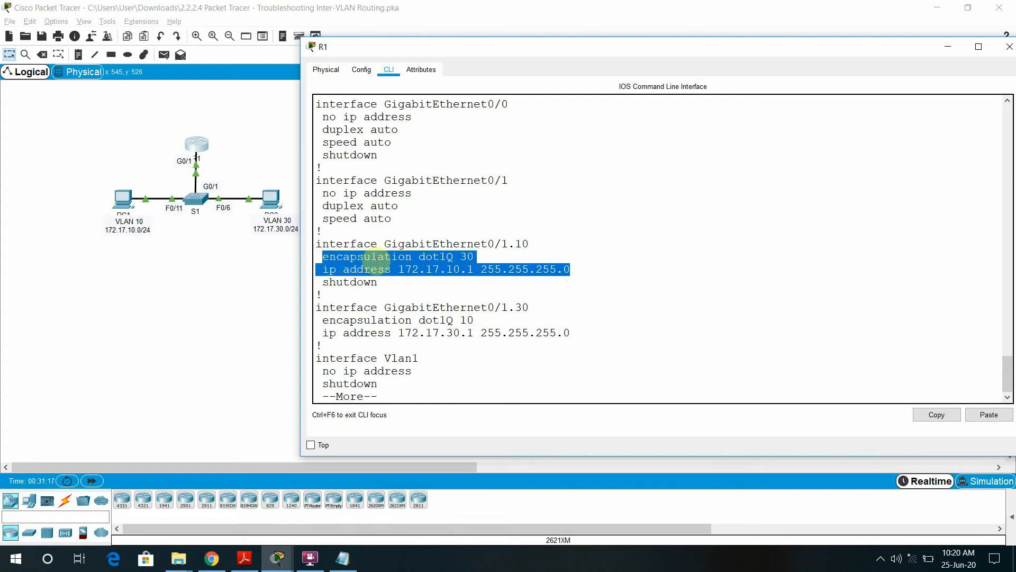
click(474, 258)
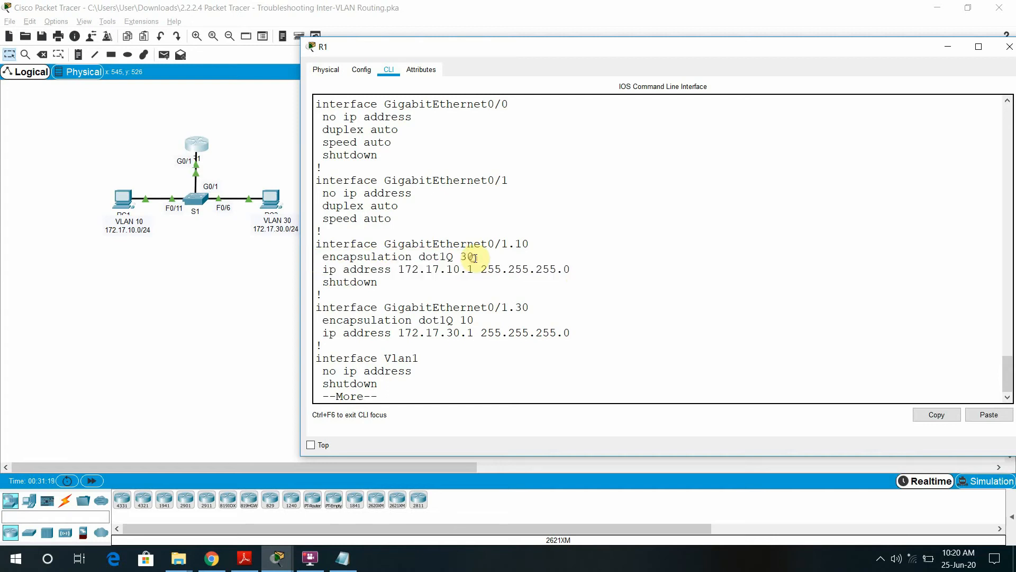
drag(572, 270, 318, 259)
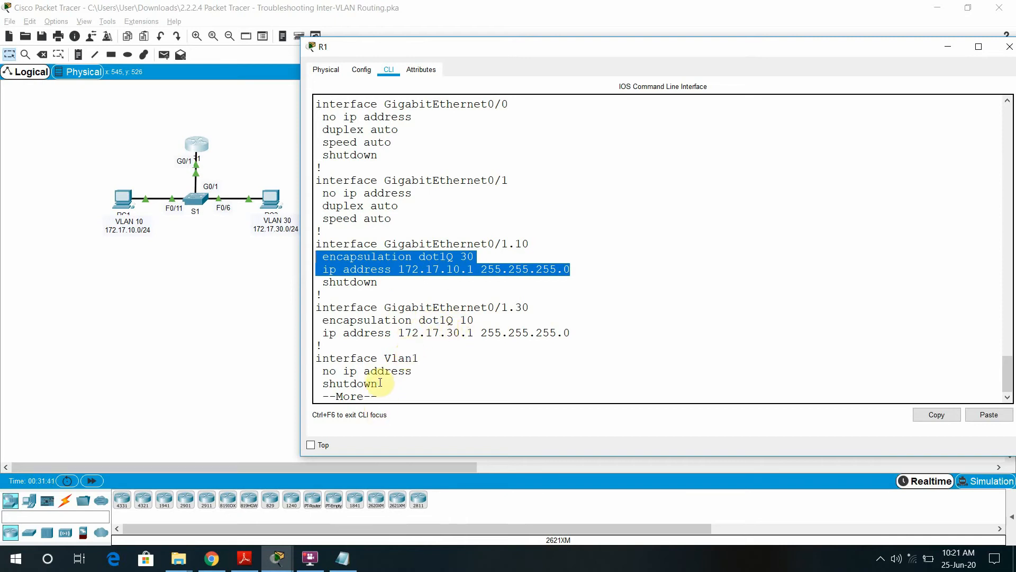
Switch to Notepad and review the notes on R1's subinterface VLAN problem and the encapsulation dot1q solution, moving the window beside the topology
click(347, 566)
drag(479, 97, 7, 65)
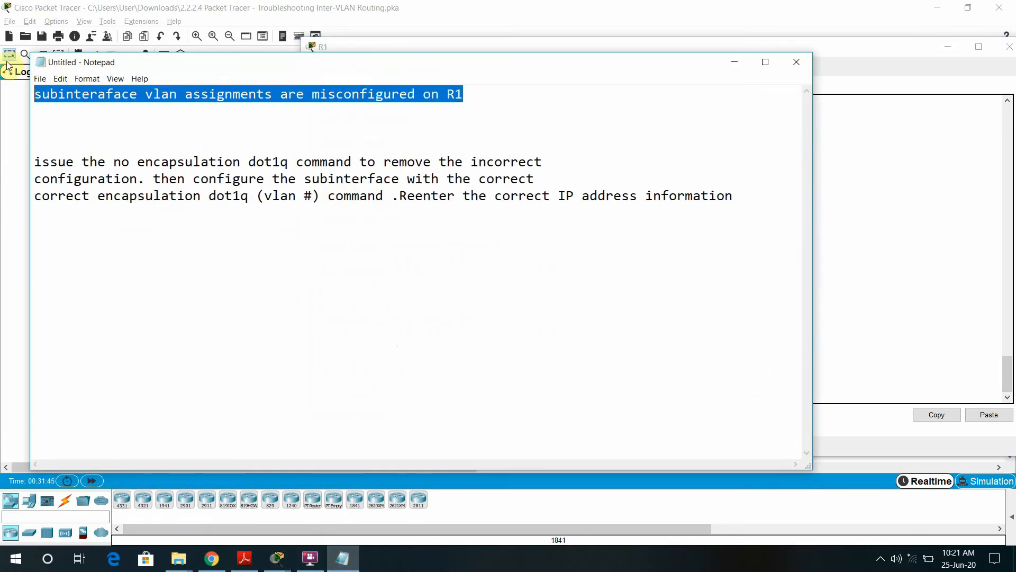
key(alt+Tab)
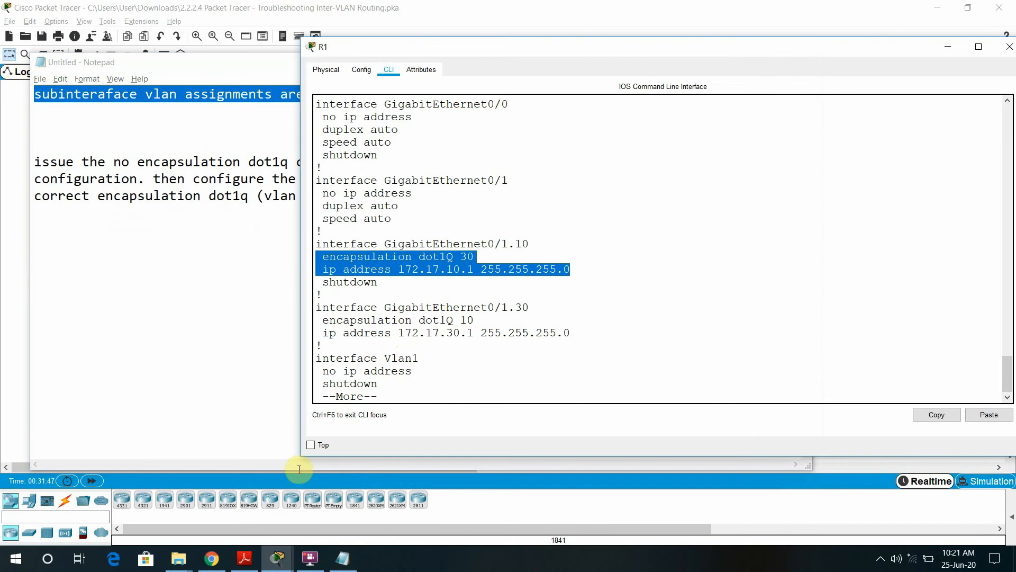
key(alt+Tab)
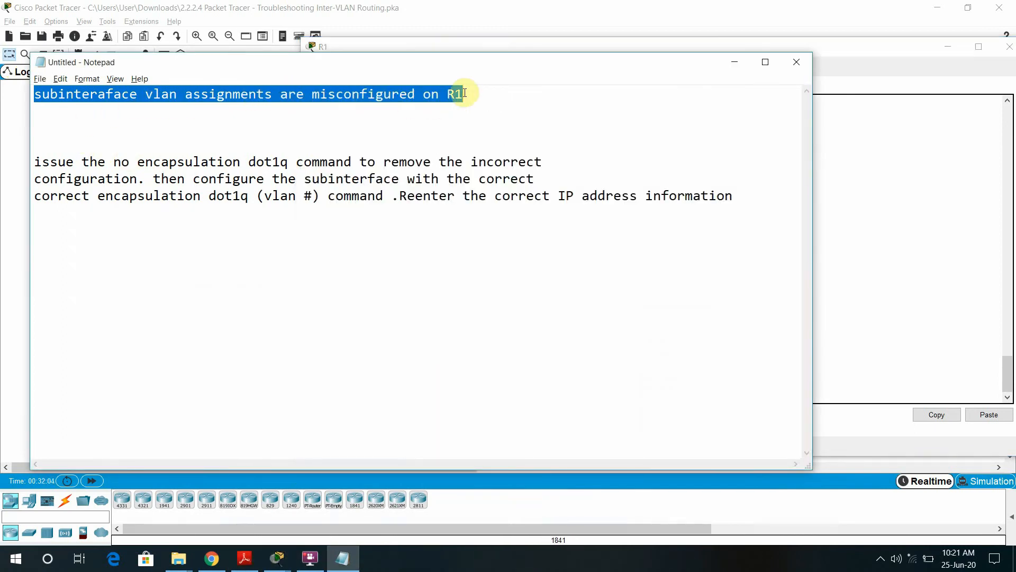
drag(451, 69, 726, 76)
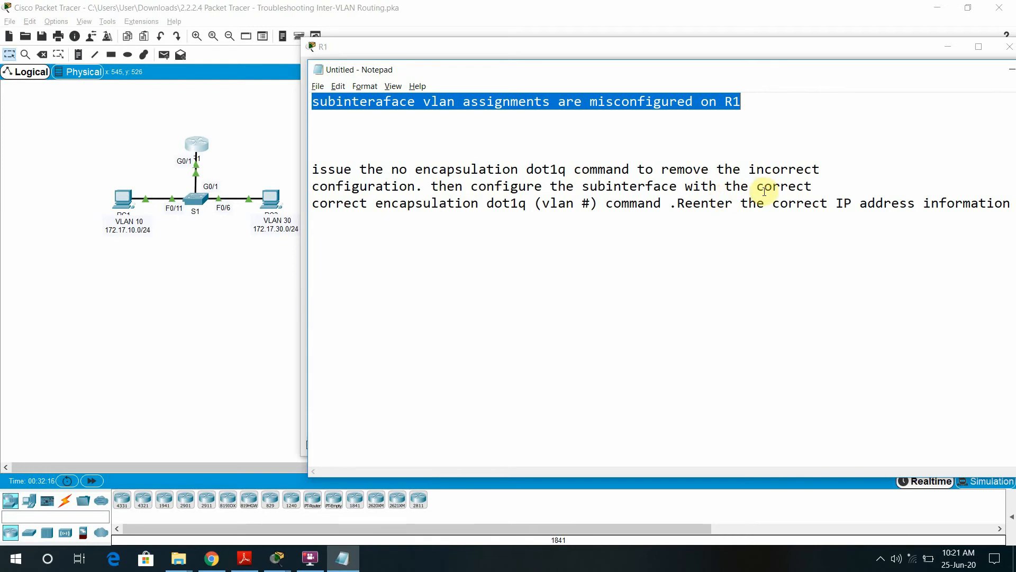
drag(381, 205, 526, 204)
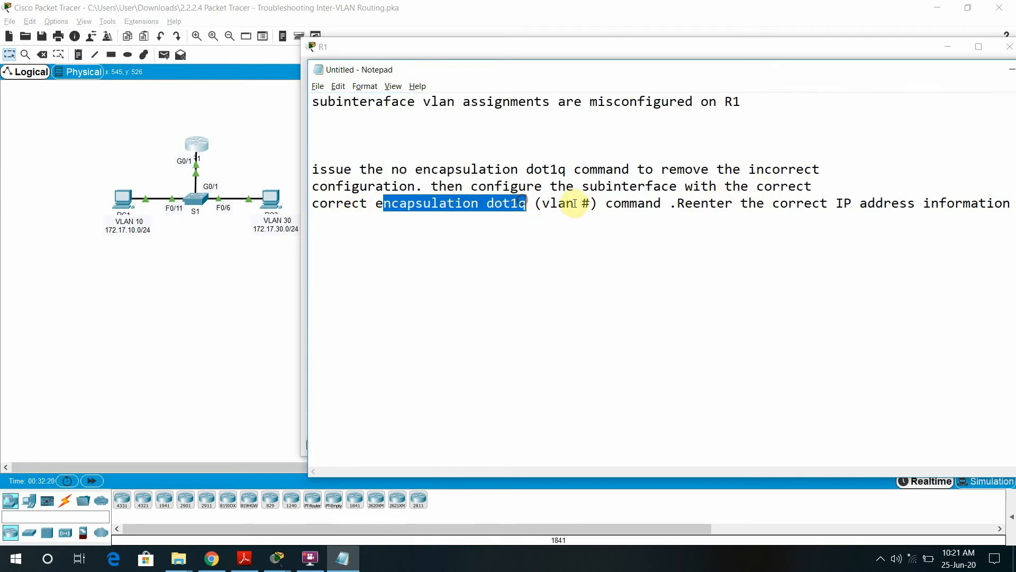
drag(590, 204, 541, 205)
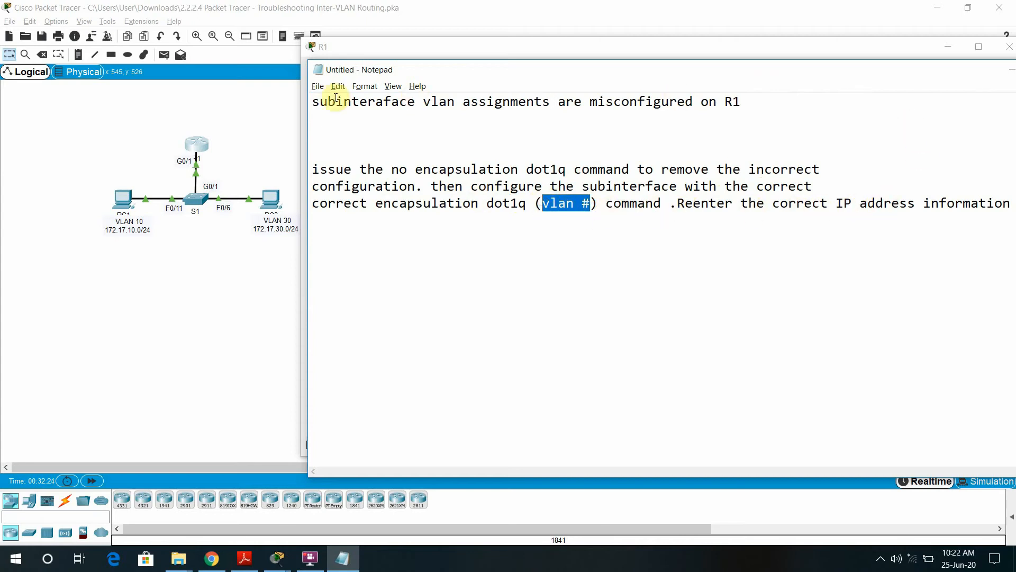
Return to Packet Tracer, bring up the PT Activity instructions and read the section "Part 2: Implement the Solutions"
click(222, 117)
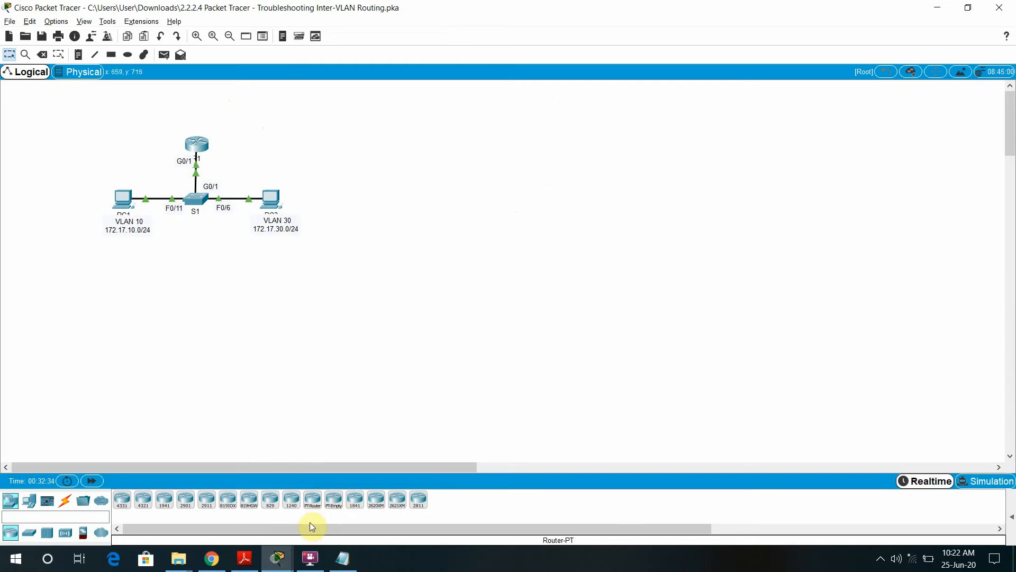
mouse_move(277, 558)
click(204, 516)
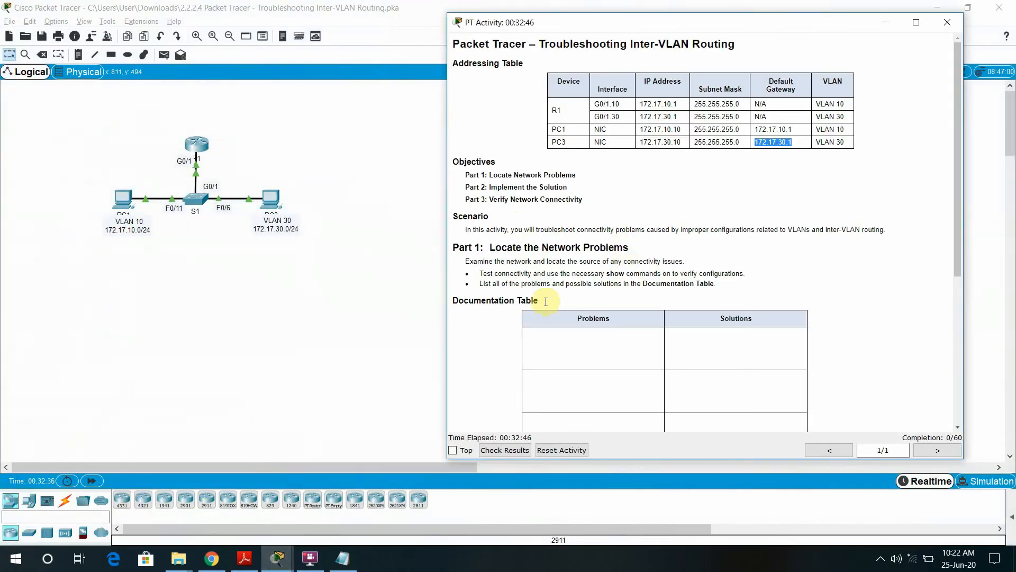
scroll(545, 299, down, 5)
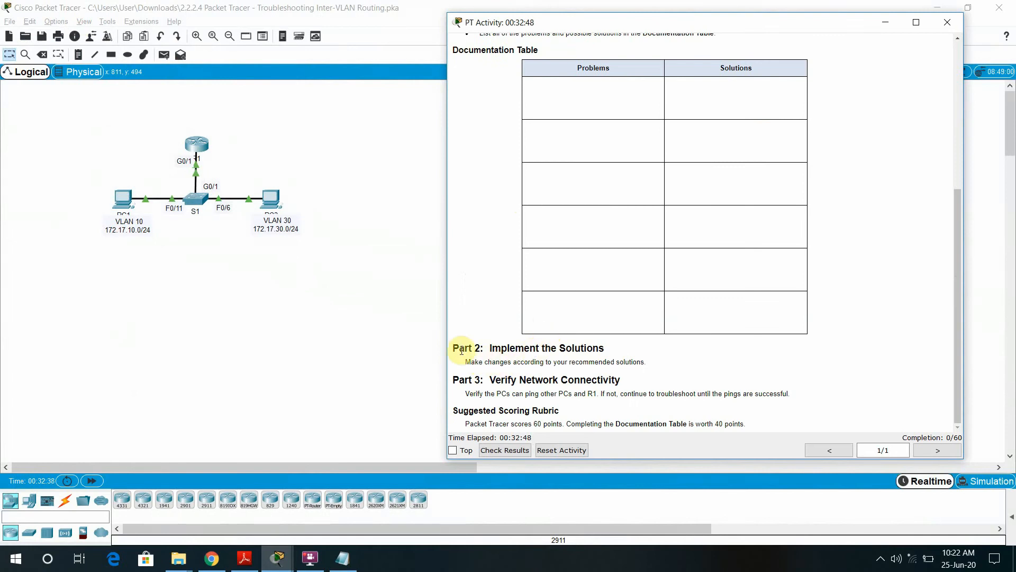
drag(459, 349, 623, 355)
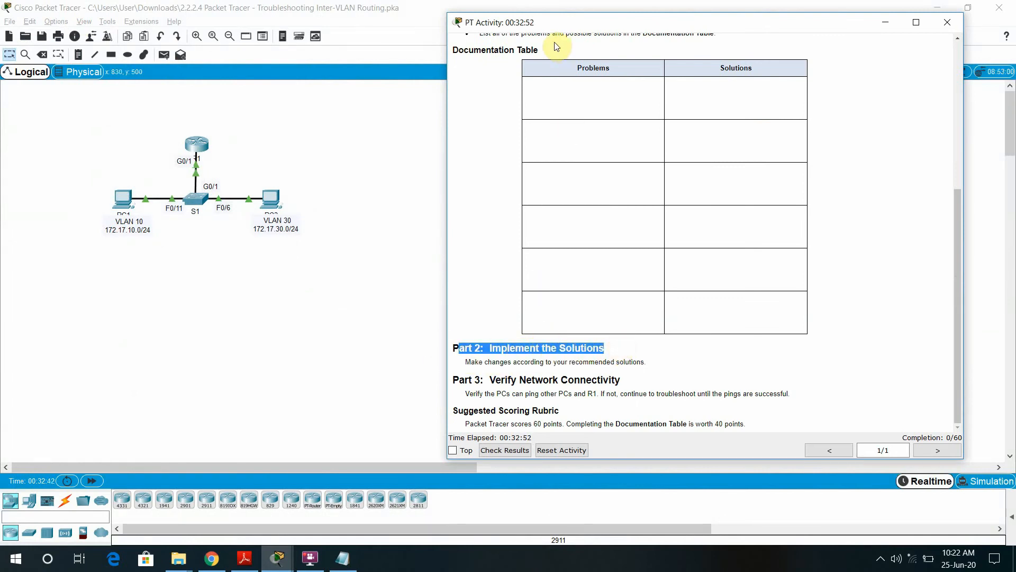
scroll(512, 220, up, 5)
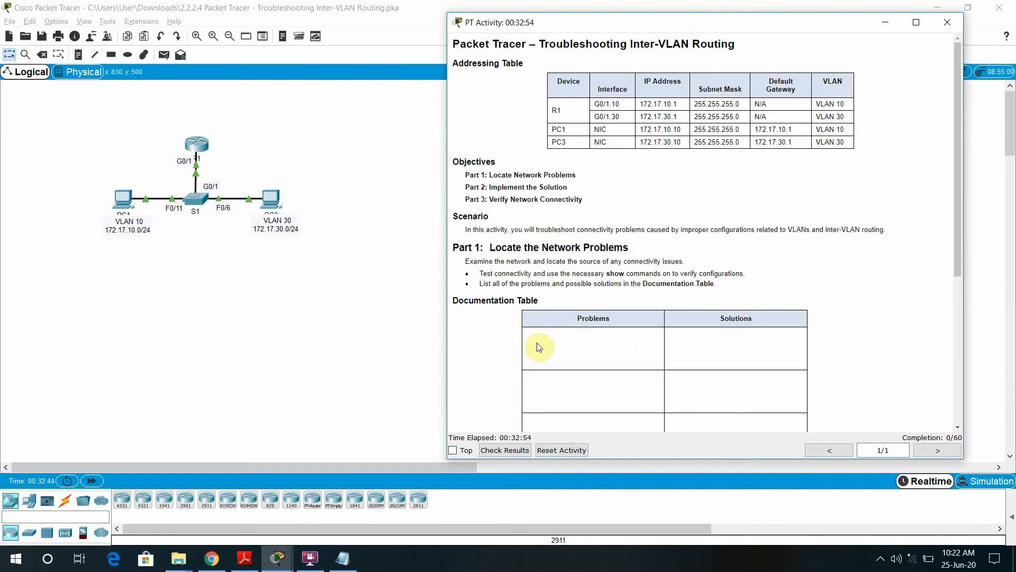
scroll(642, 350, down, 5)
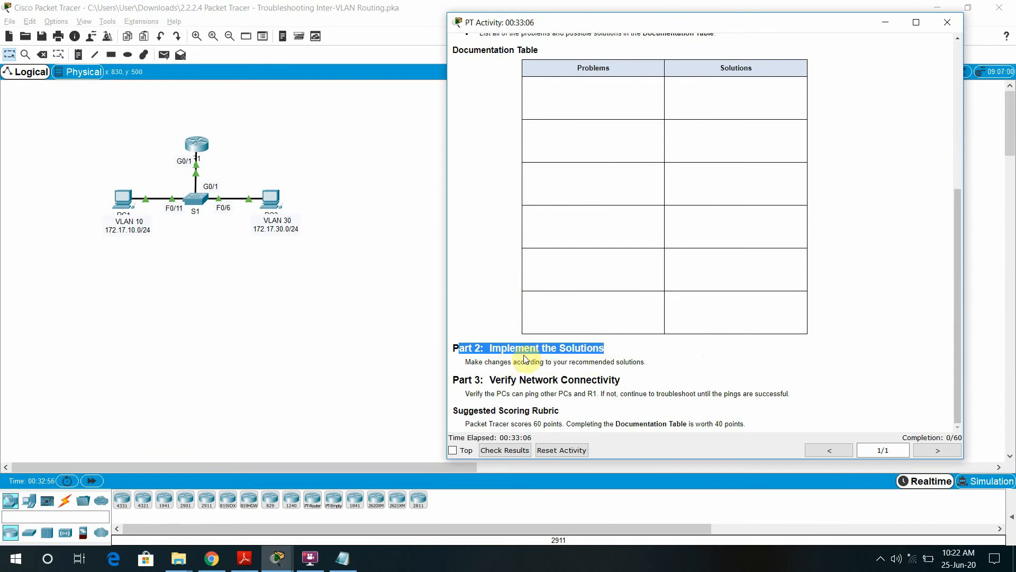
click(460, 350)
drag(460, 349, 628, 351)
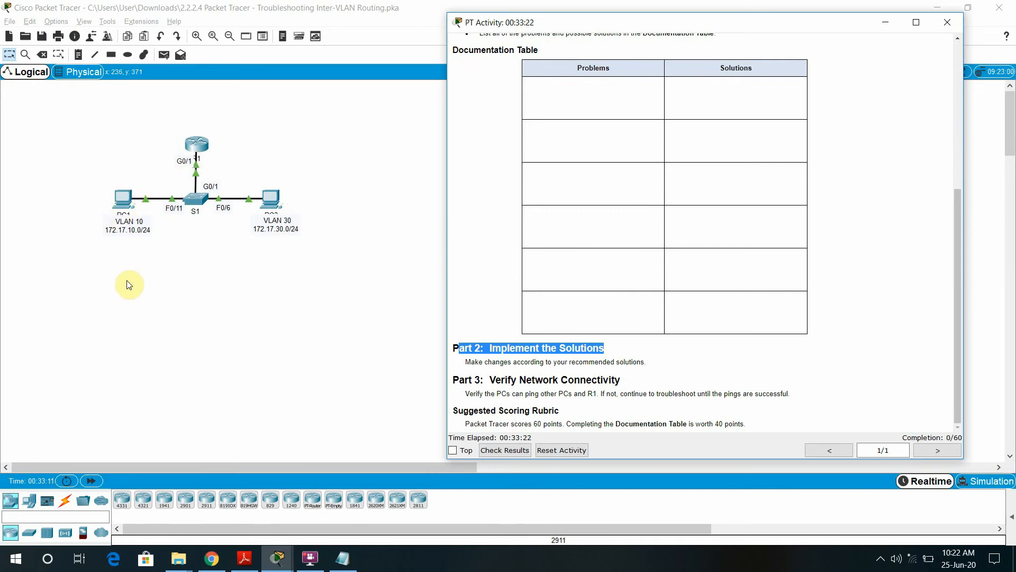
Open PC3's IP configuration and look up PC3's default gateway in the addressing table of the PT Activity instructions
click(270, 200)
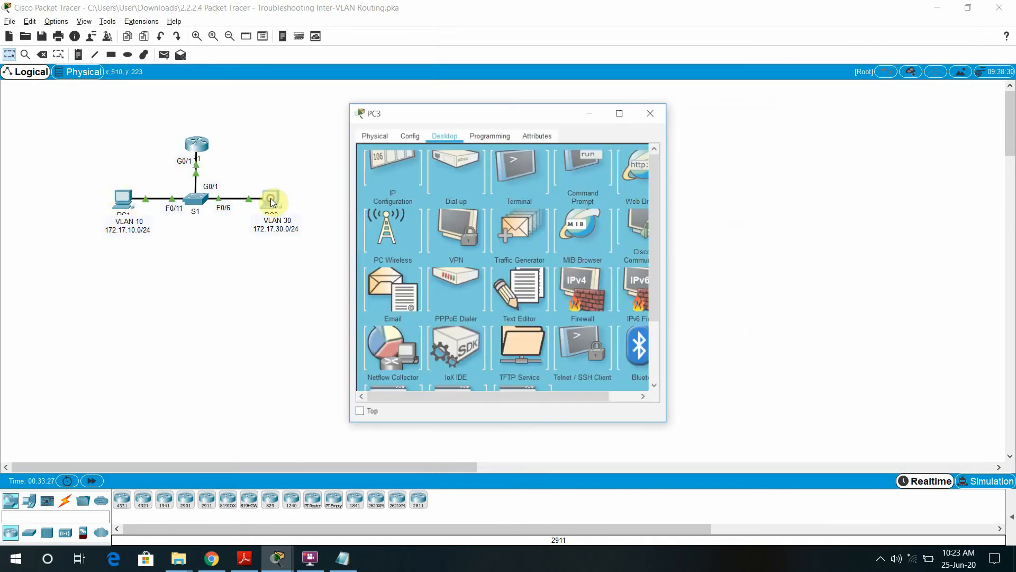
click(378, 205)
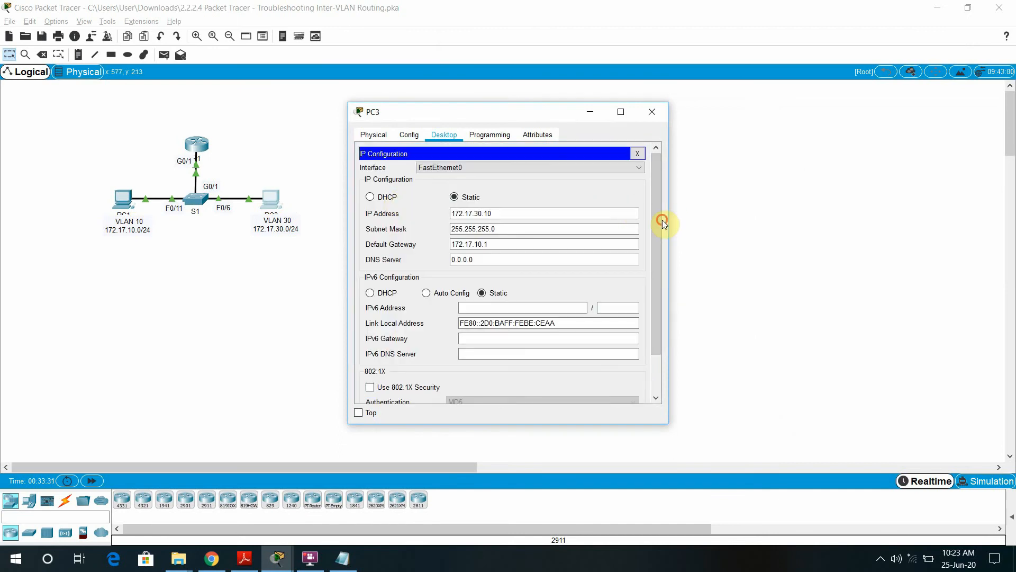
drag(668, 215, 789, 217)
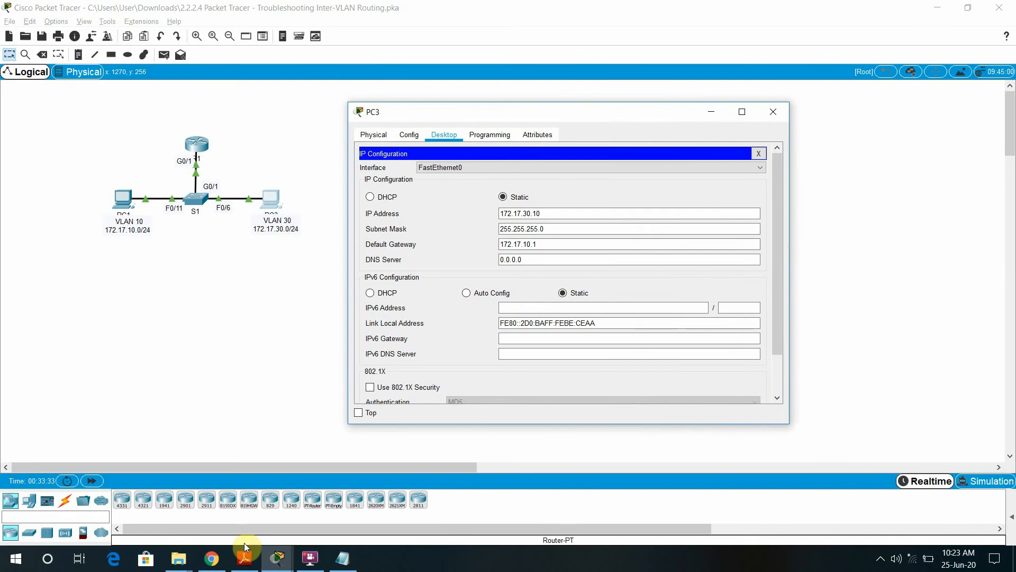
mouse_move(271, 560)
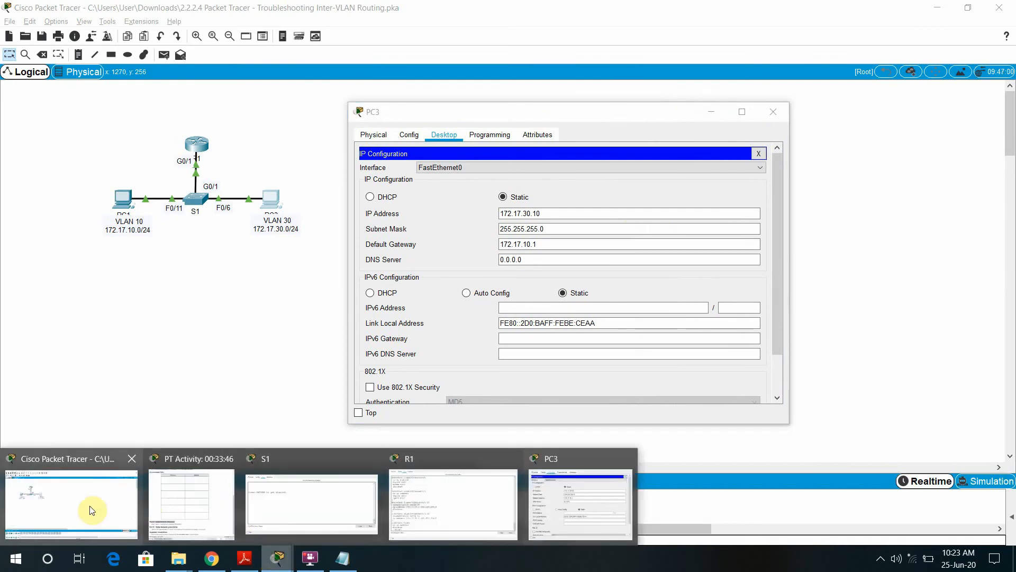
click(215, 503)
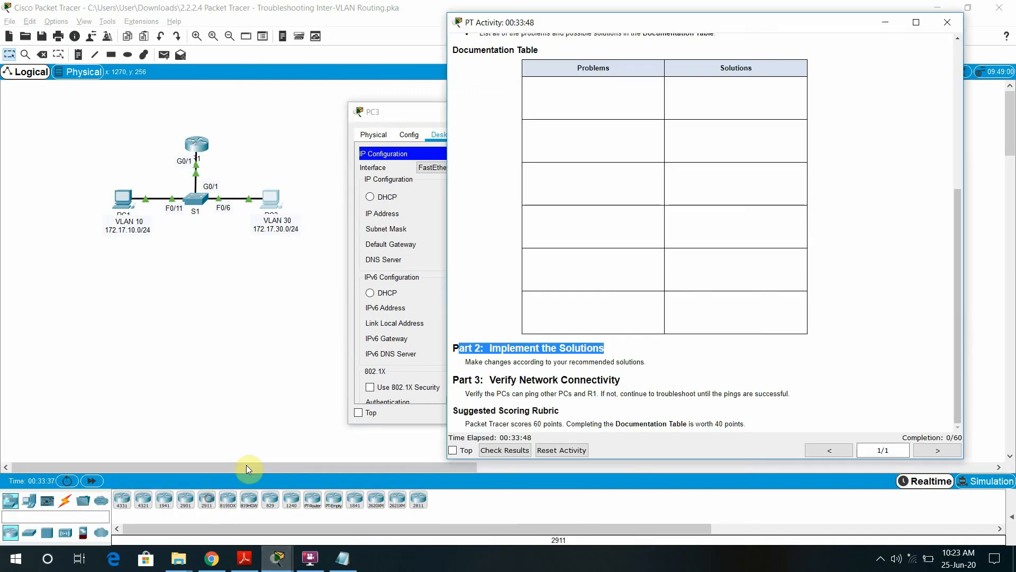
drag(622, 31, 772, 59)
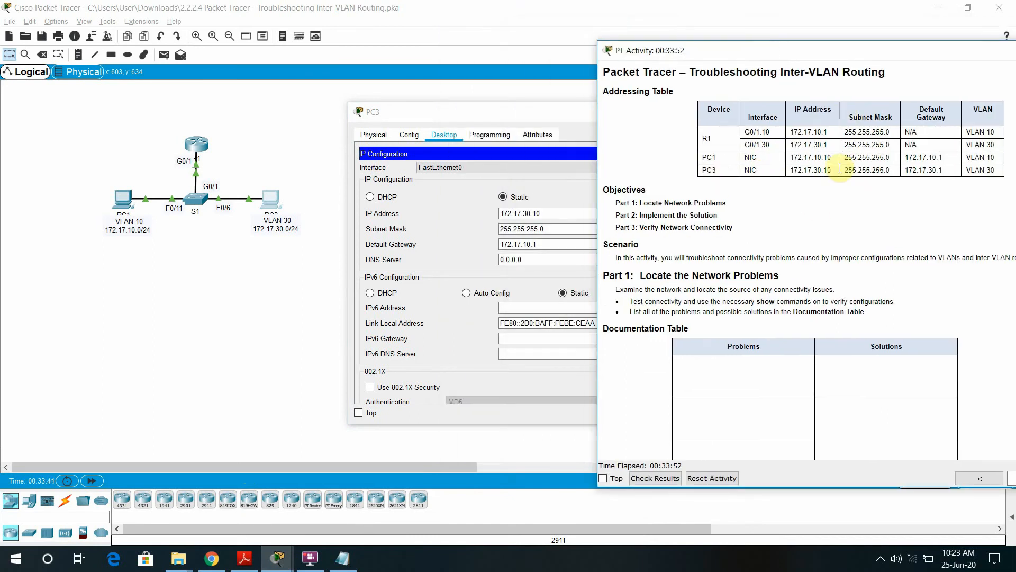
drag(942, 169, 901, 171)
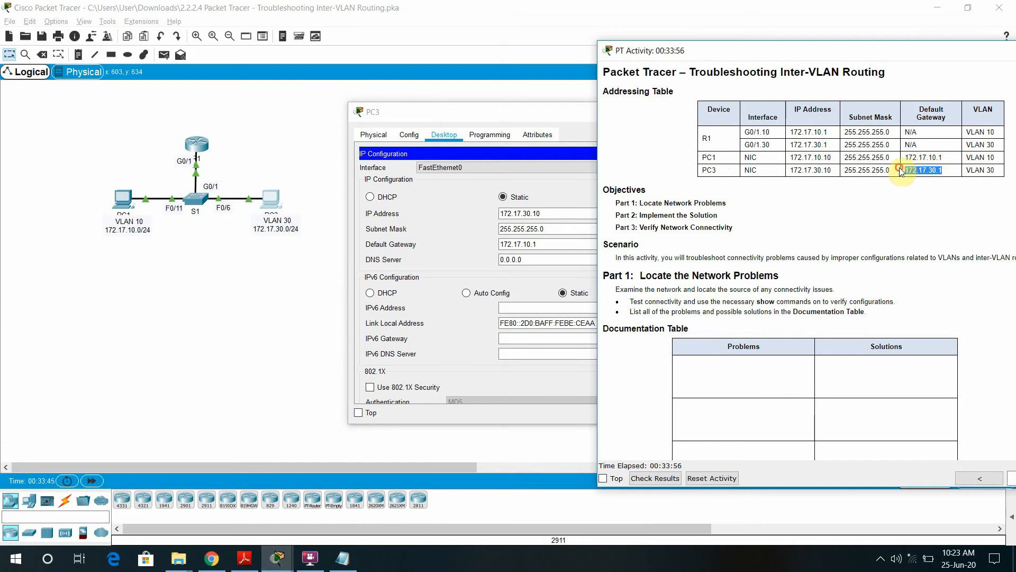
Set PC3's default gateway to 172.17.30.1 and close the PC3 window
click(526, 244)
key(BackSpace)
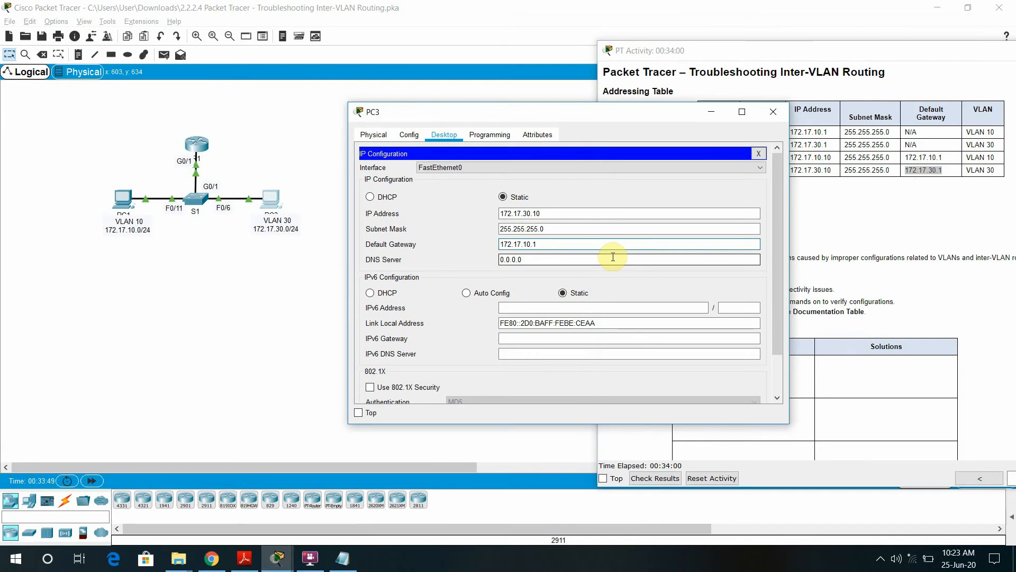
text(3)
click(590, 276)
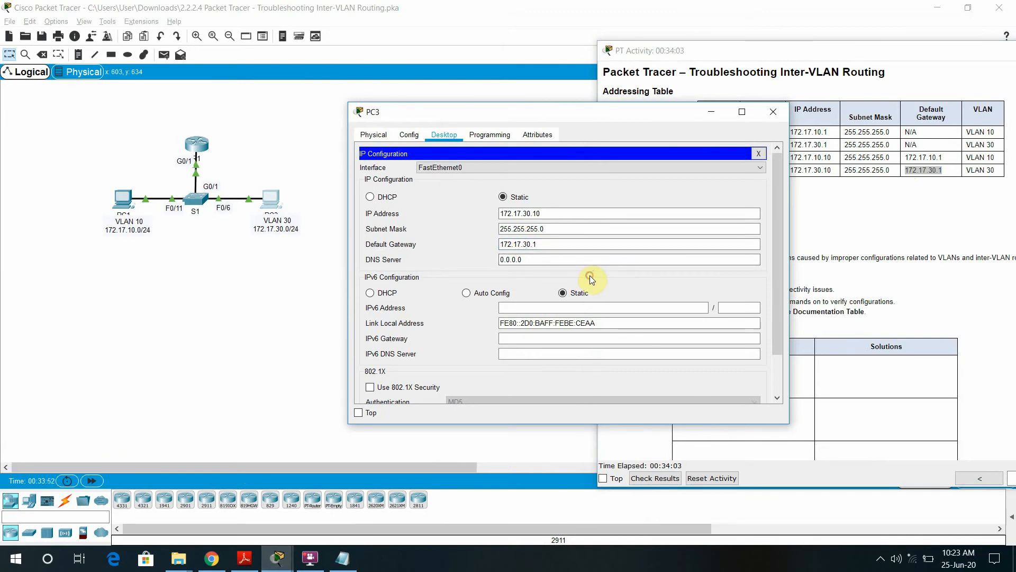
click(759, 154)
click(774, 111)
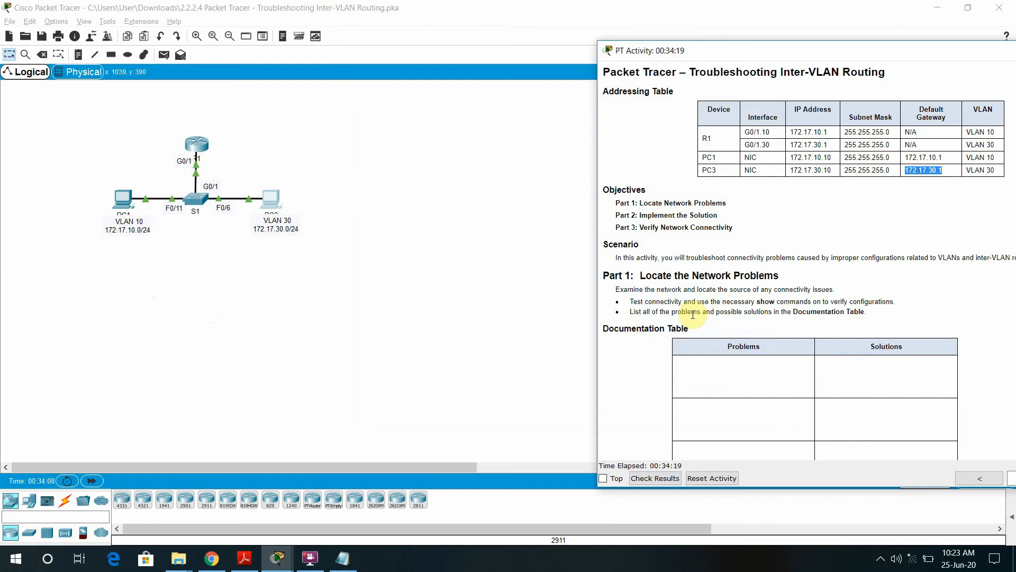
Open switch S1's command line and enter privileged EXEC mode followed by global configuration mode
click(199, 202)
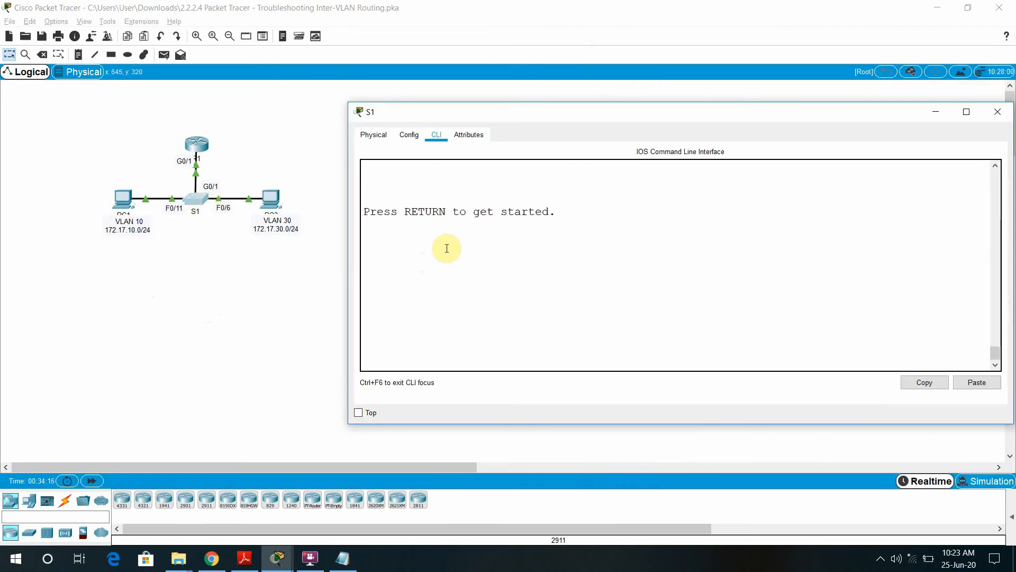
key(Return)
key(Return)
key(Return)
key(Return)
text(en)
key(Return)
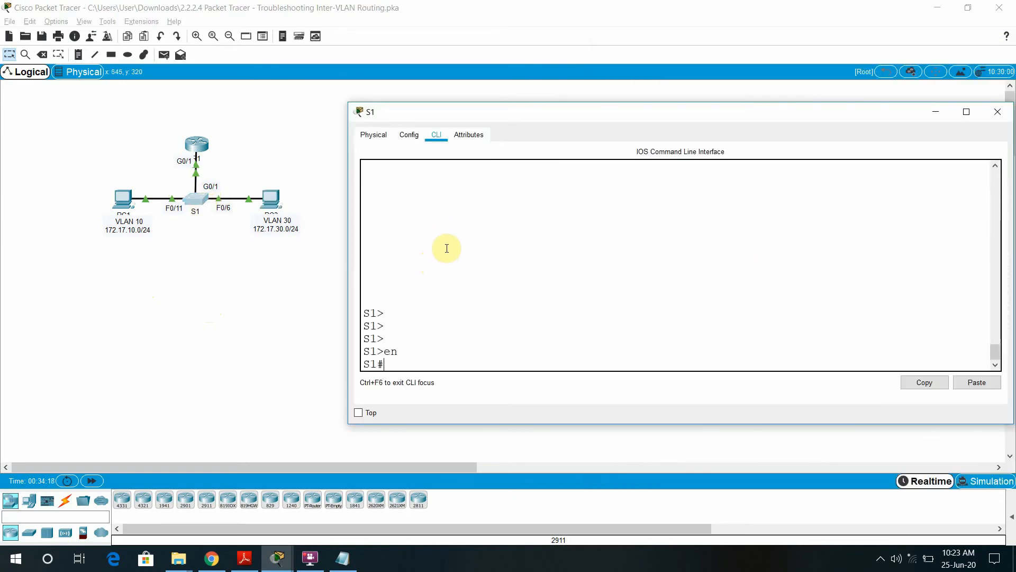
text(conf)
key(Tab)
text(ter)
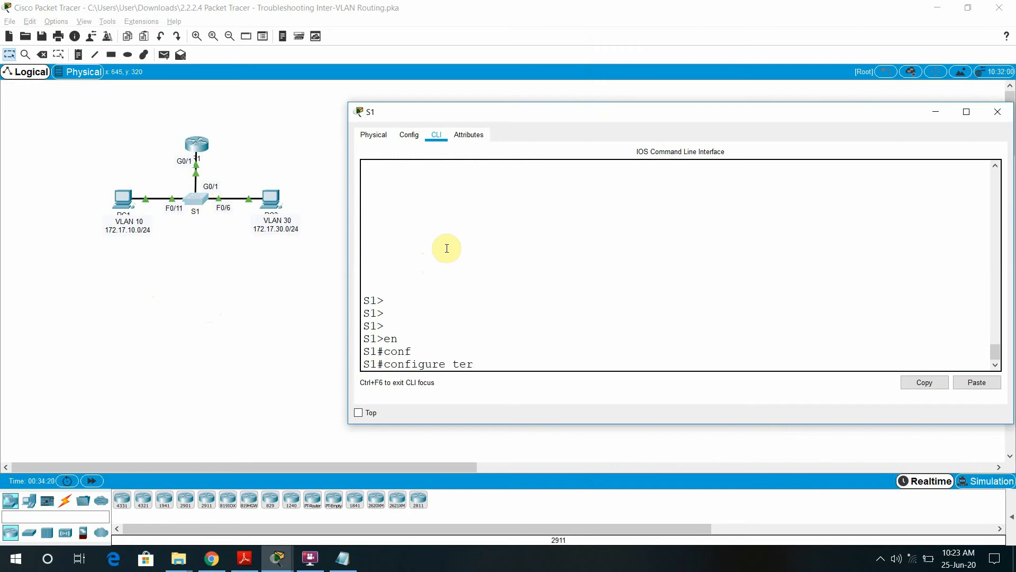
key(Tab)
key(Return)
Configure S1's interface gigabitEthernet 0/1 with the command switchport mode trunk
text(inter)
key(Tab)
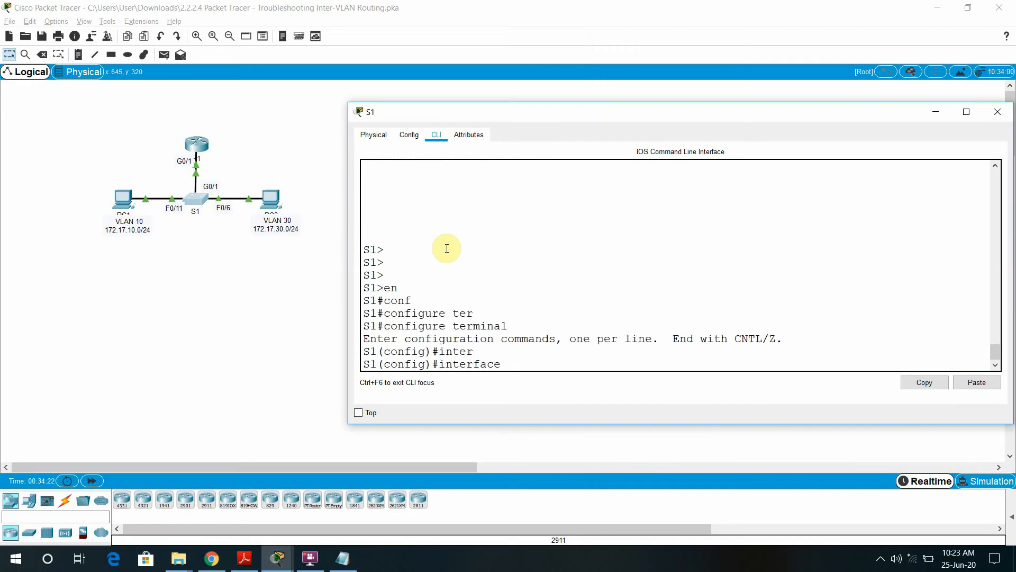
text(gi)
key(Tab)
text(0)
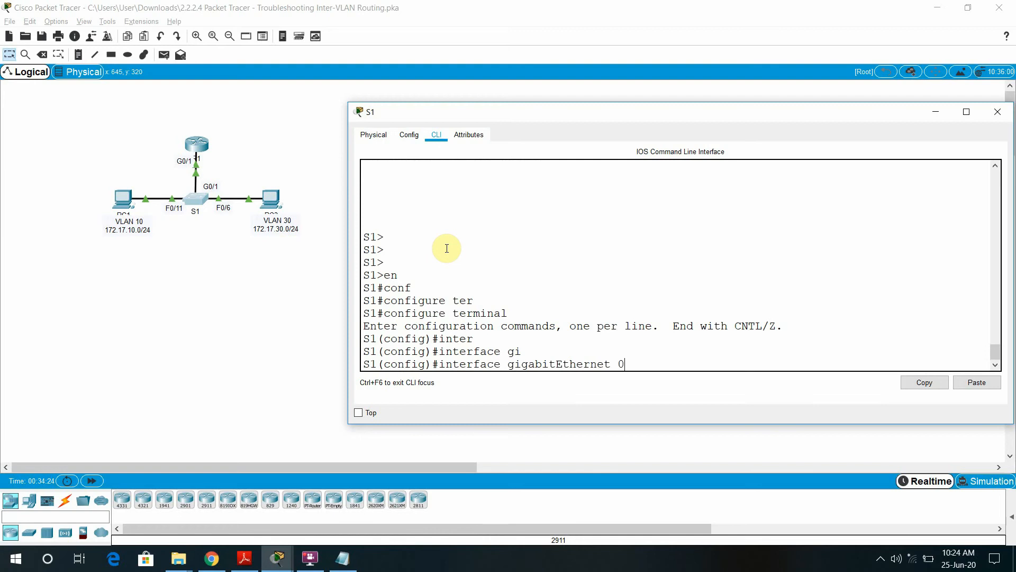
text(/1)
key(Return)
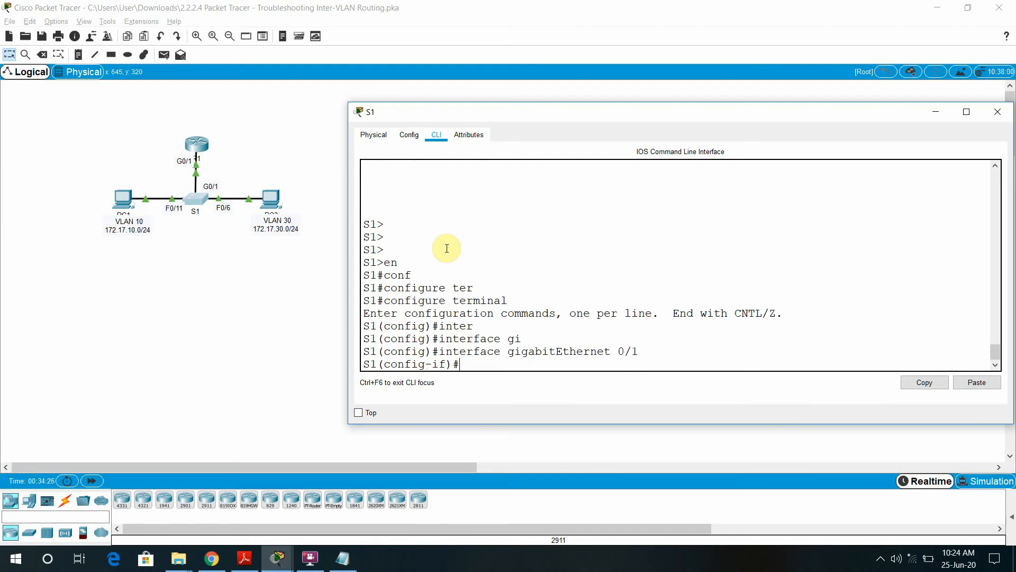
text(swi)
key(Tab)
text(mode)
key(Tab)
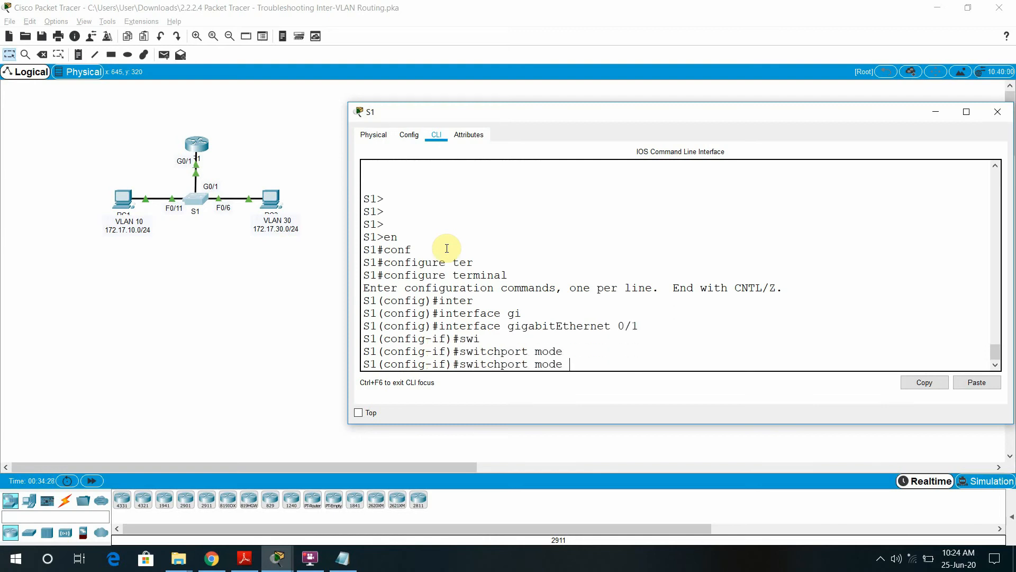
text(trun)
key(Tab)
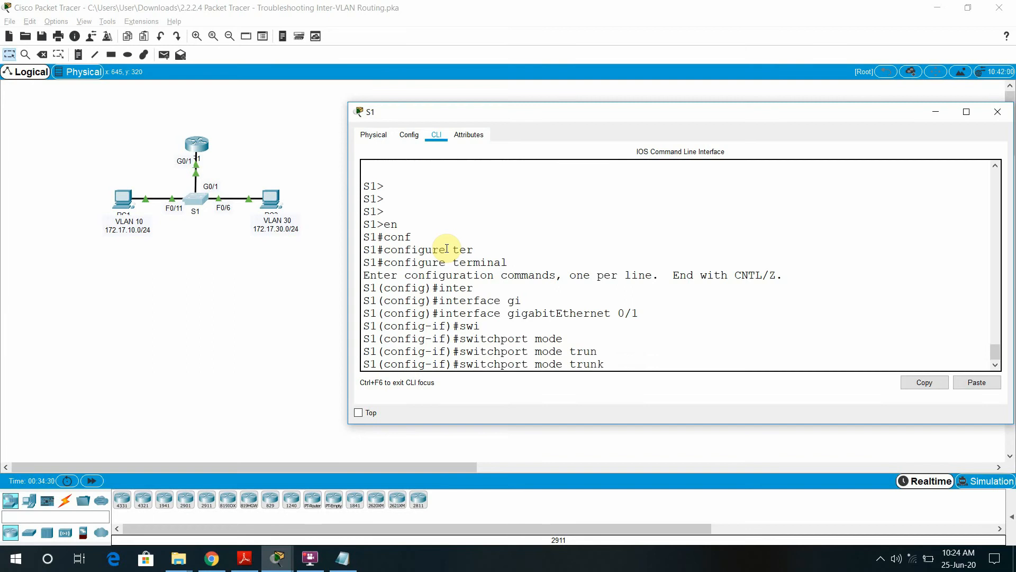
key(Return)
key(Return)
key(Return)
key(Return)
key(Return)
key(Return)
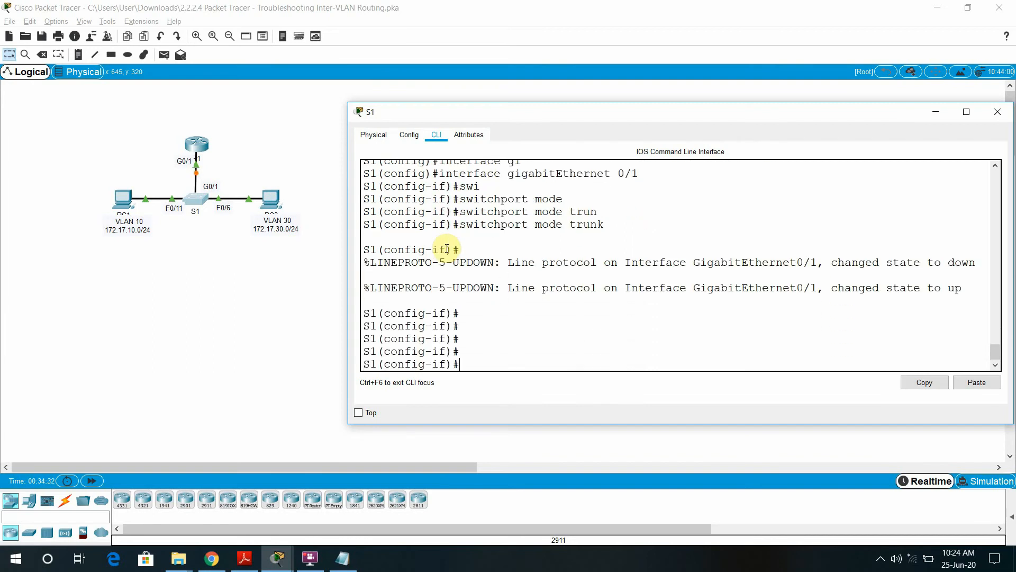
Leave S1's configuration mode, check the Gig0/1 trunk status with show interfaces trunk, and close the S1 window
key(ctrl+z)
key(Return)
key(Return)
text(sh)
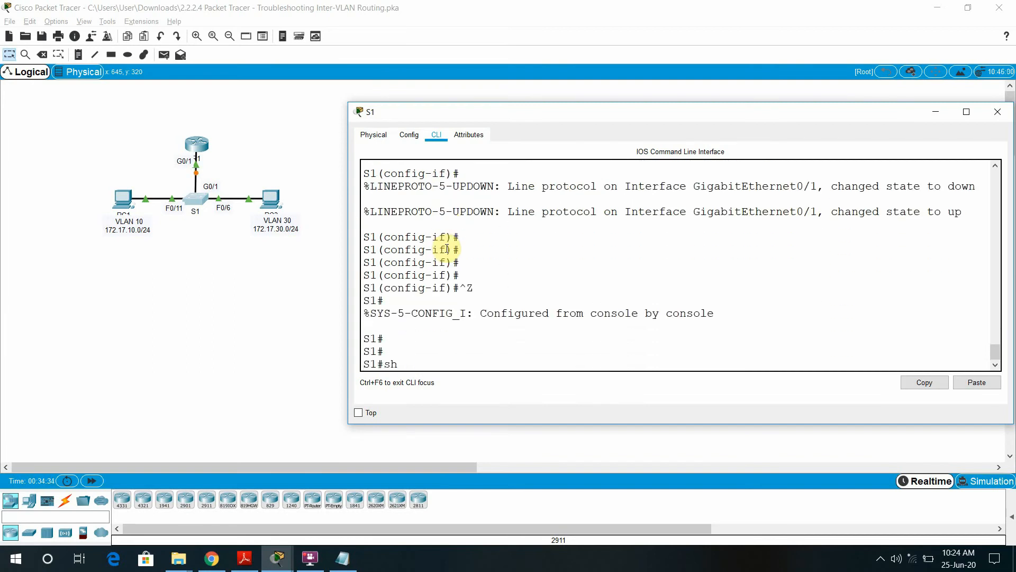
text(ow inter)
key(Tab)
text(trun)
key(Tab)
key(Return)
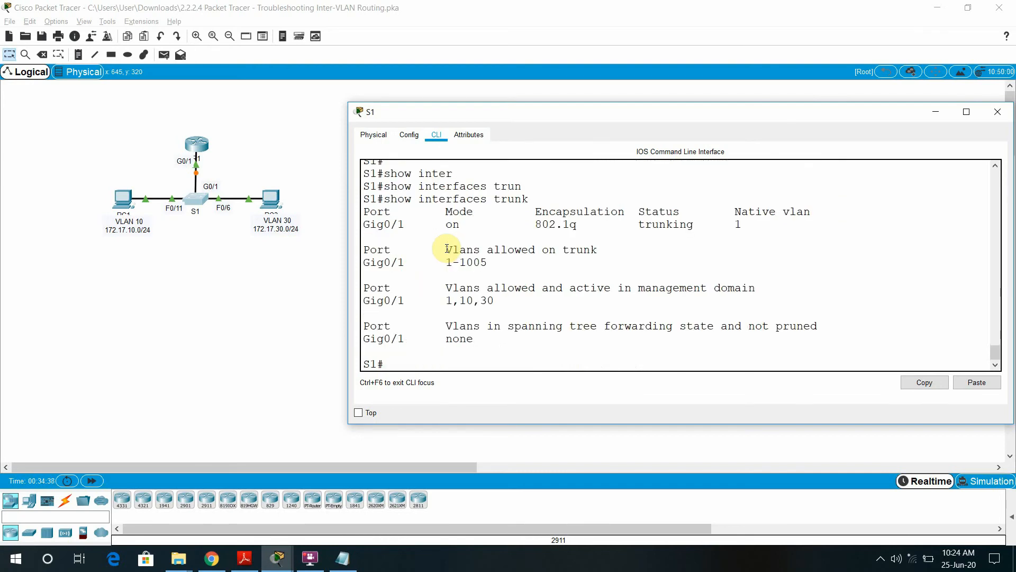
drag(365, 225, 741, 226)
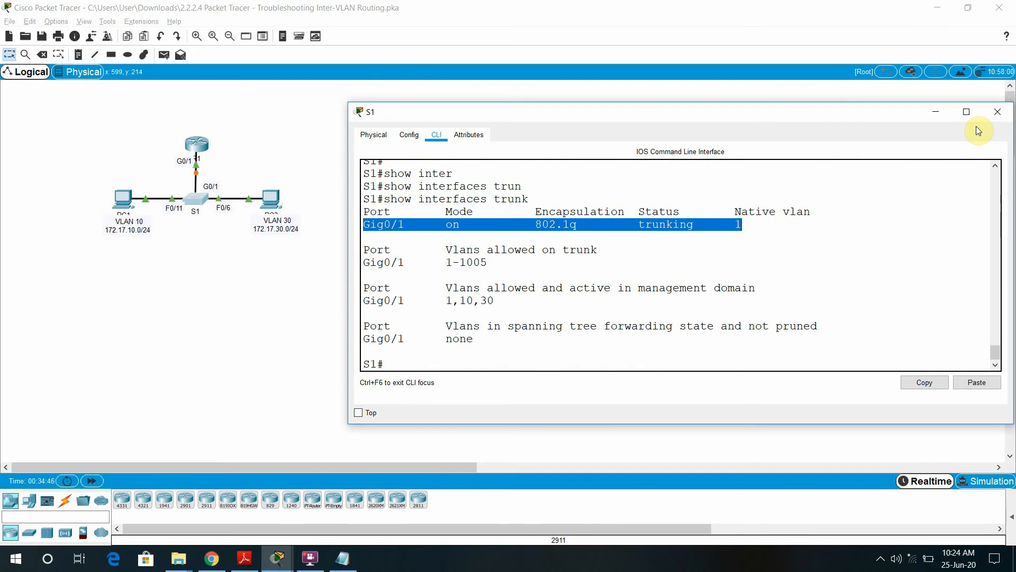
click(998, 111)
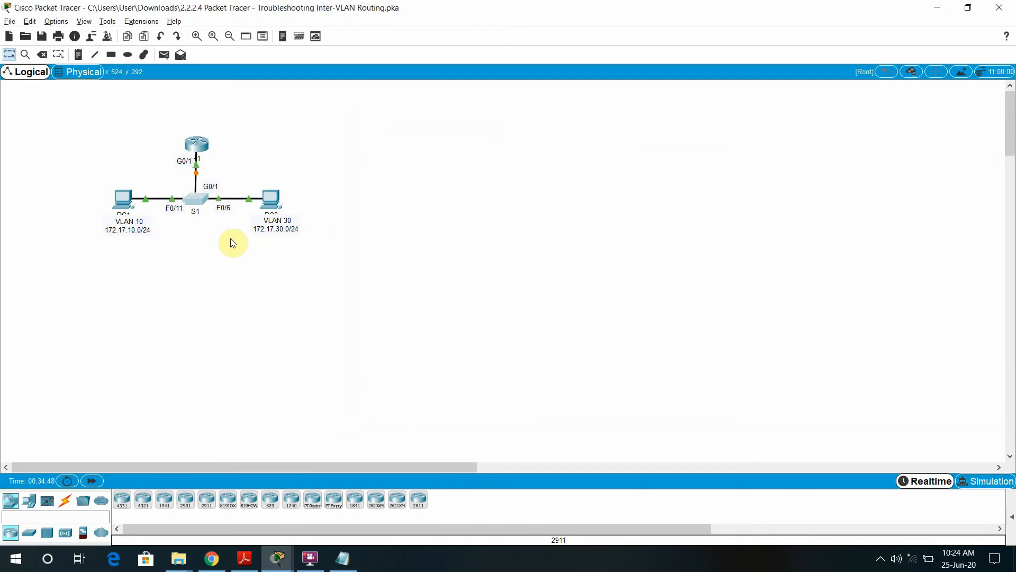
Open R1's command line, switch to Adobe Reader to reread the Documentation Table's third problem row, and return to Packet Tracer
click(197, 146)
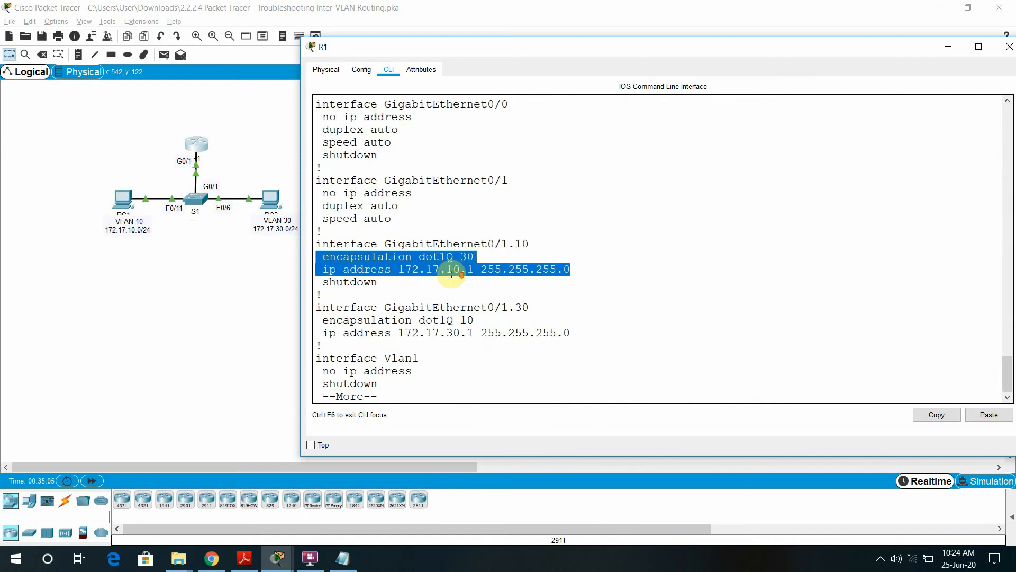
click(247, 559)
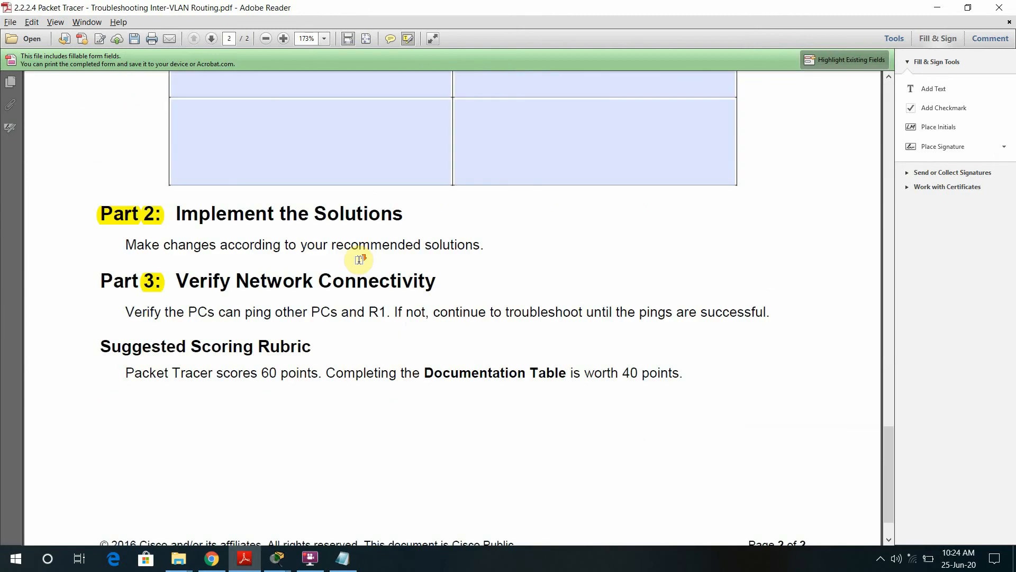
scroll(365, 255, up, 10)
drag(888, 294, 896, 359)
click(352, 385)
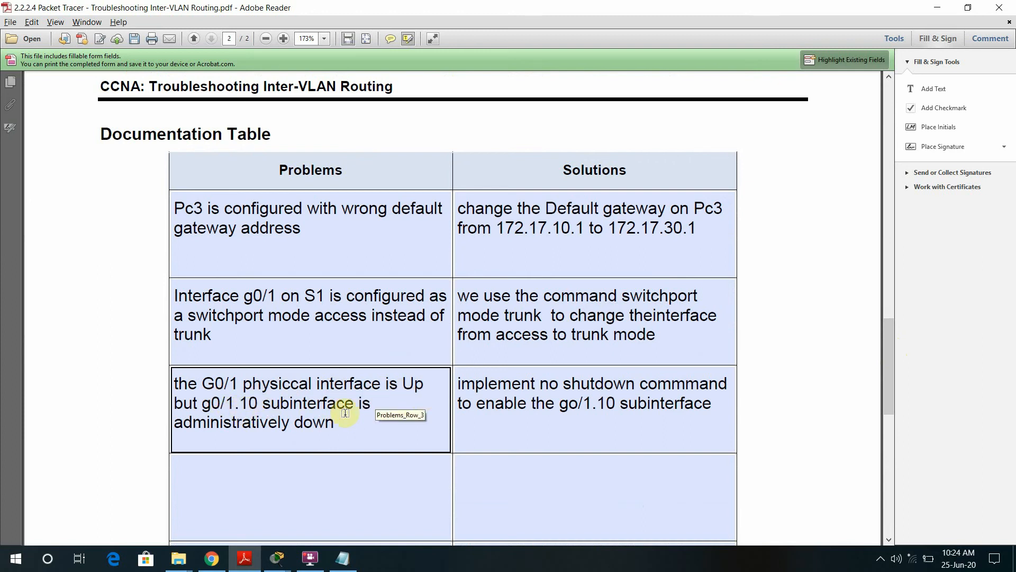
click(946, 10)
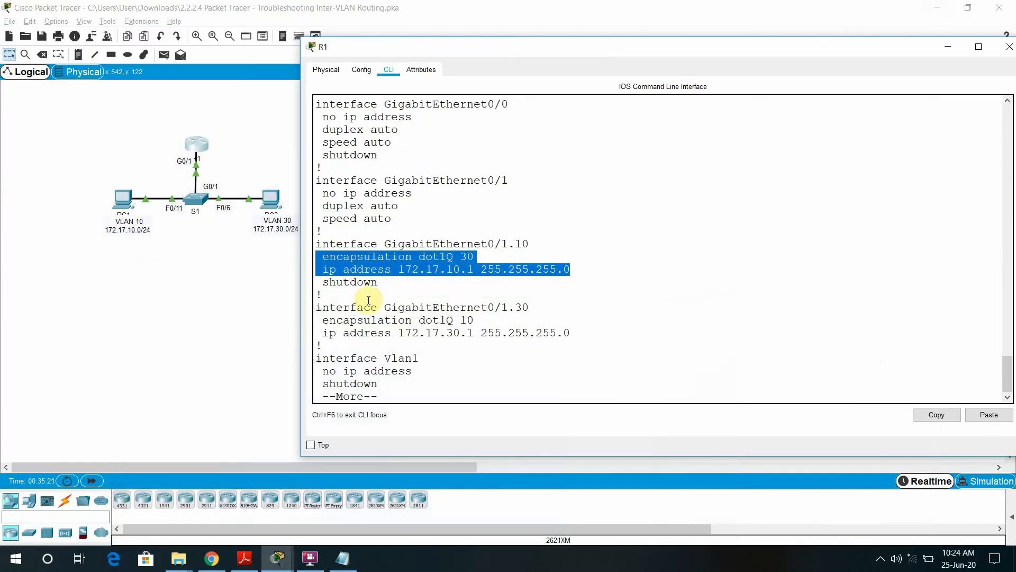
Review the shutdown line of R1's GigabitEthernet0/1.10 section and copy its "interface GigabitEthernet0/1.10" line
drag(377, 284, 341, 271)
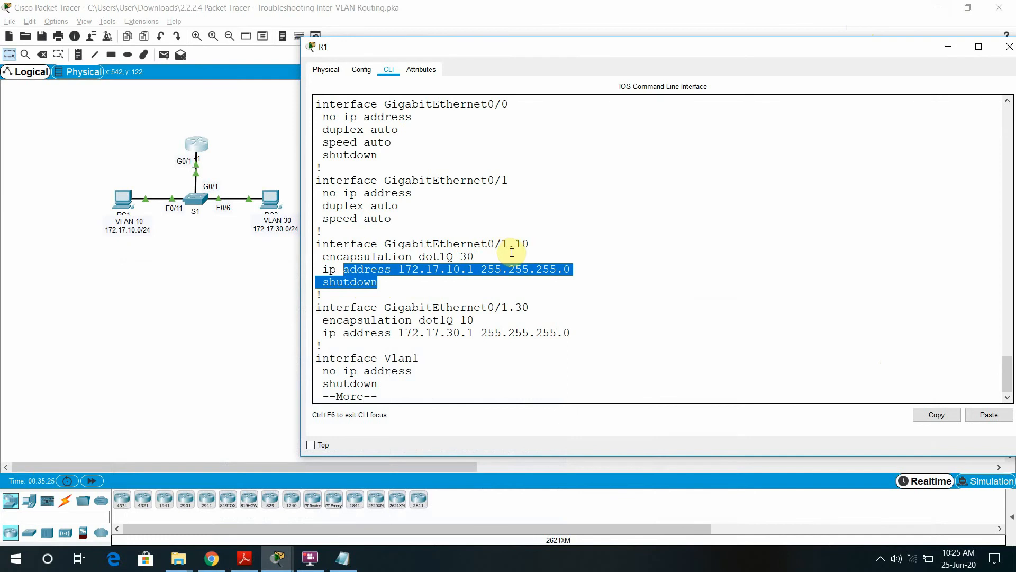
drag(545, 238, 312, 244)
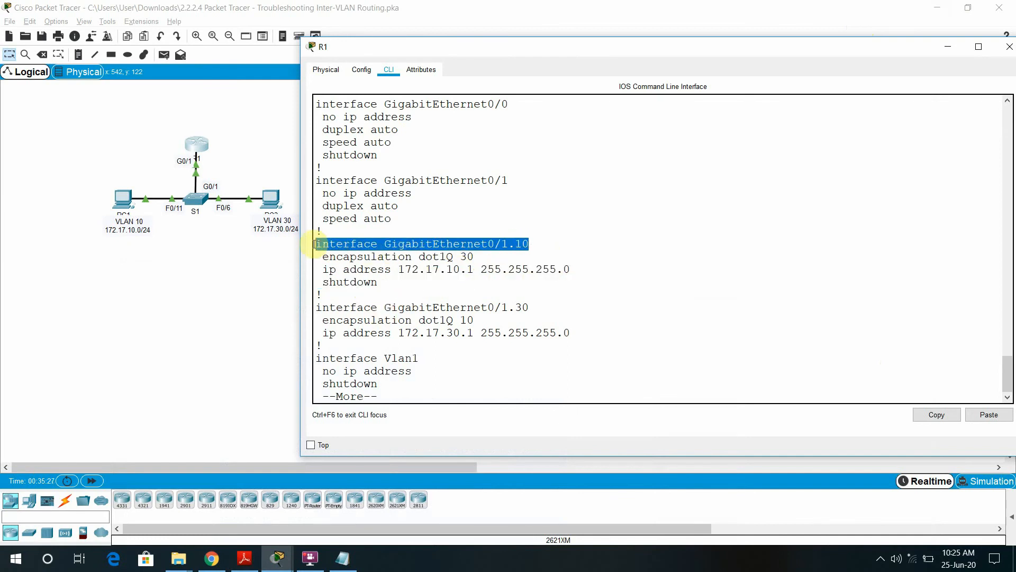
click(933, 417)
click(642, 340)
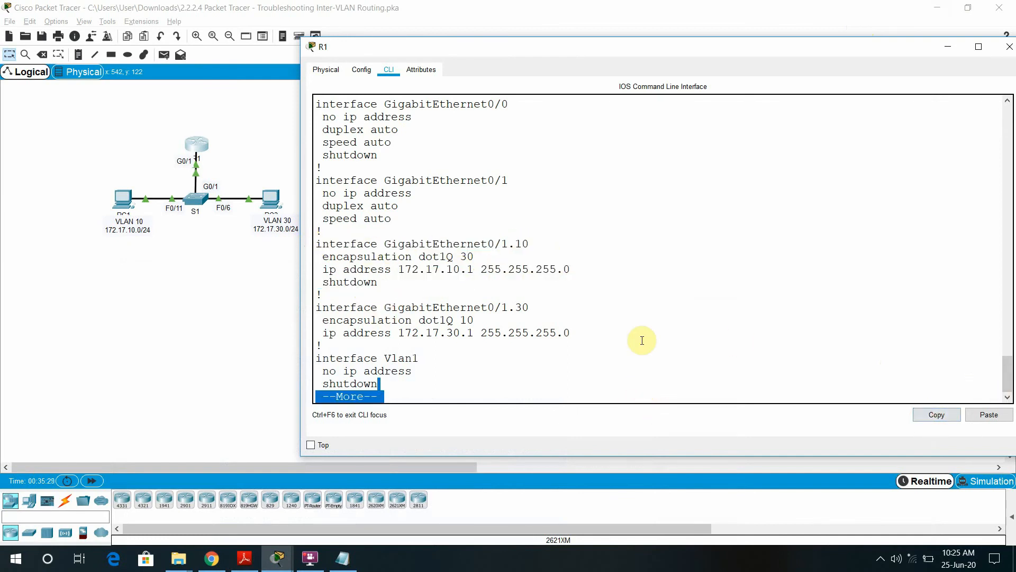
Page through the rest of R1's running configuration and enter global configuration mode with configure terminal
key(Return)
key(Return)
key(Return)
key(Return)
key(Return)
key(Return)
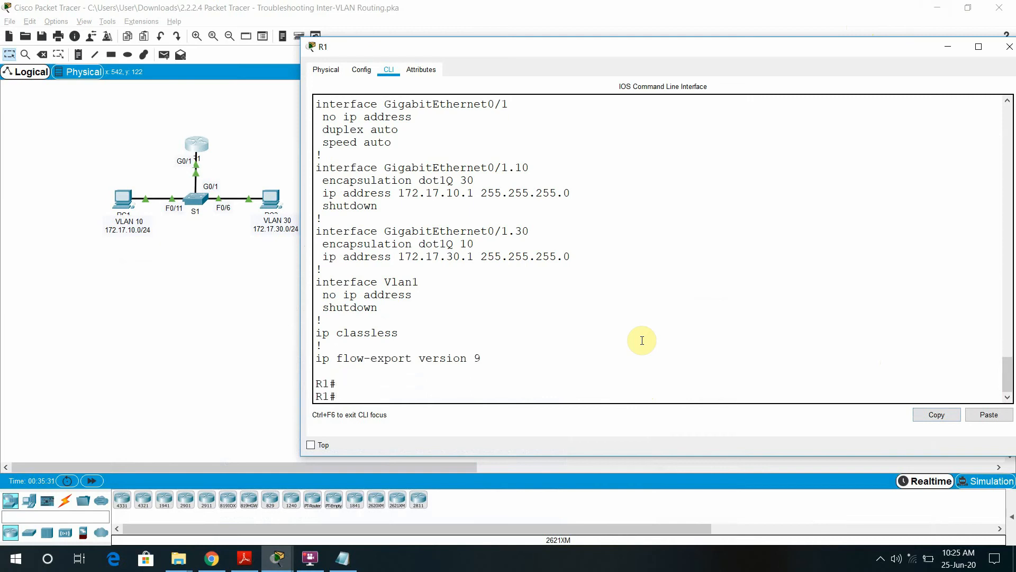
text(conf)
key(Tab)
text(ter)
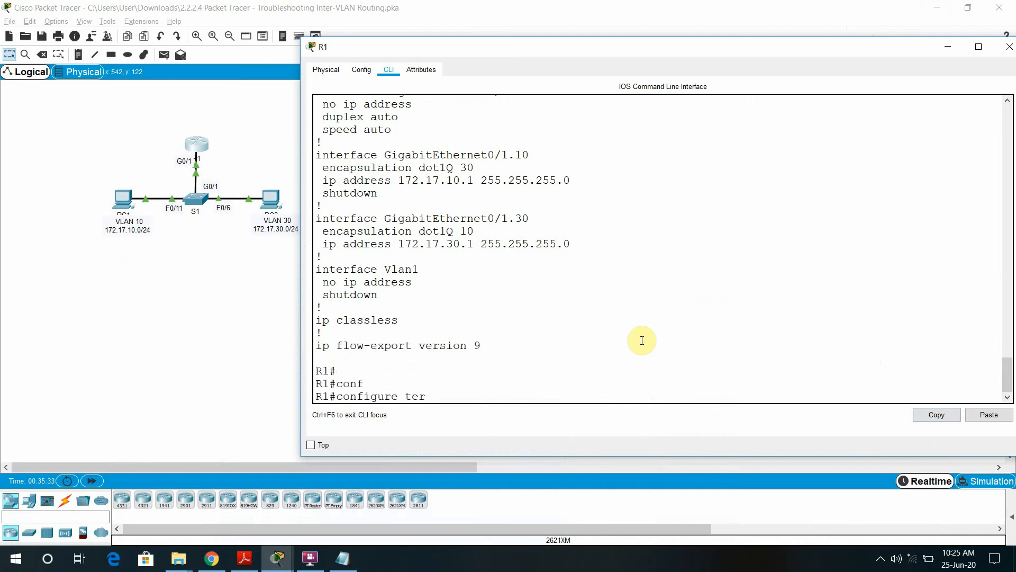
key(Tab)
key(Return)
Paste the copied interface GigabitEthernet0/1.10 command on R1 and enable the subinterface with no shutdown
click(984, 416)
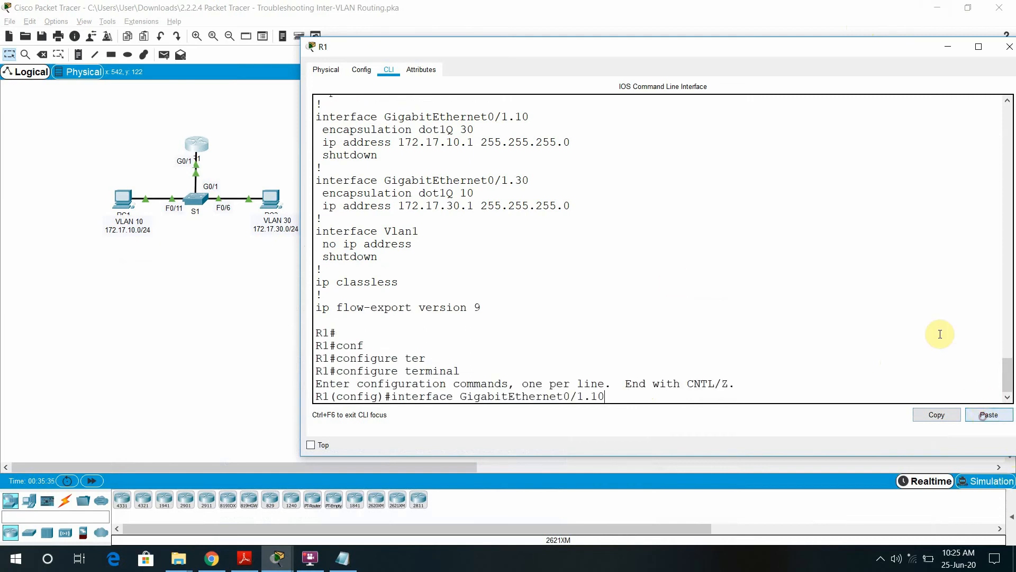
key(Return)
text(no sh)
key(Tab)
key(Return)
key(Return)
key(Return)
key(Return)
key(Return)
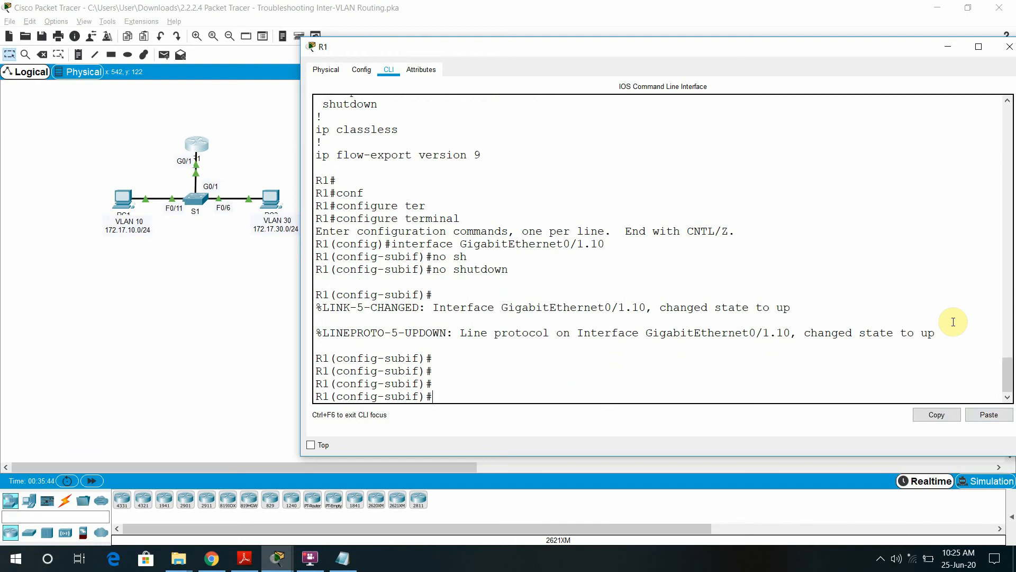
Review the encapsulation dot1Q line of the GigabitEthernet0/1.10 section in R1's running configuration output
drag(1008, 378, 1008, 363)
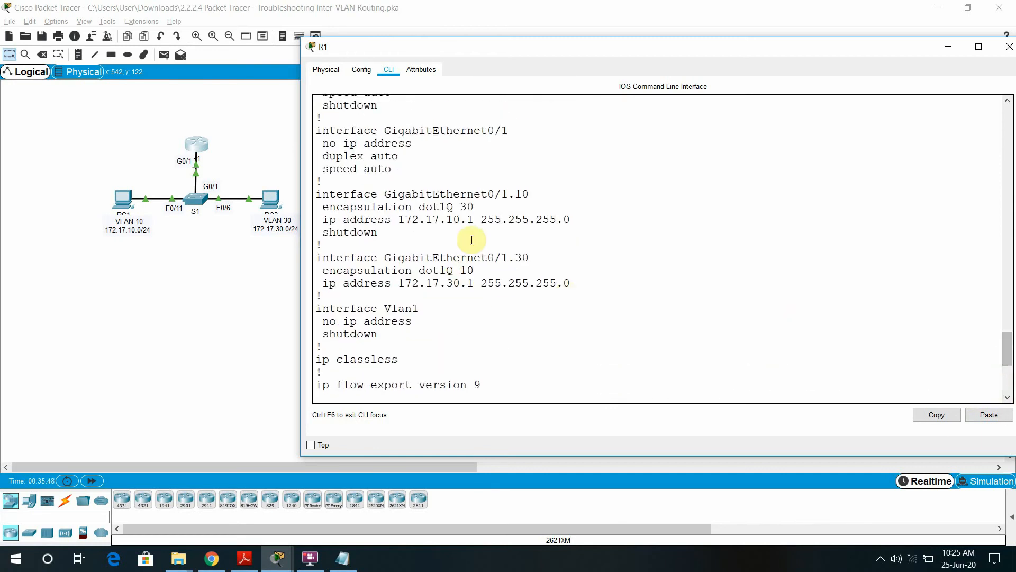
drag(417, 207, 473, 205)
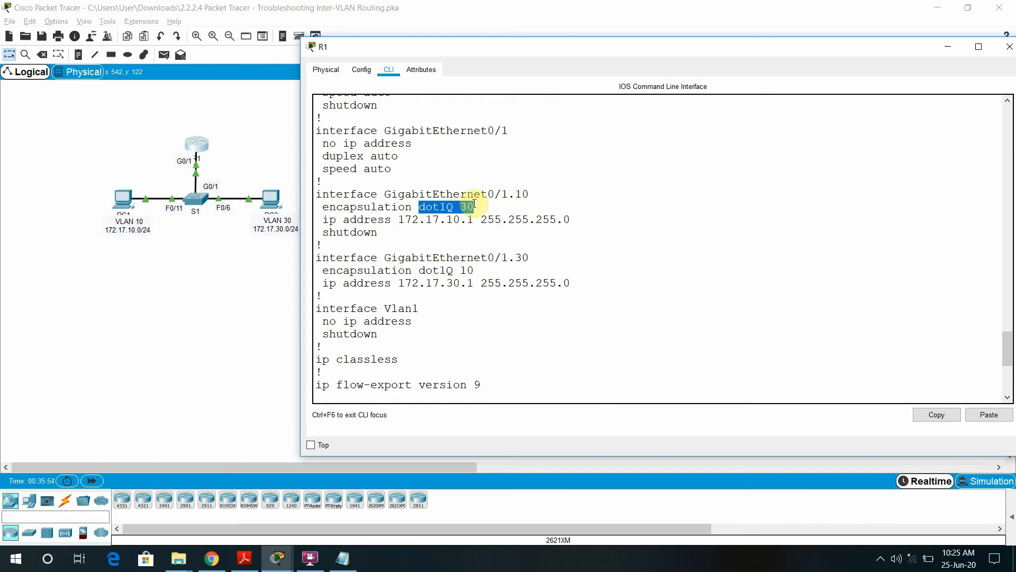
drag(1009, 348, 1009, 352)
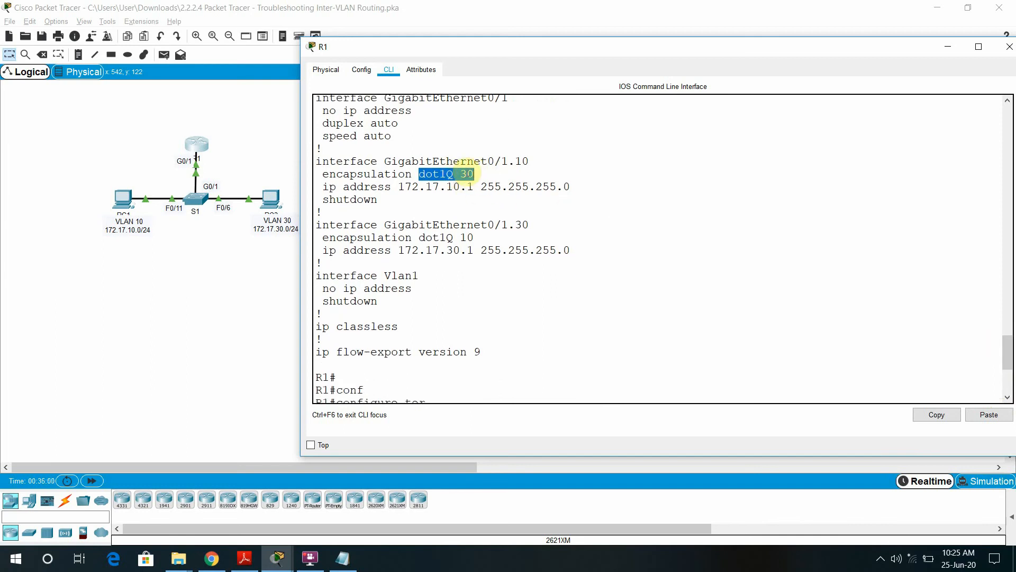
drag(1005, 354, 1011, 394)
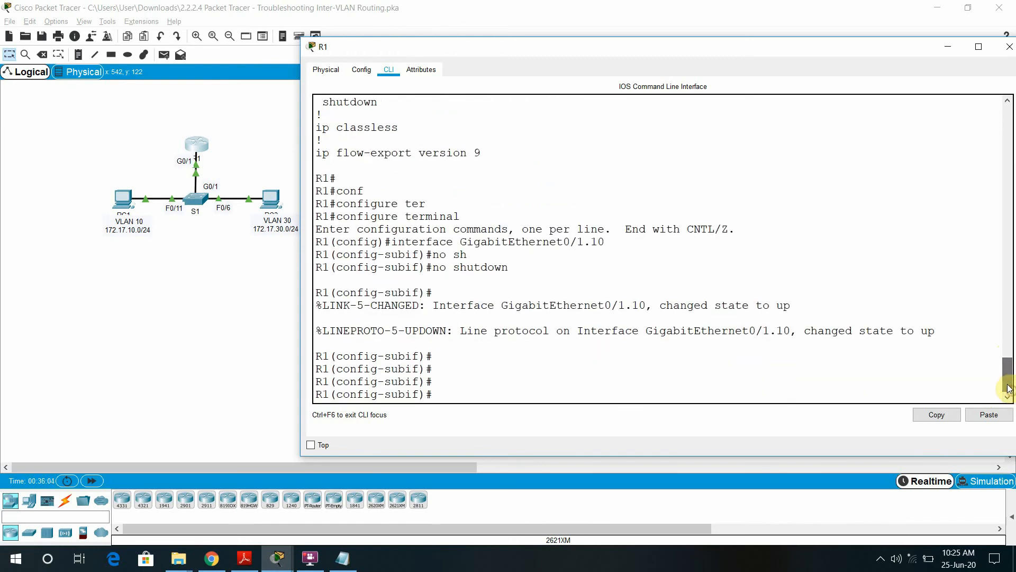
Remove the VLAN encapsulation from R1's GigabitEthernet0/1.10 subinterface with no encapsulation dot1Q
click(453, 391)
text(no encg)
key(BackSpace)
key(Tab)
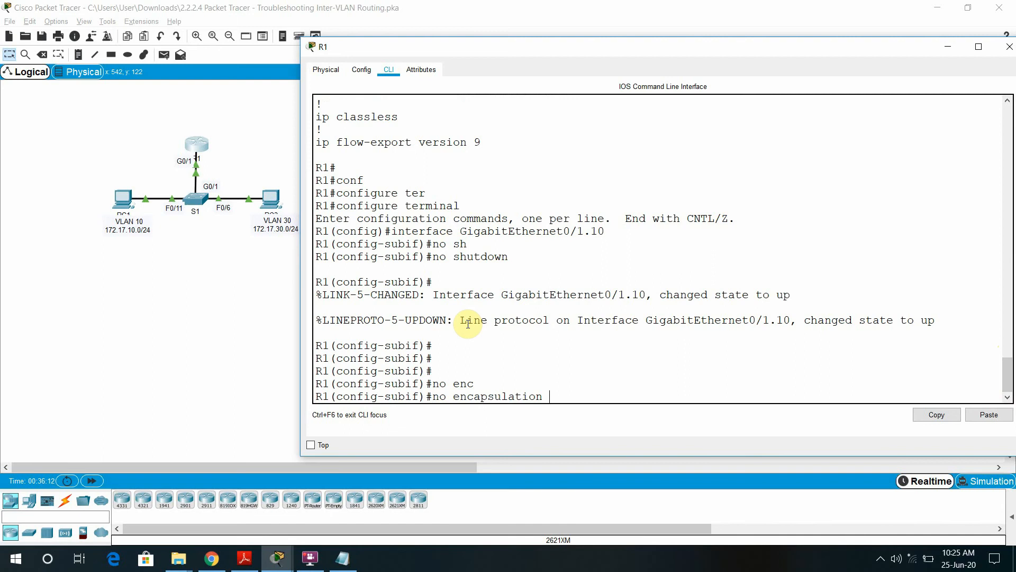
key(Return)
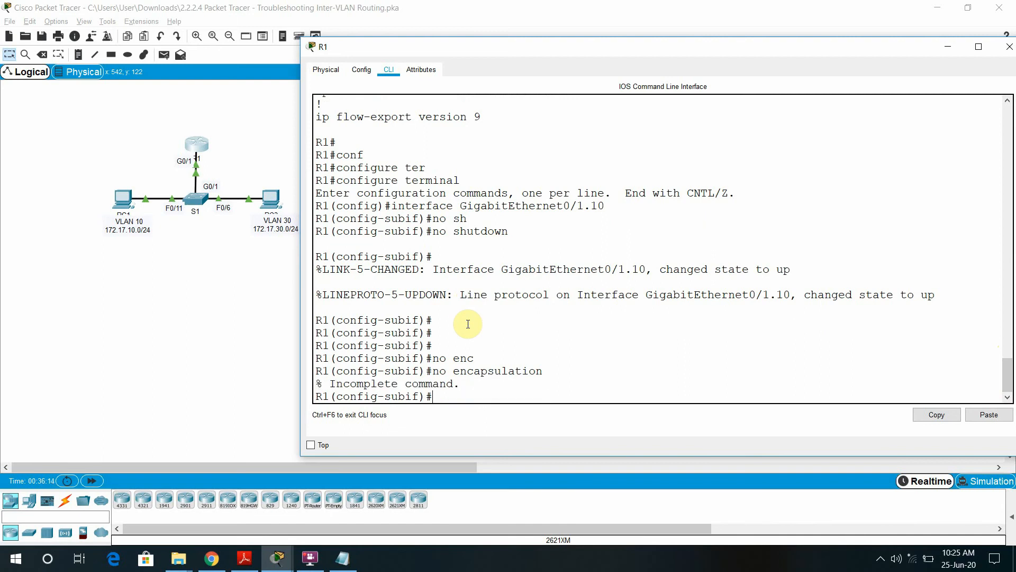
key(Up)
text(do)
key(Tab)
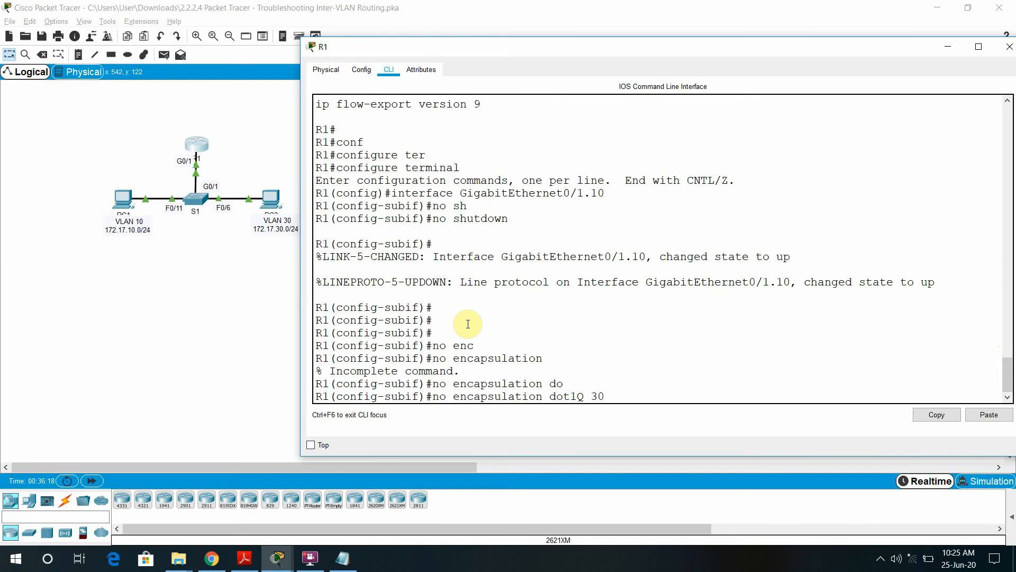
key(BackSpace)
key(BackSpace)
key(Return)
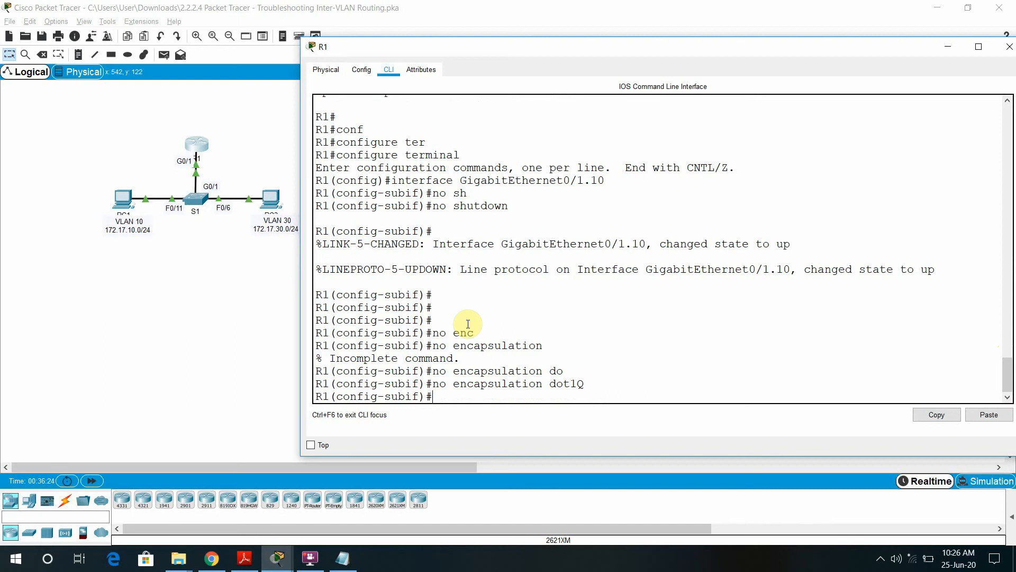
Try to assign VLAN 10 to R1's GigabitEthernet0/1.10 subinterface with encapsulation dot1Q 10
text(enca)
key(Tab)
text(do)
key(Tab)
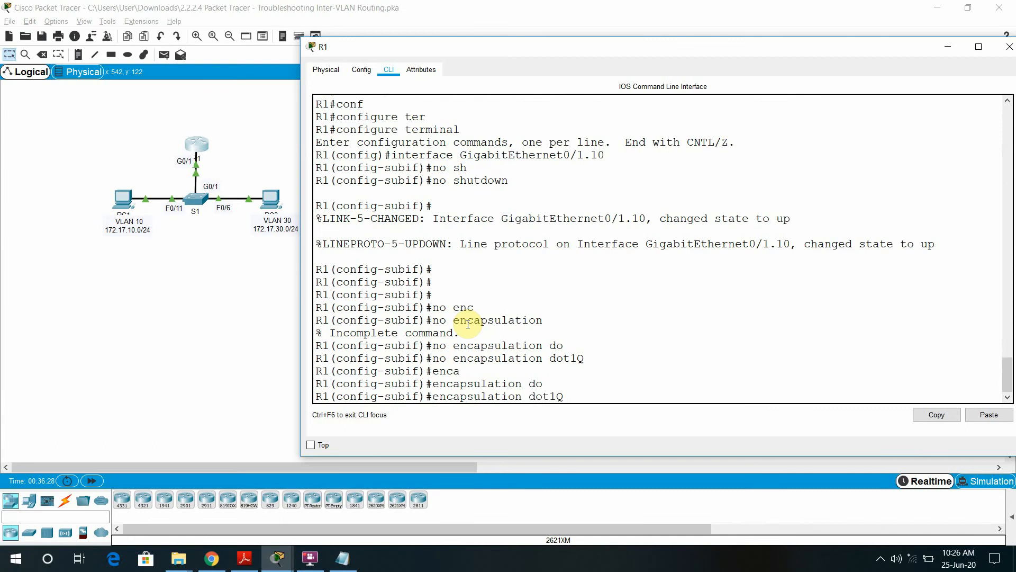
text(10)
key(Return)
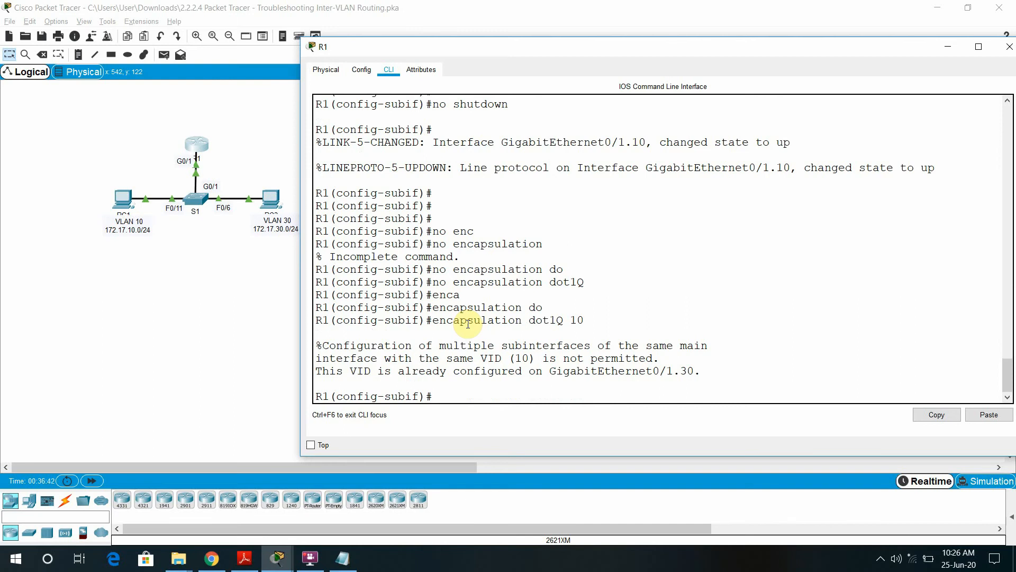
Exit the GigabitEthernet0/1.10 subinterface and enter interface GigabitEthernet0/1.30 by reusing the copied interface line with 30 as its ending
text(xit)
key(Return)
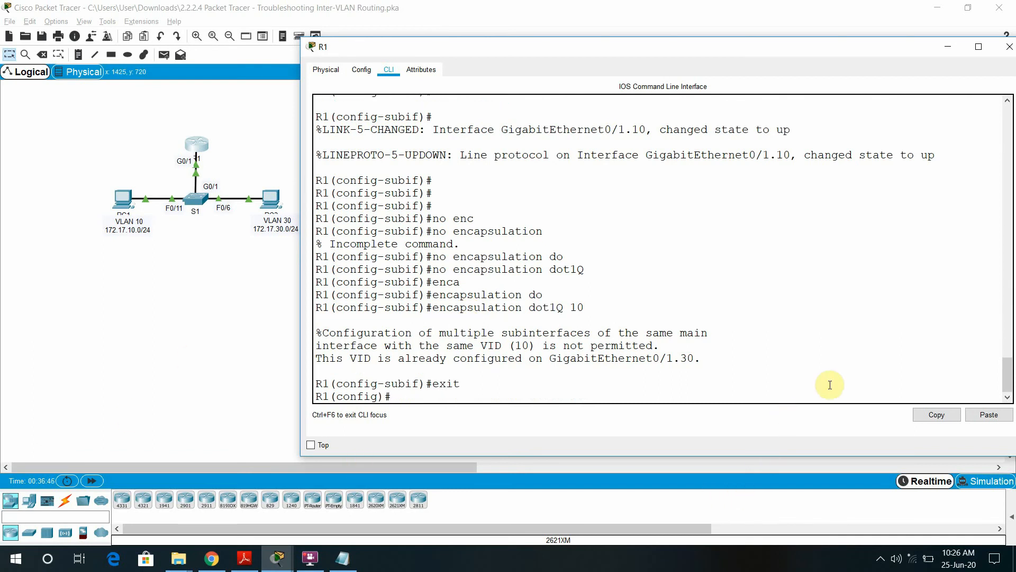
click(987, 414)
key(BackSpace)
key(BackSpace)
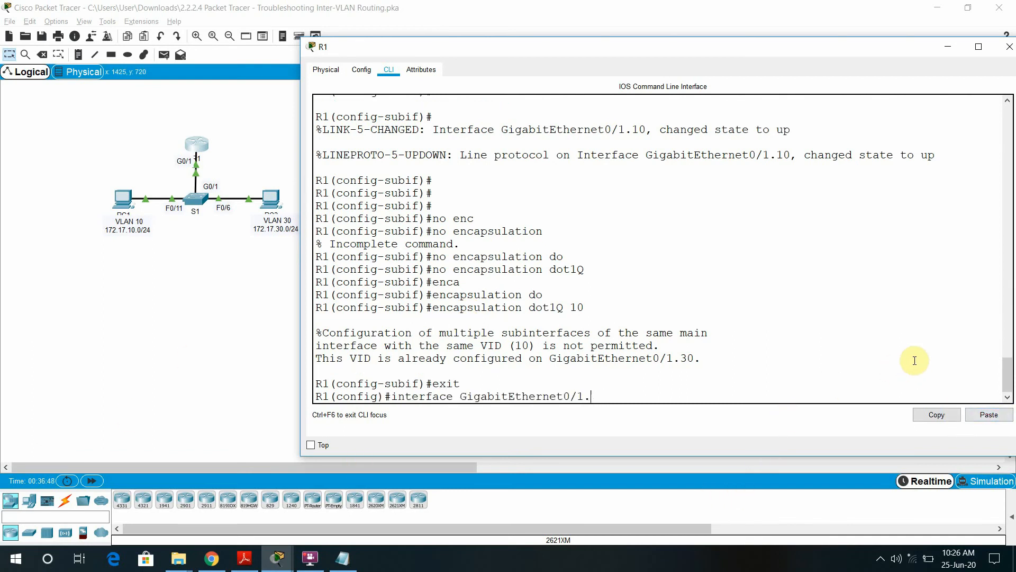
text(30)
key(Return)
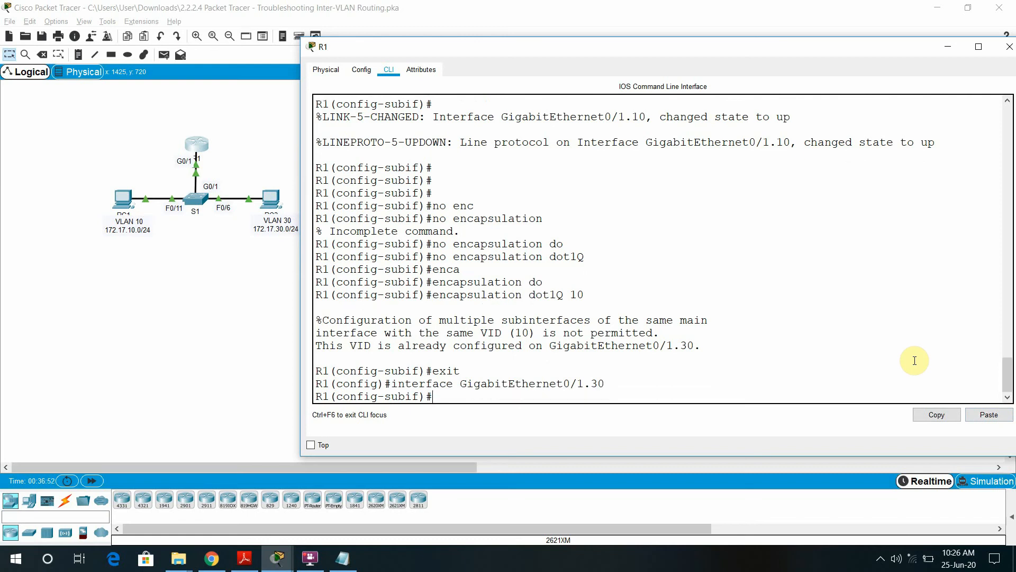
Remove the VLAN encapsulation from R1's GigabitEthernet0/1.30 subinterface with no encapsulation dot1Q
key(Up)
key(Up)
key(Up)
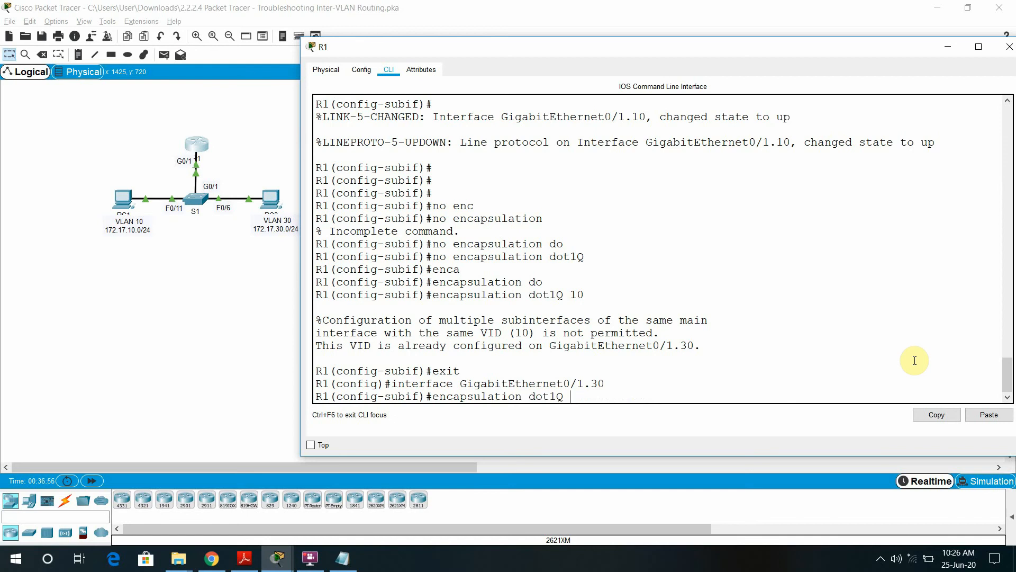
key(BackSpace)
key(BackSpace)
key(BackSpace)
key(BackSpace)
key(BackSpace)
key(BackSpace)
key(BackSpace)
key(BackSpace)
key(BackSpace)
key(BackSpace)
key(BackSpace)
key(BackSpace)
key(BackSpace)
key(BackSpace)
key(BackSpace)
key(BackSpace)
key(BackSpace)
key(BackSpace)
key(BackSpace)
text(no enca)
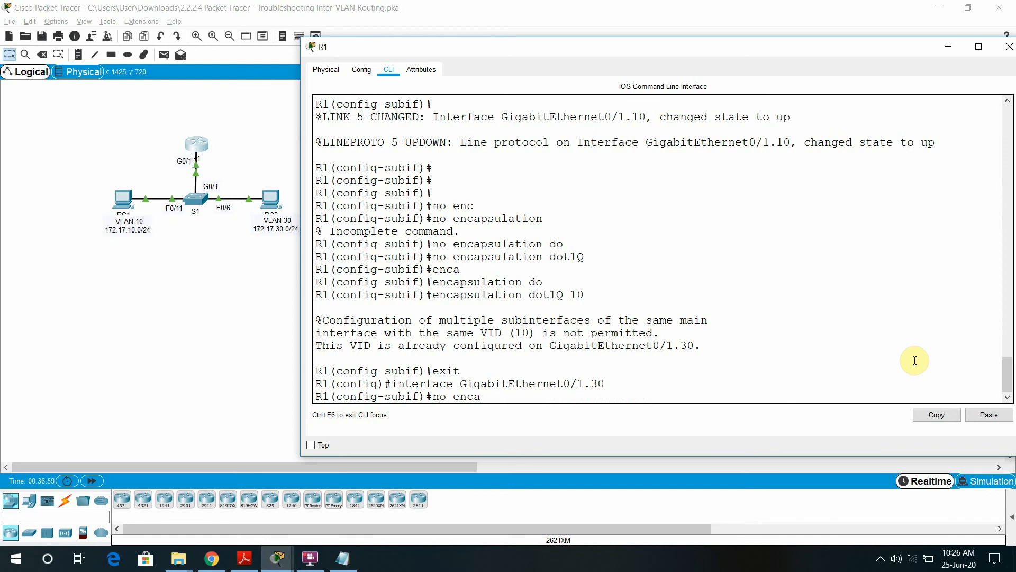
key(Tab)
text(o)
key(Tab)
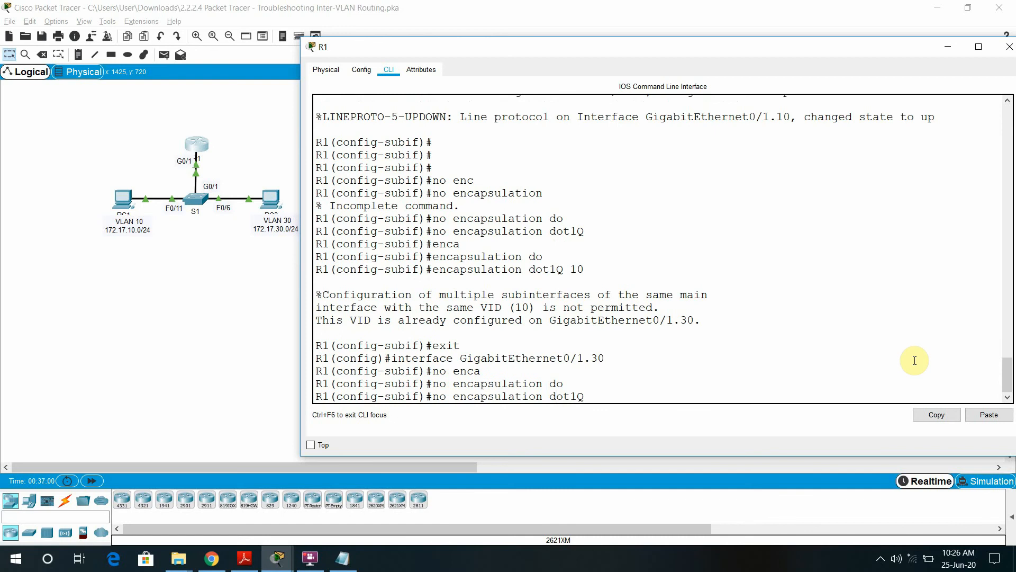
key(Return)
key(Return)
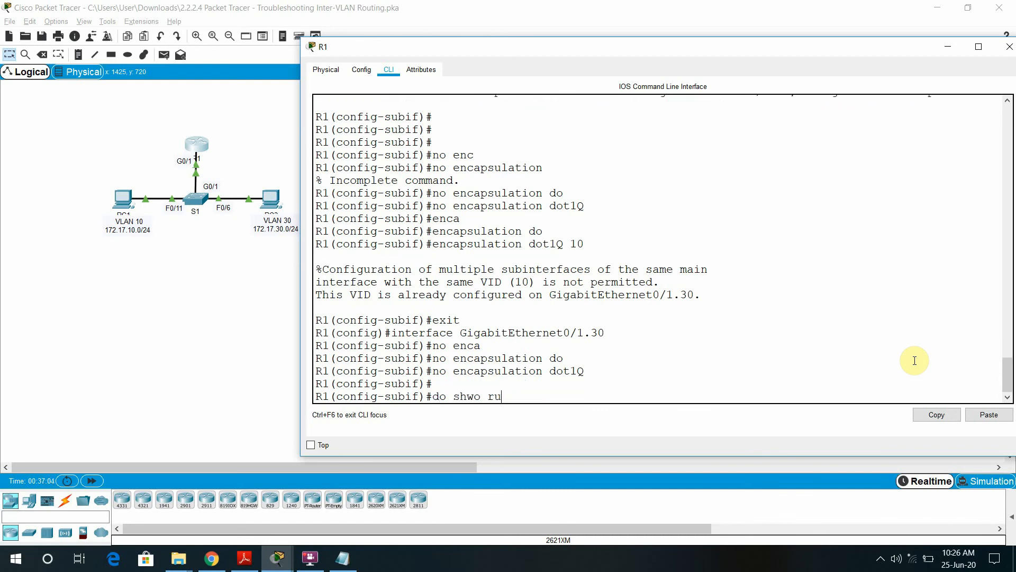
Display R1's running configuration from subinterface mode with do show run and page to the interface sections
text(do show run)
key(Return)
key(space)
key(space)
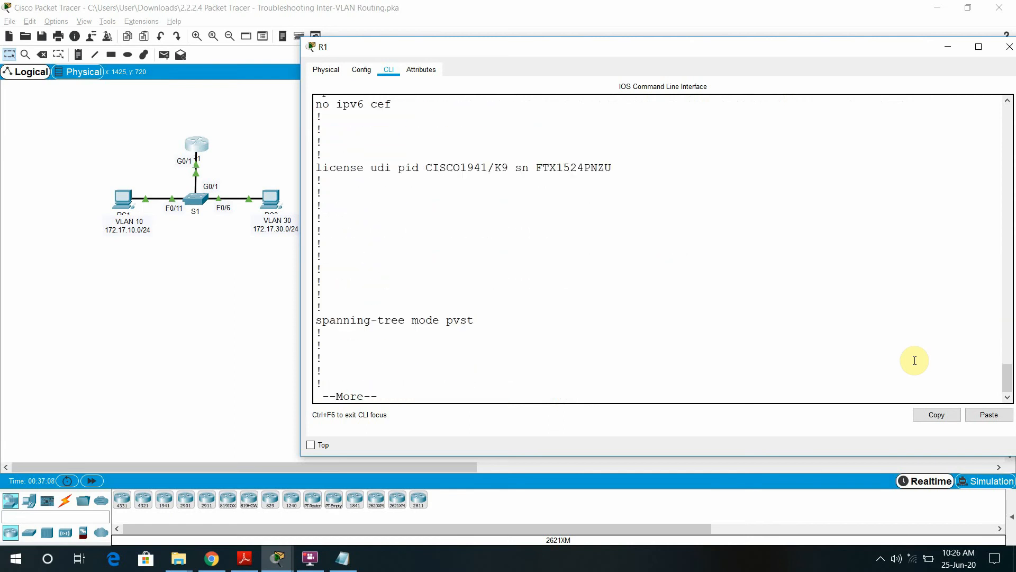
key(Return)
key(Return)
key(Return)
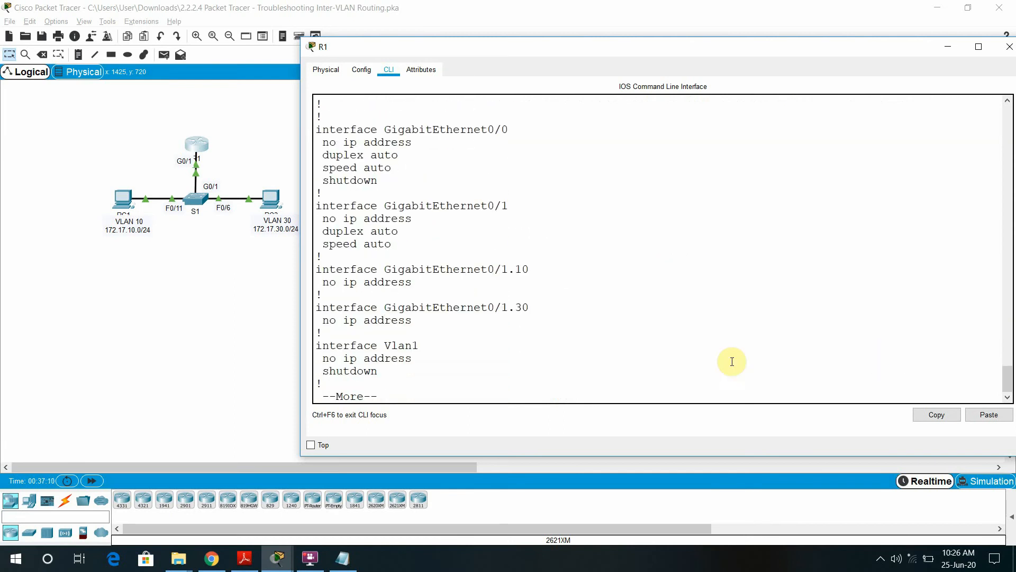
Examine the GigabitEthernet0/1.10 and GigabitEthernet0/1.30 sections of the running configuration, and quit the listing
drag(528, 268, 309, 269)
drag(407, 282, 317, 267)
drag(439, 324, 316, 307)
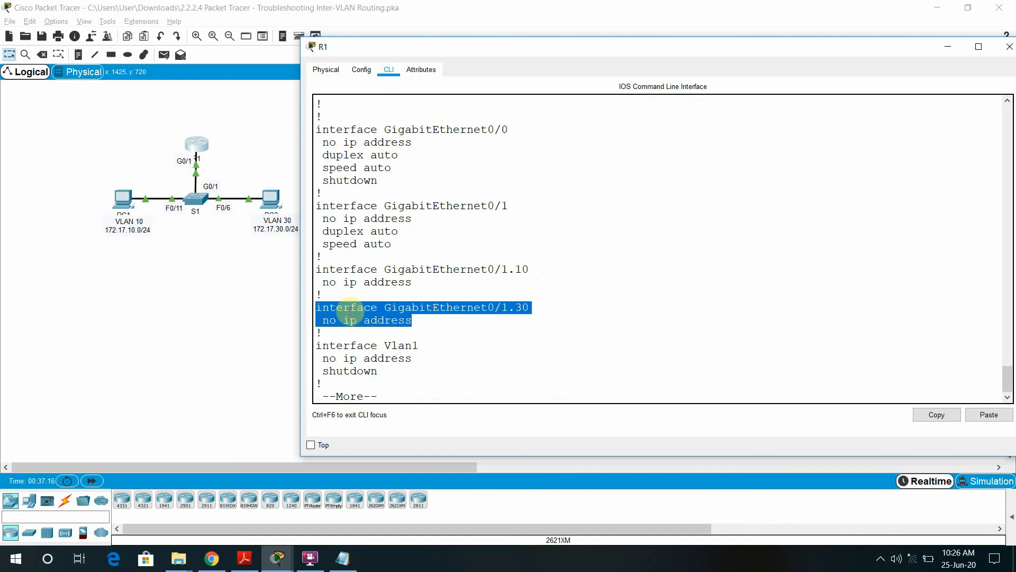
drag(527, 269, 317, 268)
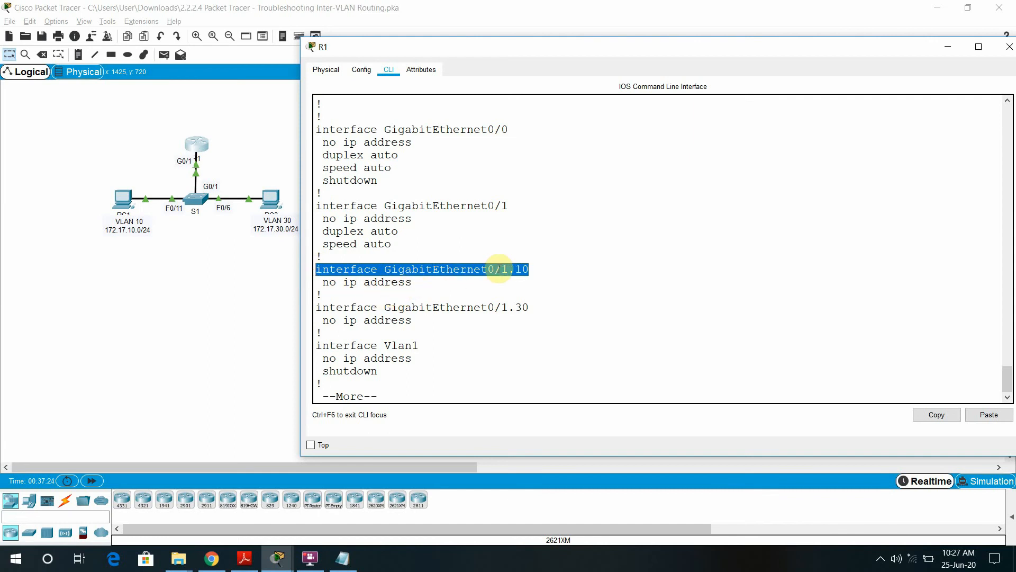
drag(535, 307, 311, 310)
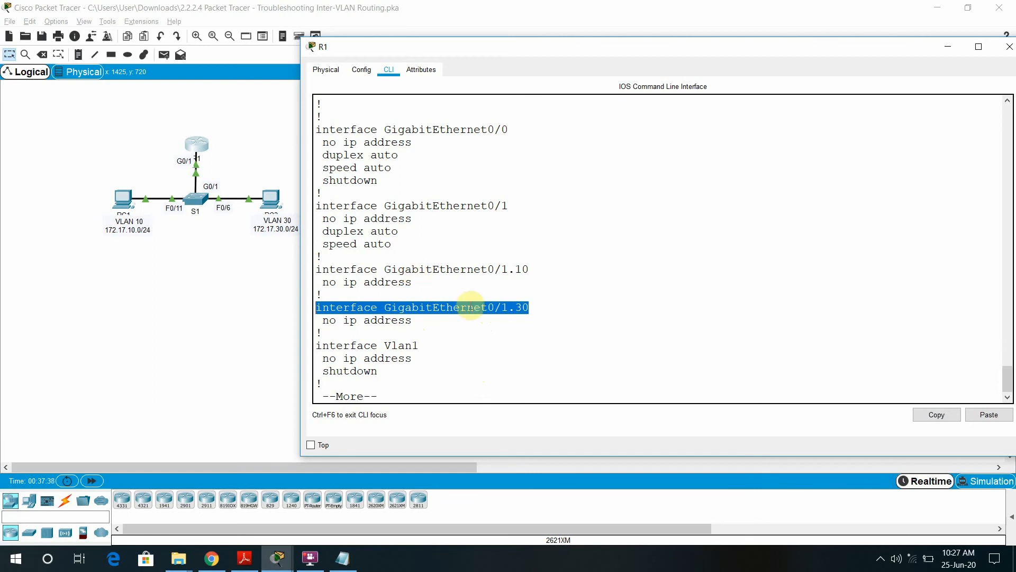
click(474, 307)
key(Return)
key(Return)
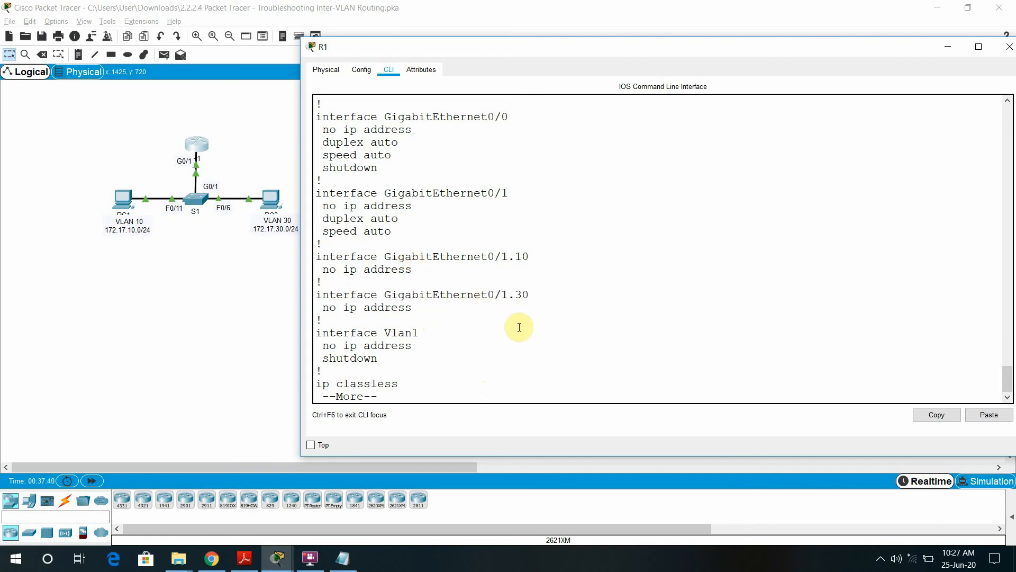
key(q)
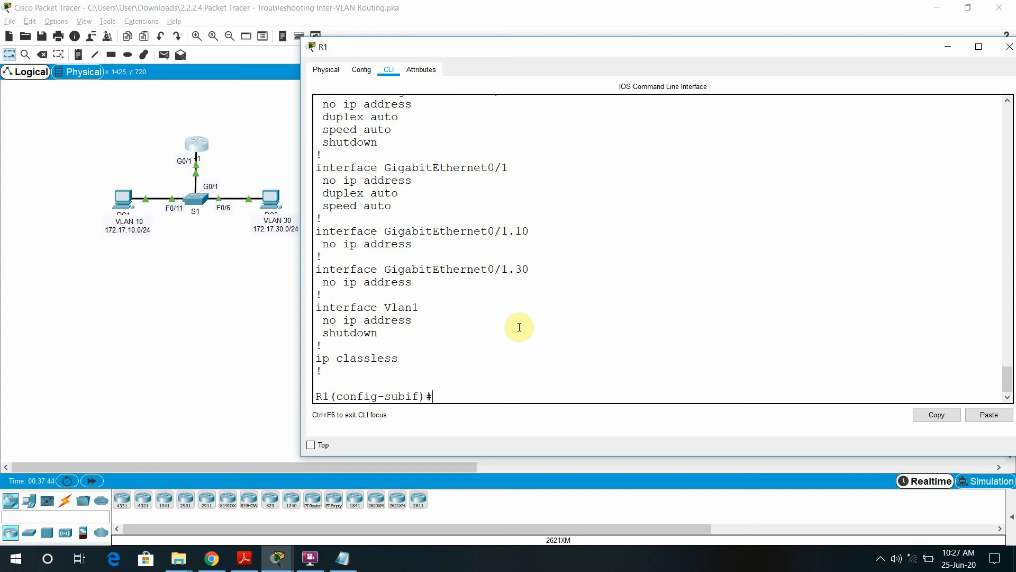
Copy the "interface GigabitEthernet0/1.10" line from R1's running configuration output
drag(533, 270, 318, 269)
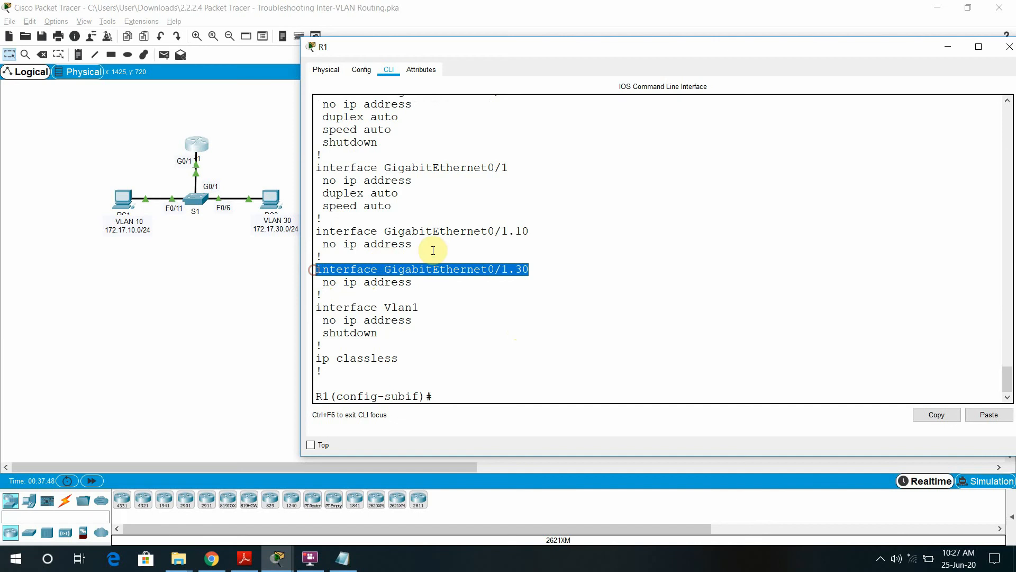
drag(532, 231, 310, 229)
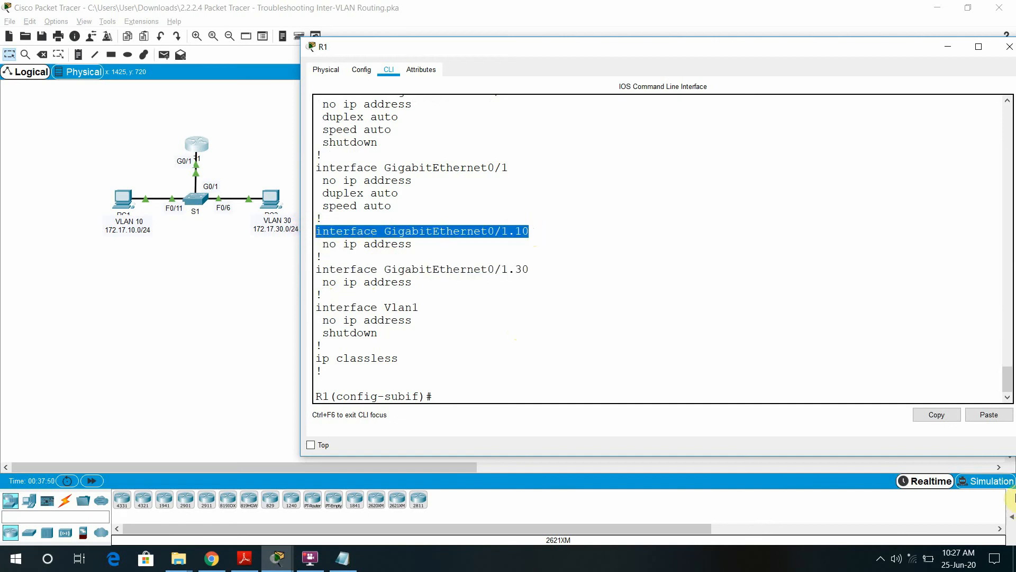
click(953, 413)
Assign VLAN 30 to R1's GigabitEthernet0/1.30 subinterface with encapsulation dot1Q 30
click(452, 398)
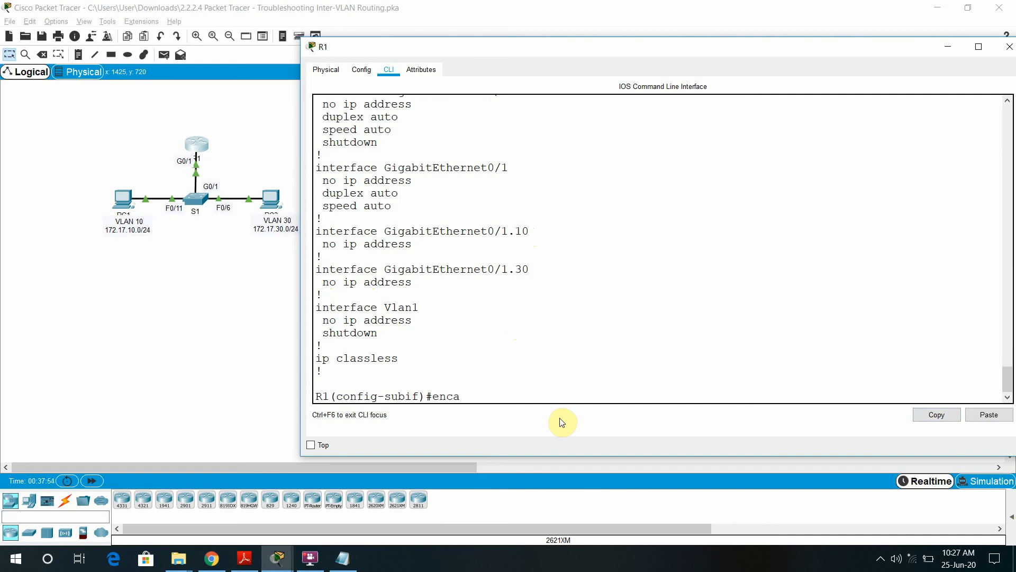
text(enca)
key(Tab)
text(do)
key(Tab)
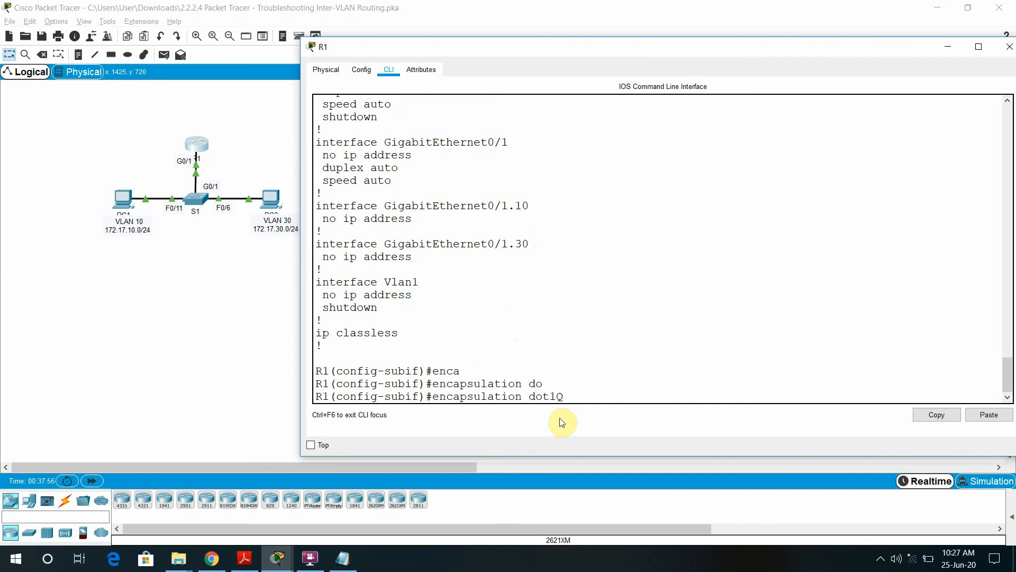
text(30)
key(Return)
Begin the ip address command on R1, switch to Adobe Reader and highlight 172.17.30.1 in the Addressing Table's G0/1.30 row
text(ip add)
key(Tab)
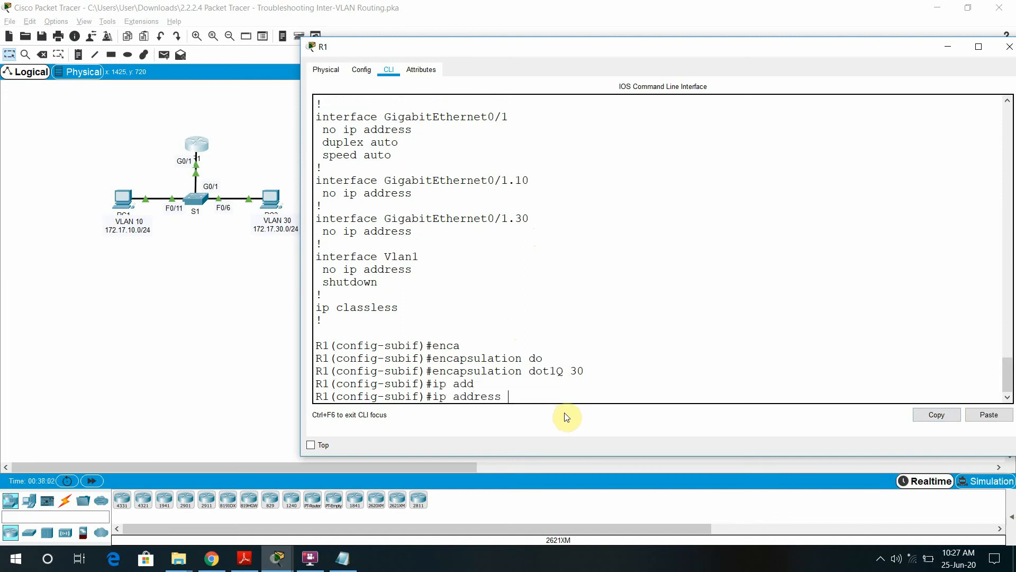
click(244, 558)
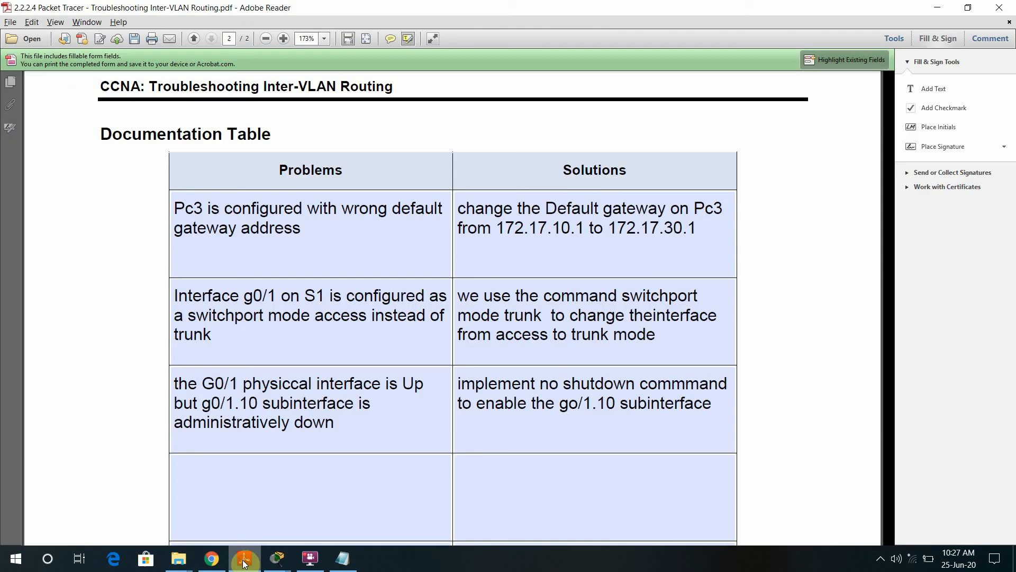
drag(891, 341, 889, 155)
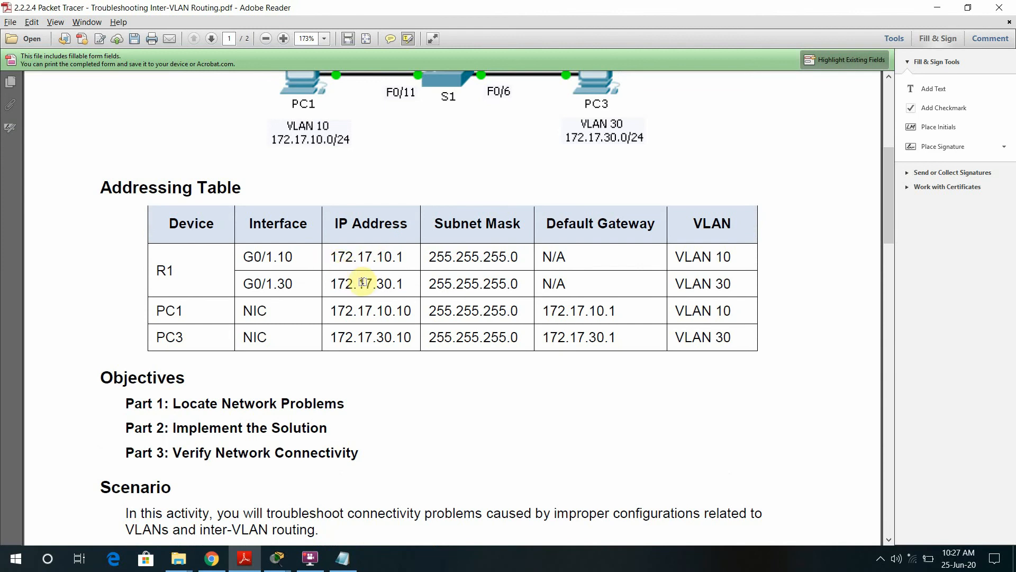
drag(330, 284, 406, 285)
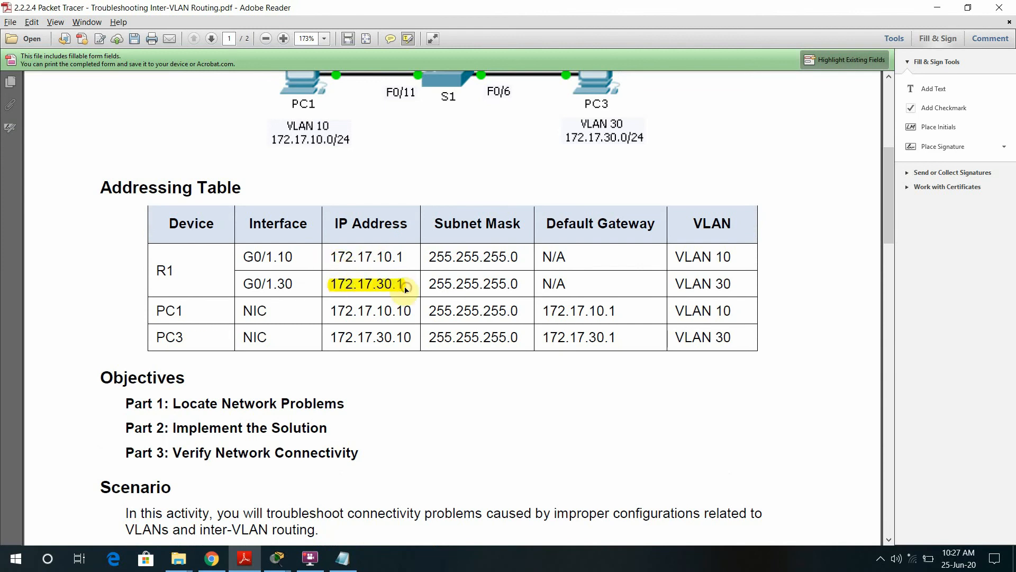
right_click(401, 285)
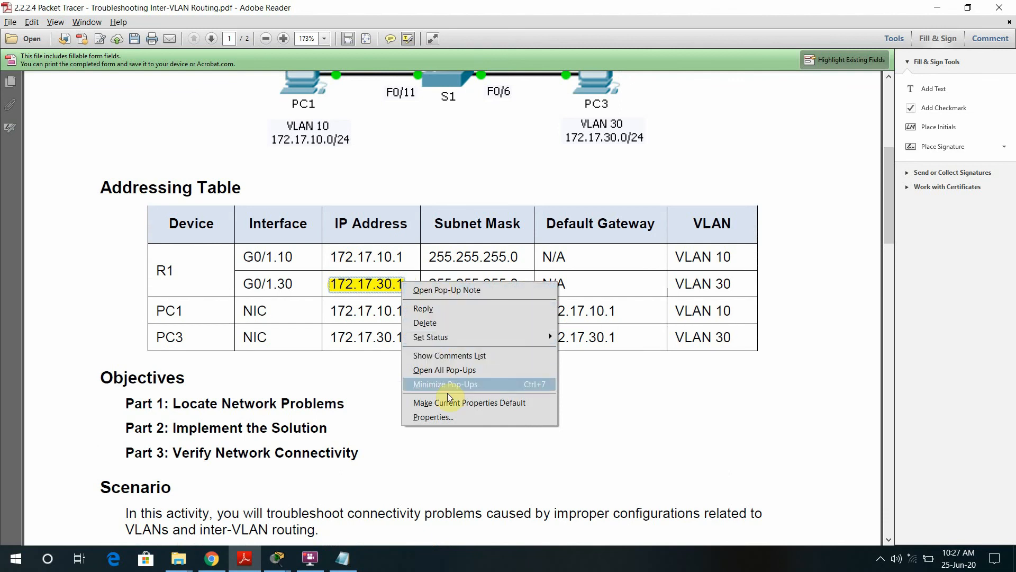
click(374, 295)
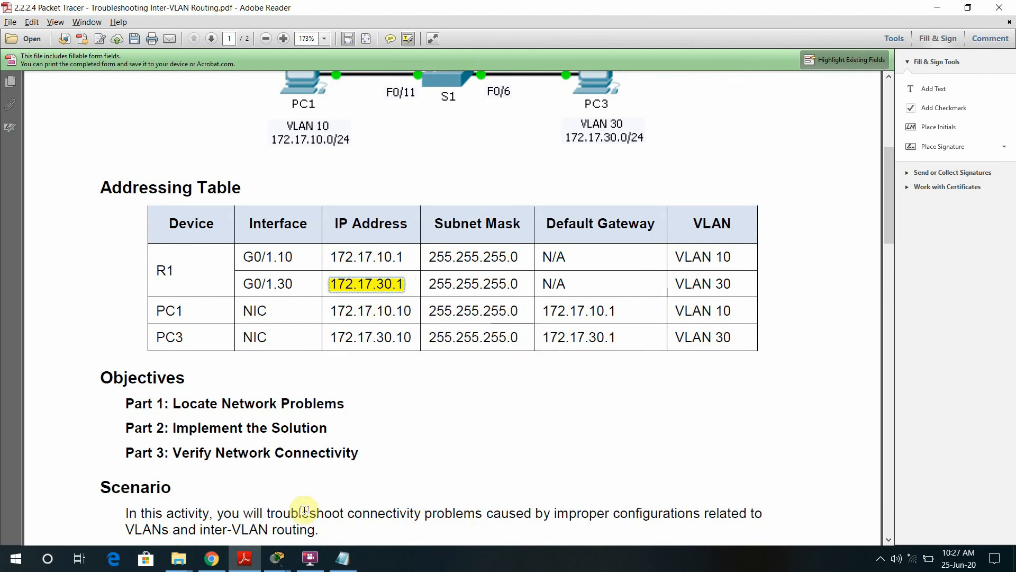
Copy 172.17.30.1 from the G0/1.30 row of the PT Activity window's Addressing Table, and minimize Adobe Reader
click(284, 561)
click(265, 532)
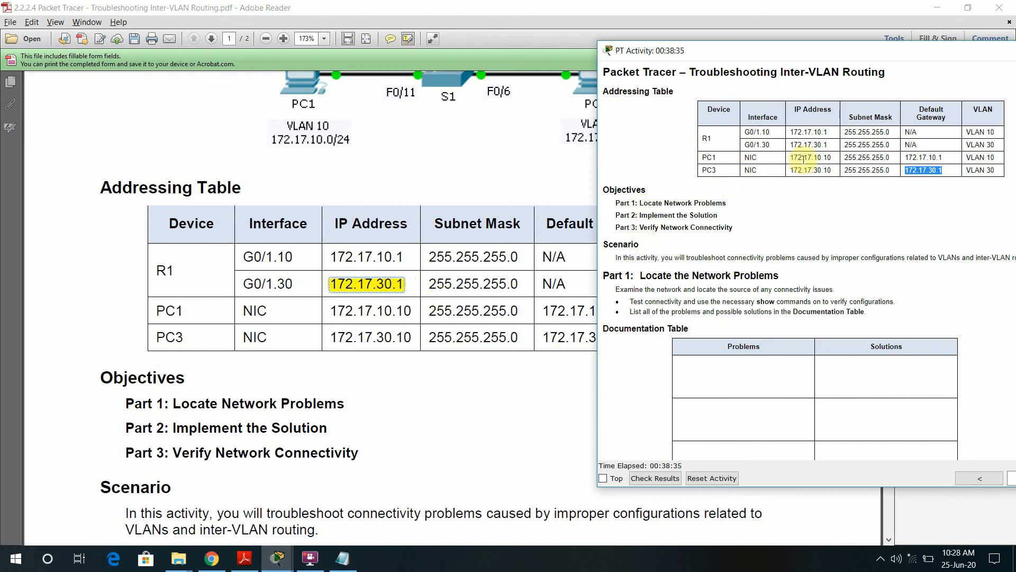
drag(790, 145, 823, 146)
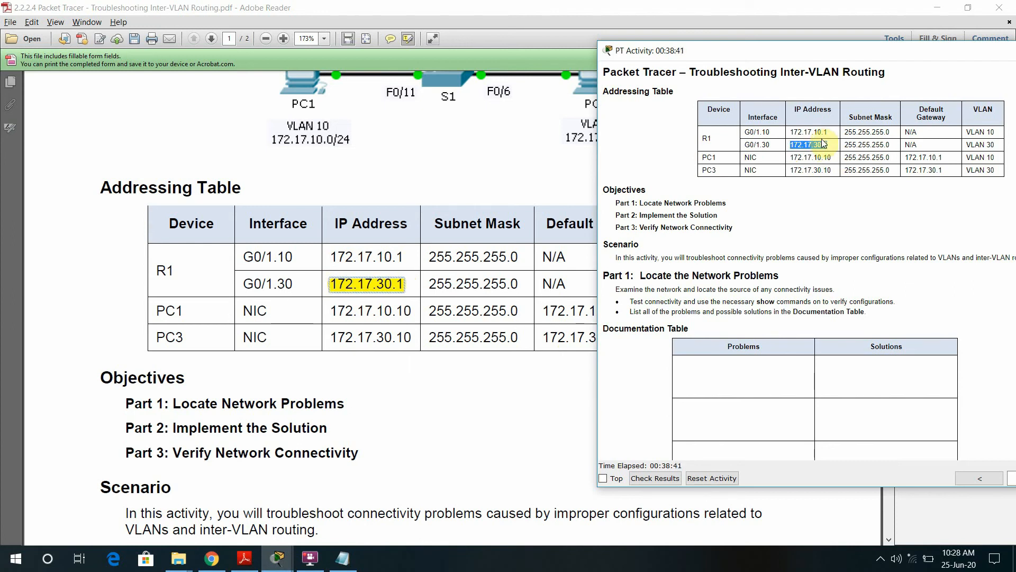
click(802, 17)
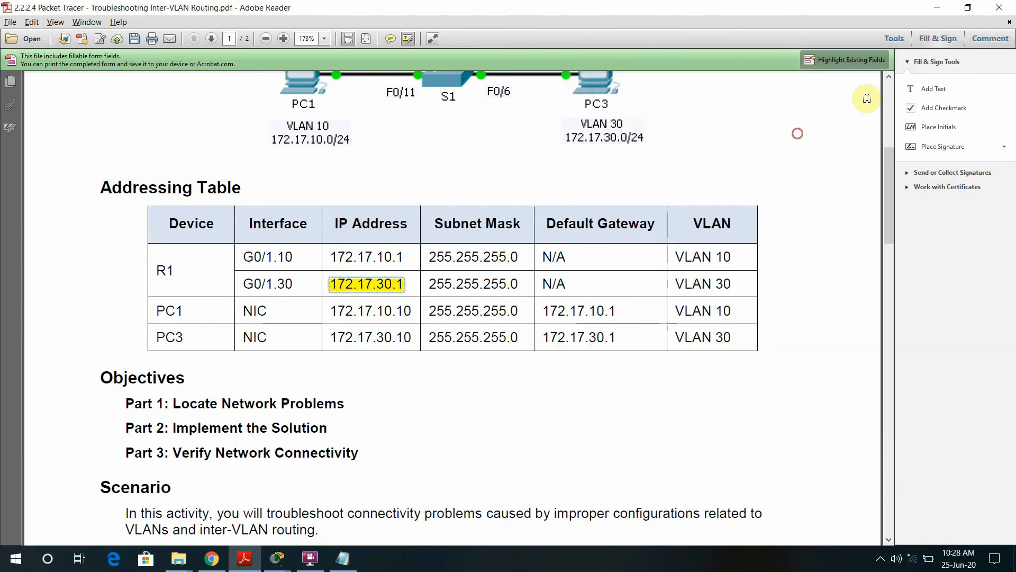
click(937, 7)
Assign IP address 172.17.30.1 with mask 255.255.255.0 to R1's GigabitEthernet0/1.30 subinterface, using the copied address
click(500, 392)
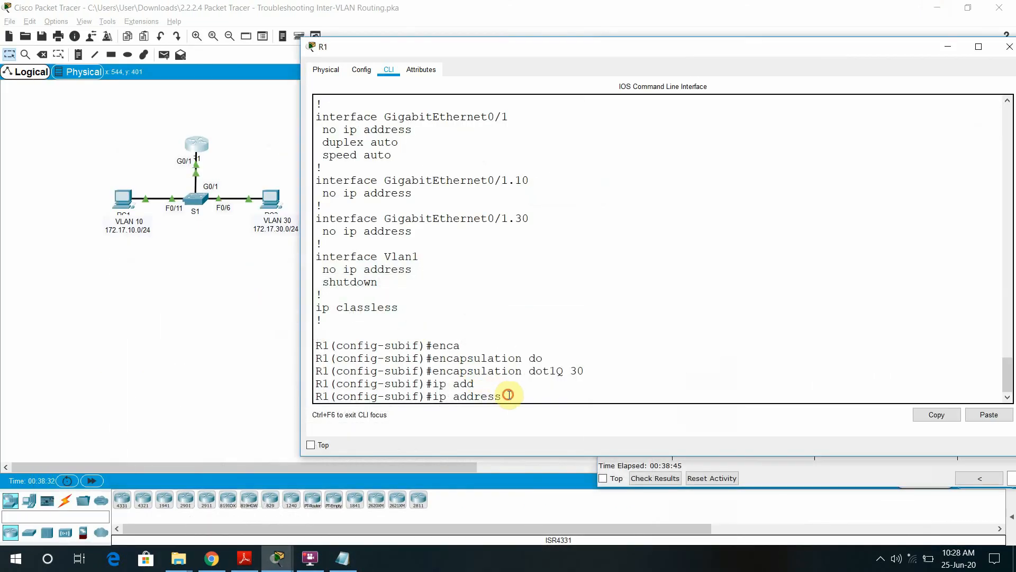
click(978, 416)
text(255.255.255.)
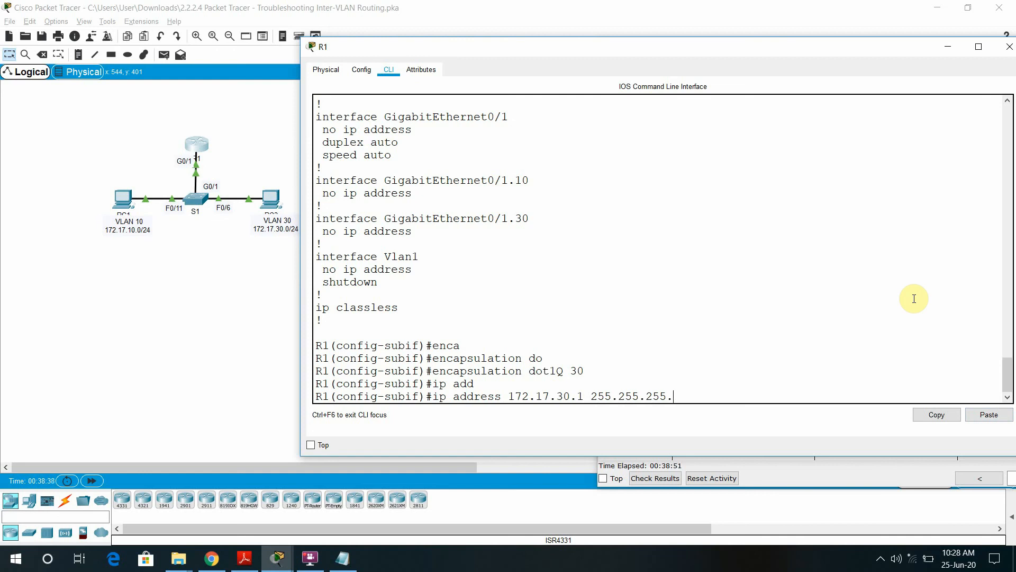
text(0)
key(Return)
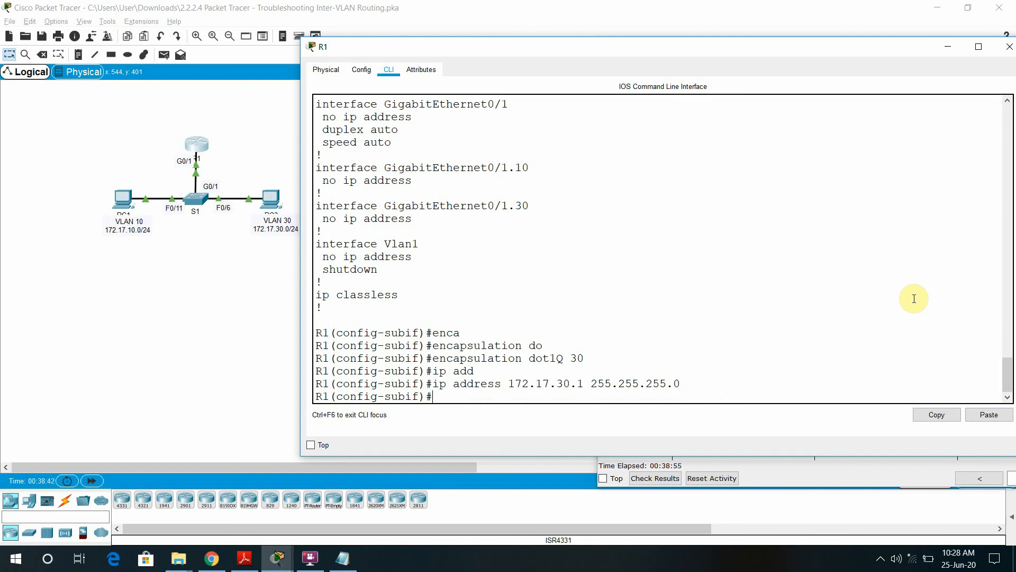
Enable the GigabitEthernet0/1.30 subinterface with no shutdown and exit to R1's global configuration mode
text(no sh)
key(Tab)
key(Return)
key(Return)
key(Return)
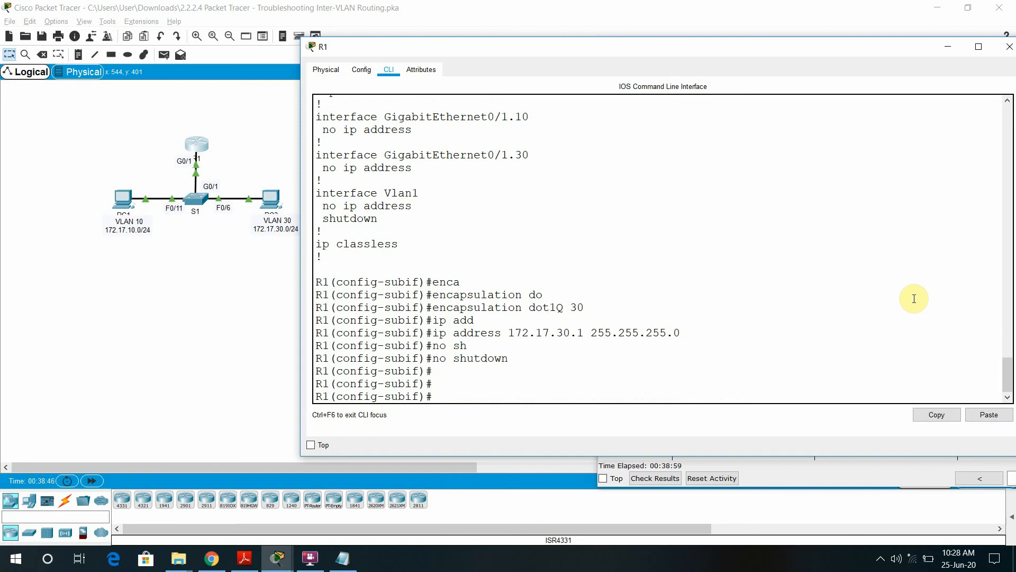
text(exit)
key(Return)
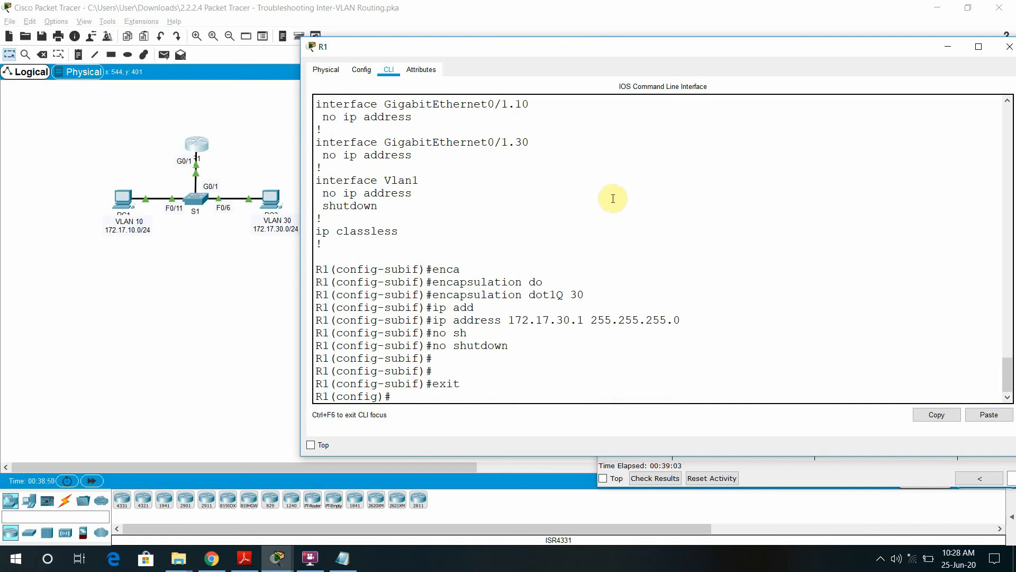
Enter configuration of R1's GigabitEthernet0/1.10 subinterface, reusing the interface line copied from the running configuration output
drag(528, 104, 313, 106)
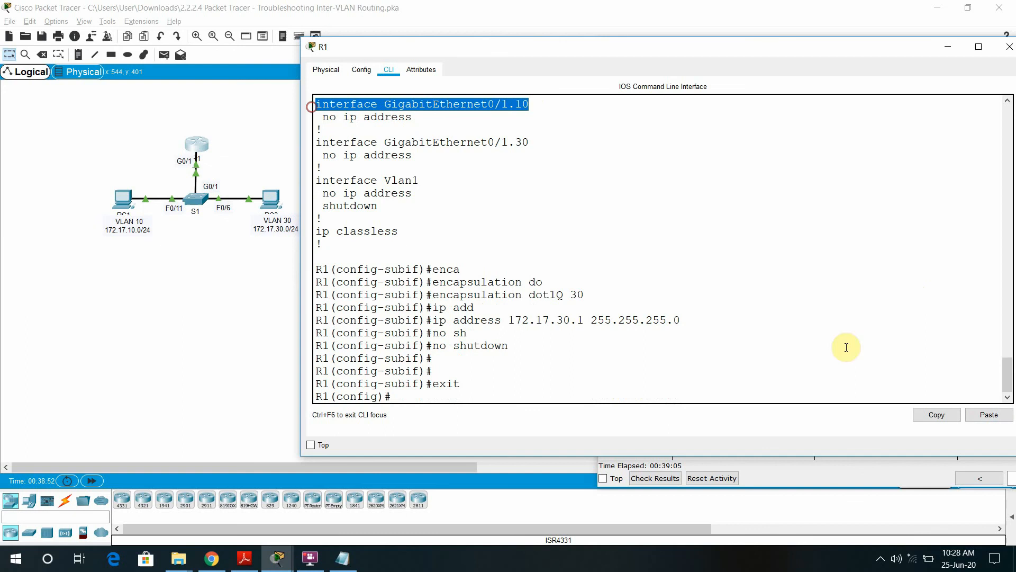
click(936, 414)
click(422, 396)
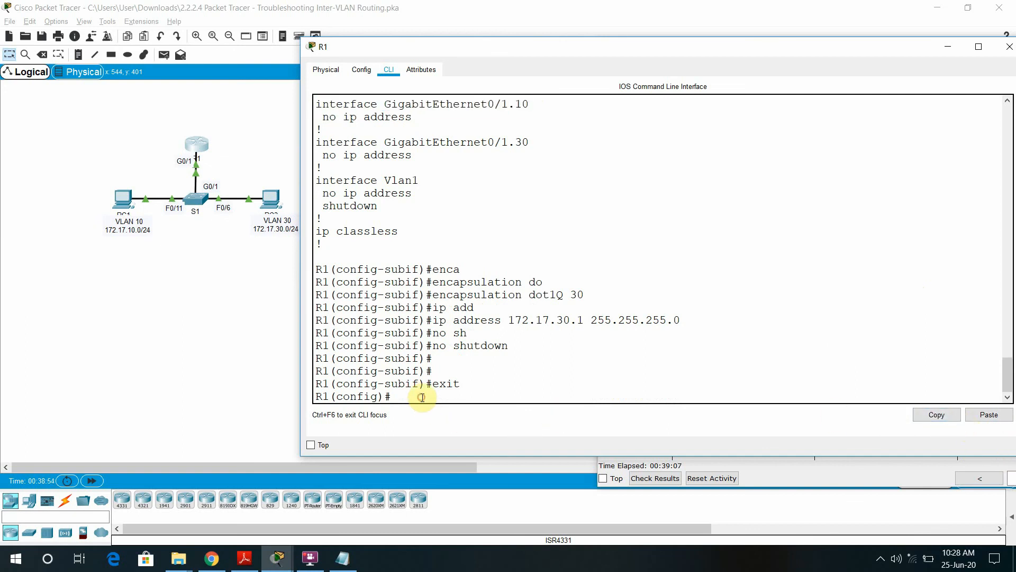
click(989, 415)
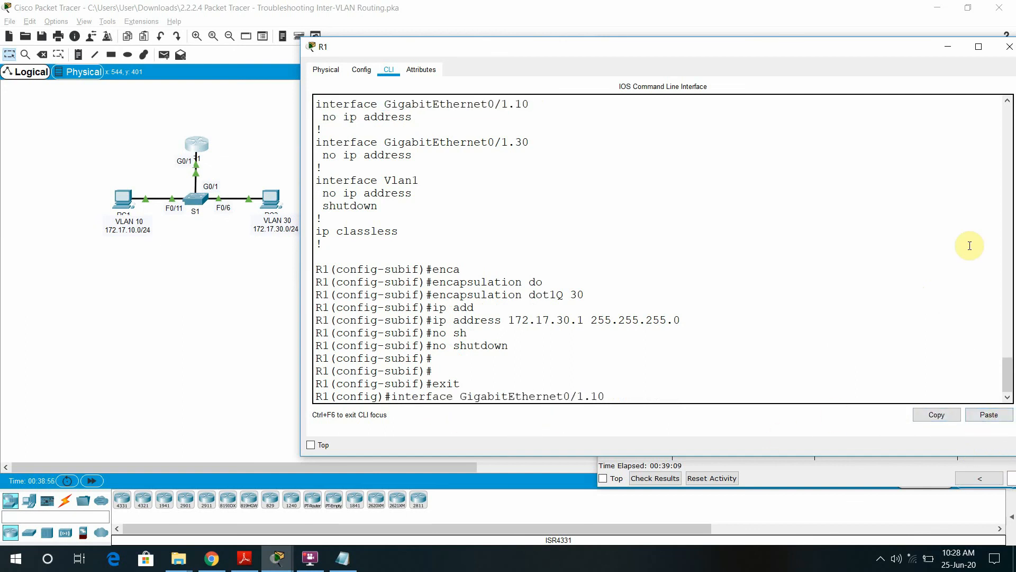
key(Return)
Try to assign 172.17.10.1 255.255.255.0 to GigabitEthernet0/1.10, copying the address from the PT Activity Addressing Table
text(ip add)
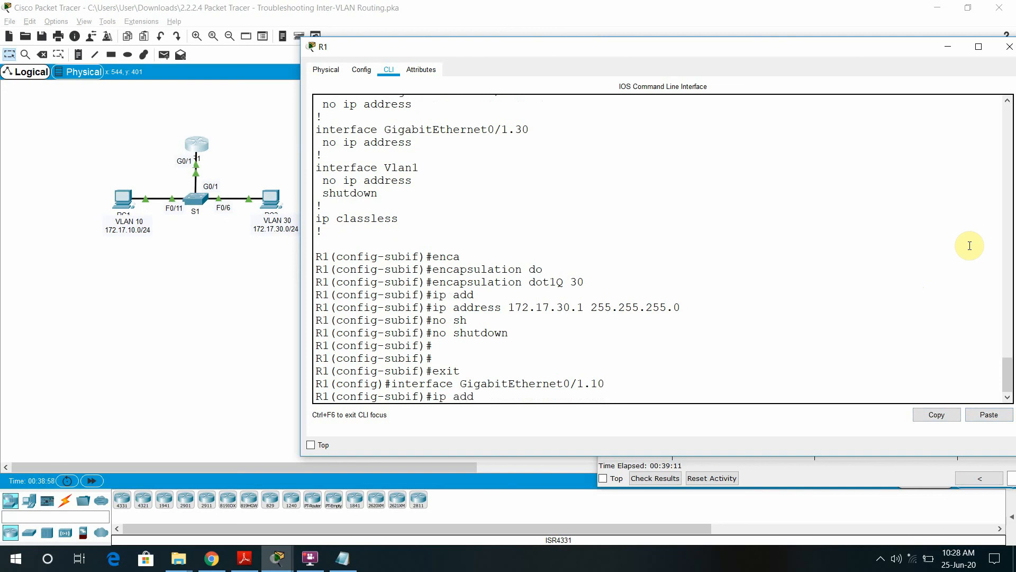
key(Return)
text(ip address)
mouse_move(275, 553)
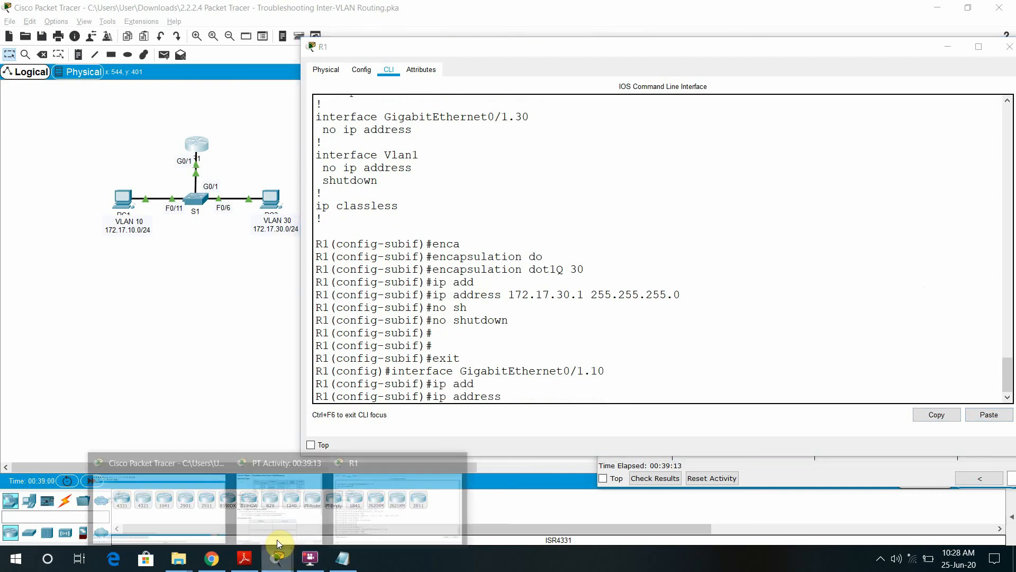
click(284, 503)
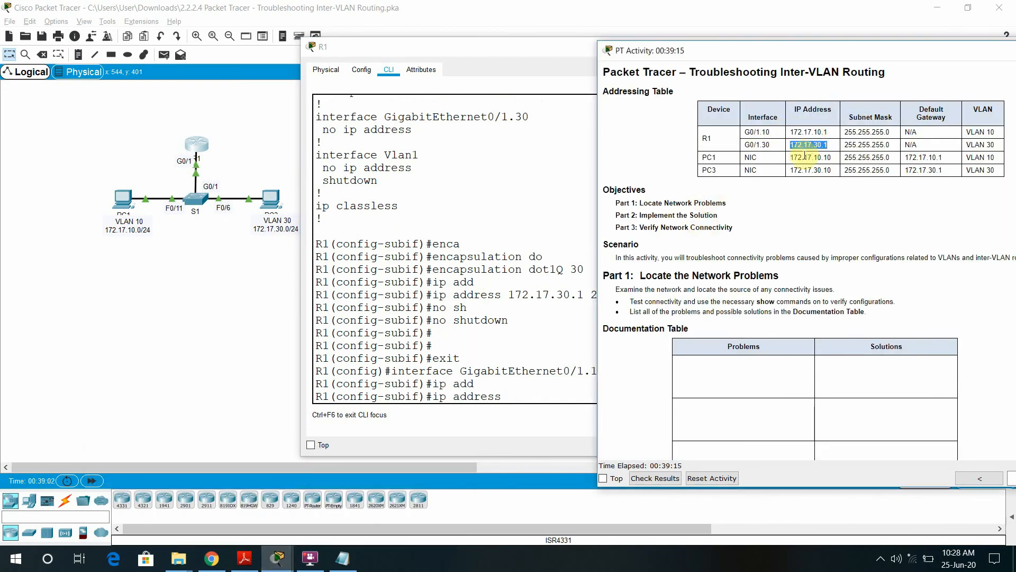
drag(791, 132, 831, 135)
key(ctrl+c)
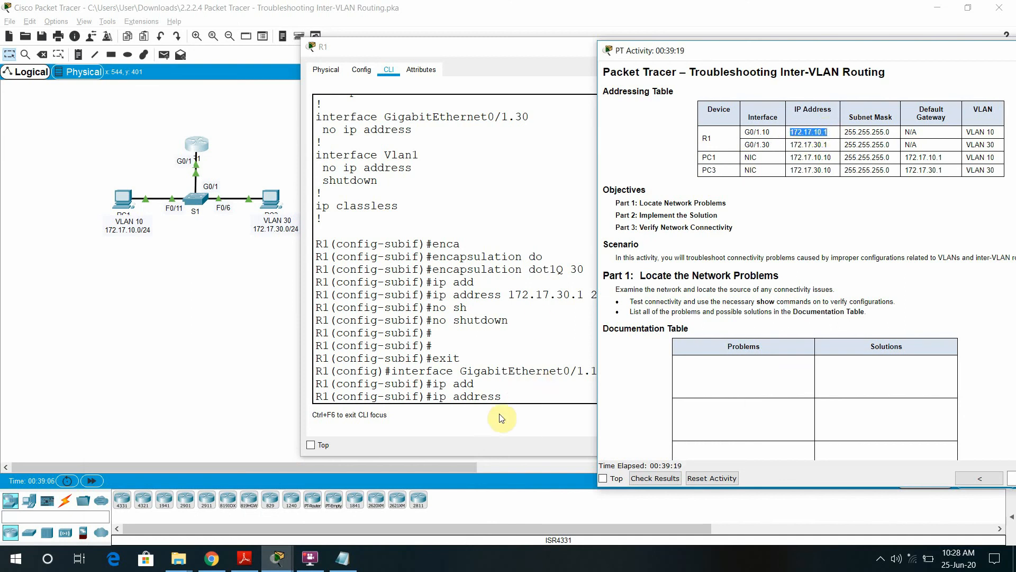
click(508, 397)
click(993, 416)
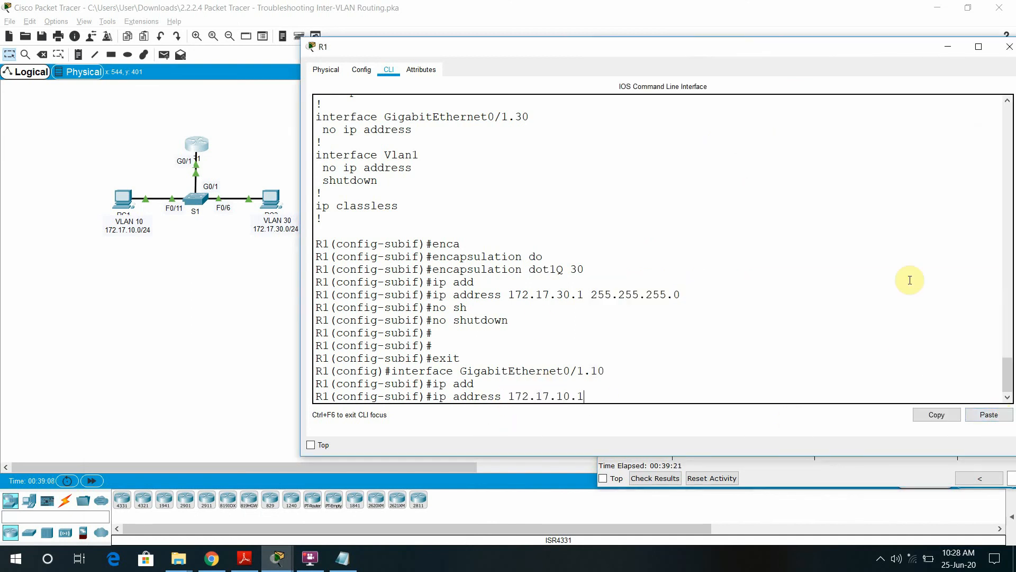
text(255.255.255.0)
key(Return)
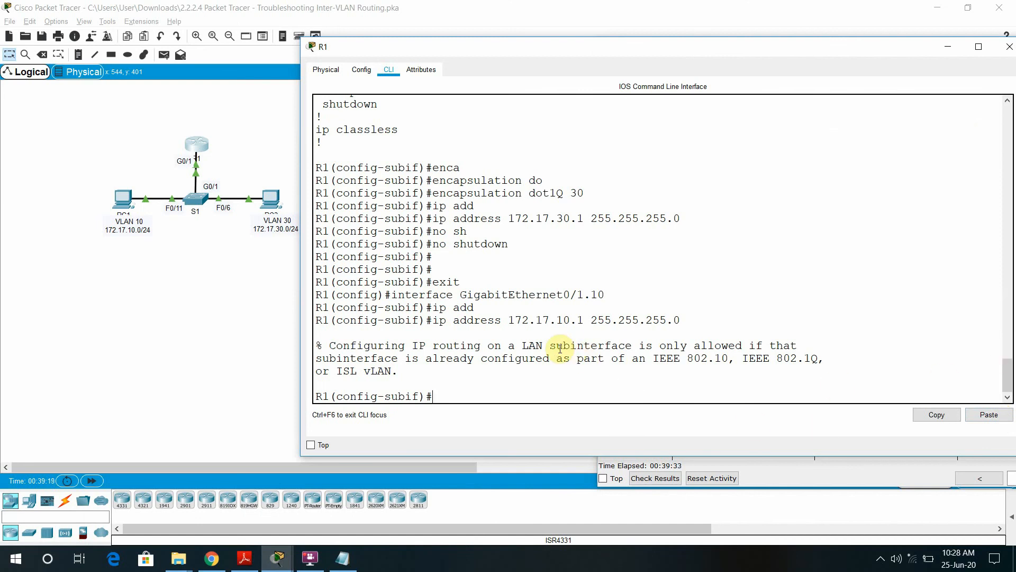
Re-enter the GigabitEthernet0/1.10 subinterface and assign it to VLAN 10 with encapsulation dot1Q 10
key(Up)
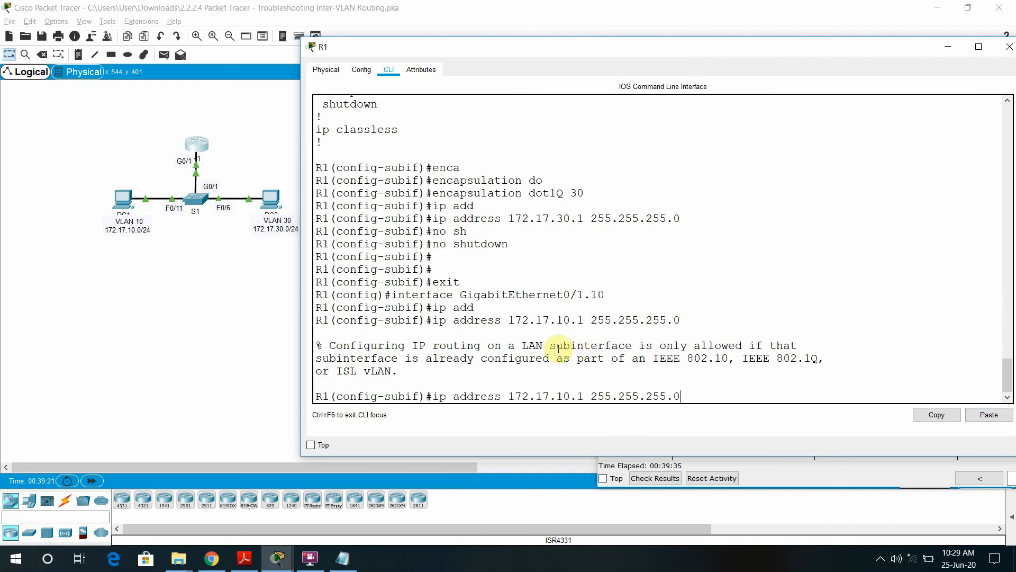
key(Up)
key(Return)
text(enca)
key(Tab)
text(d)
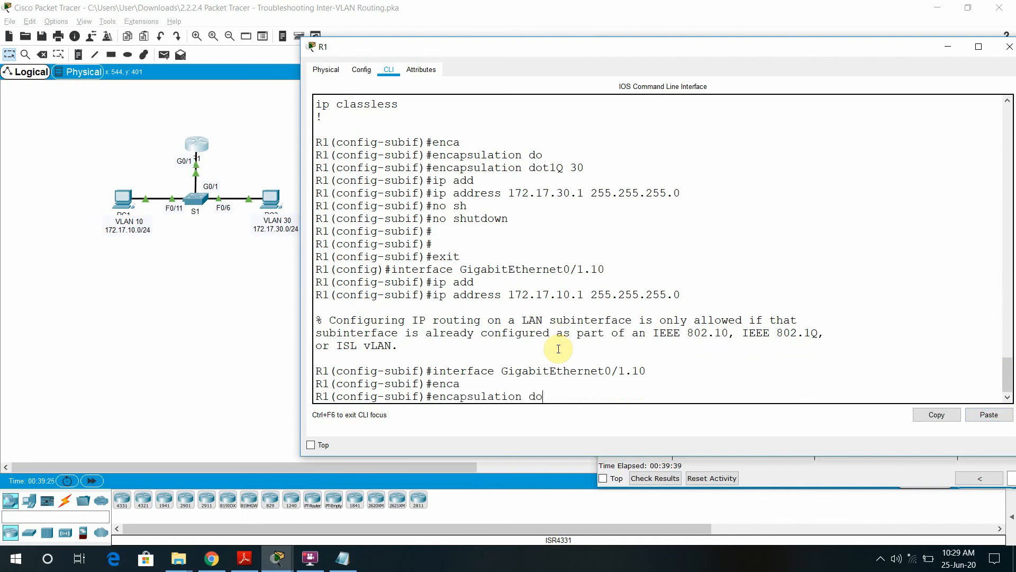
text(o)
key(Tab)
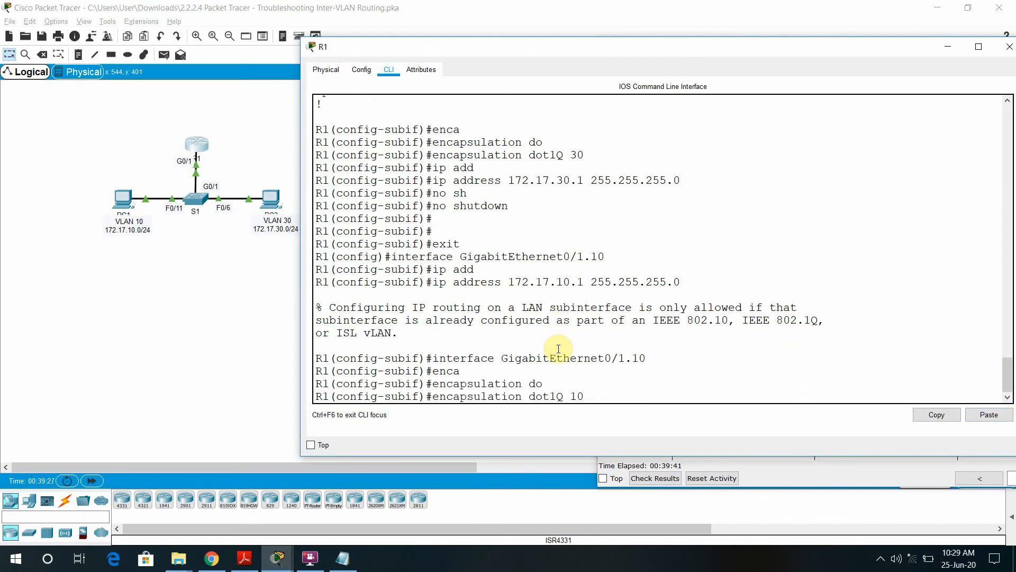
key(Return)
Reissue the ip address 172.17.10.1 255.255.255.0 command on the GigabitEthernet0/1.10 subinterface
key(Up)
key(Up)
key(Up)
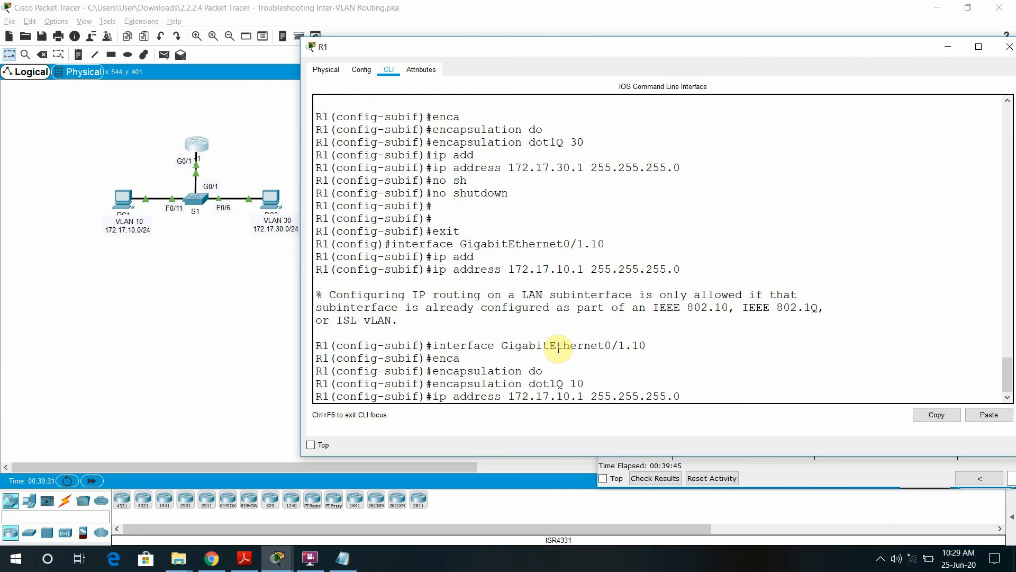
key(Return)
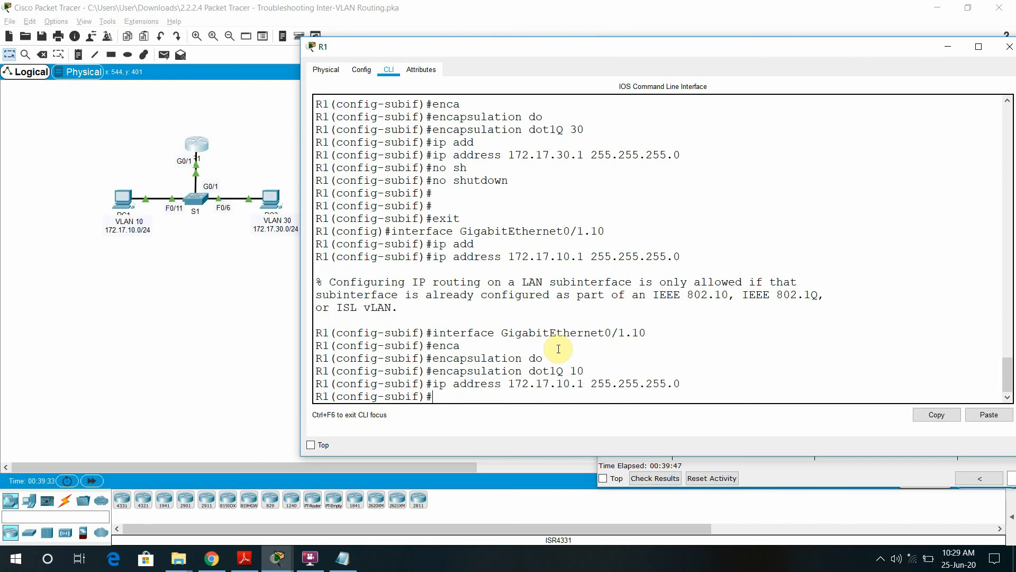
Enable the GigabitEthernet0/1.10 subinterface with no shutdown and return R1 to privileged EXEC mode
text(no sh)
key(Tab)
key(Return)
key(Return)
key(Return)
key(Return)
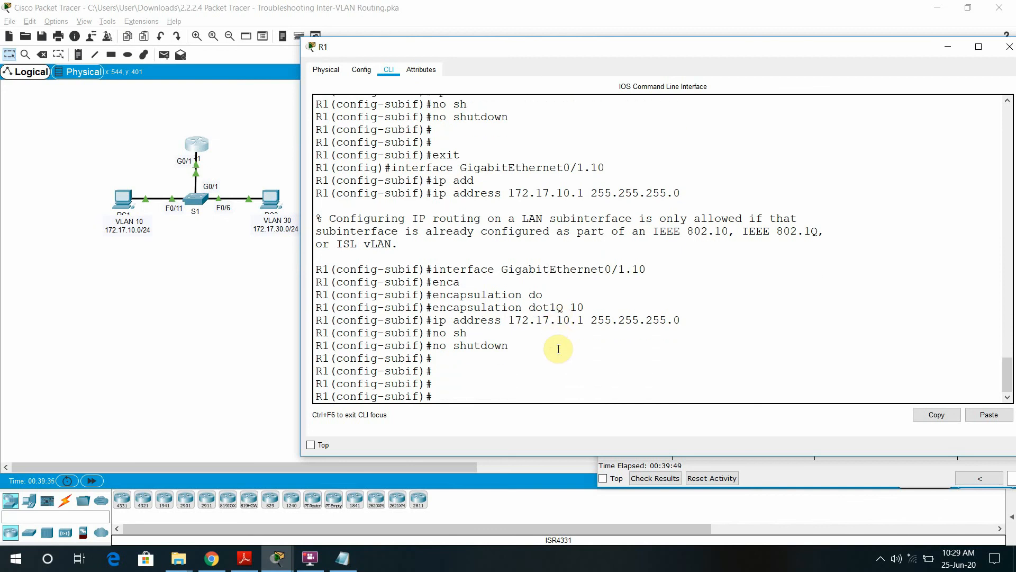
key(ctrl+z)
key(Return)
key(Return)
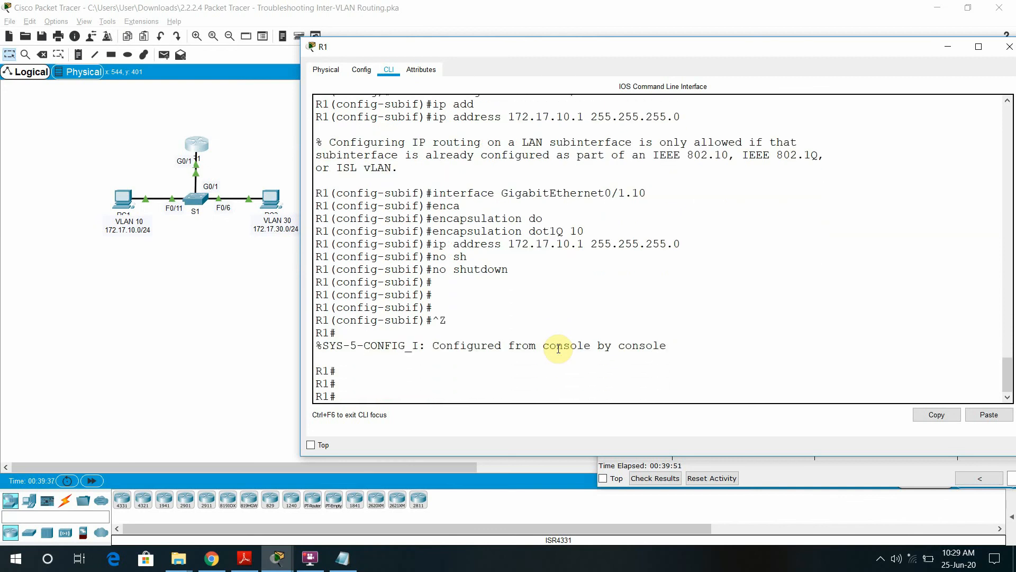
Display R1's running configuration and advance the listing past the GigabitEthernet0/1.10 and GigabitEthernet0/1.30 sections
text(show run)
key(Tab)
key(Return)
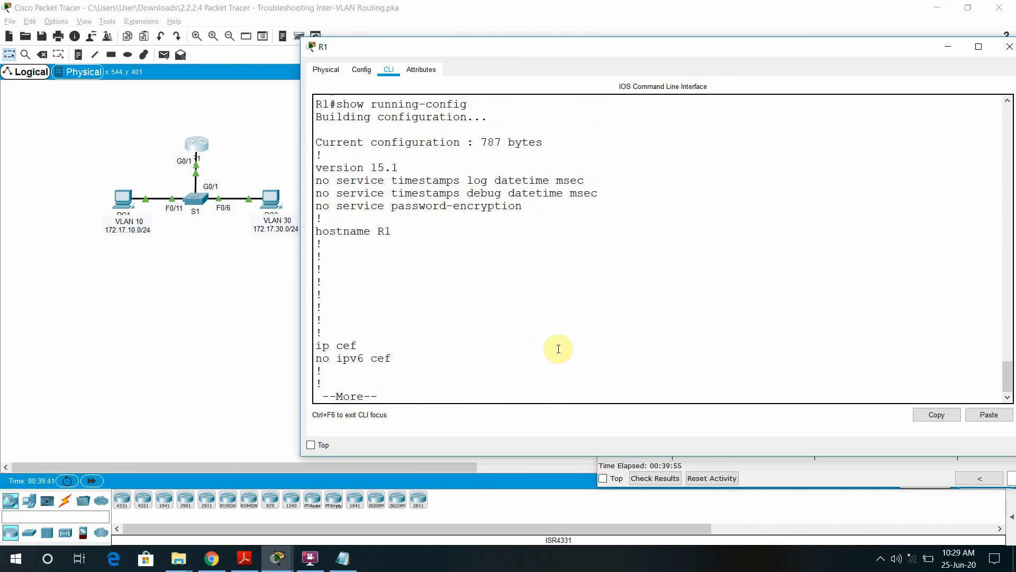
key(Return)
key(Return)
key(Return)
key(Return)
key(Return)
key(Return)
key(Return)
key(Return)
key(Return)
key(Return)
key(Return)
key(Return)
key(Return)
key(Return)
key(Return)
key(Return)
key(Return)
key(Return)
key(Return)
key(Return)
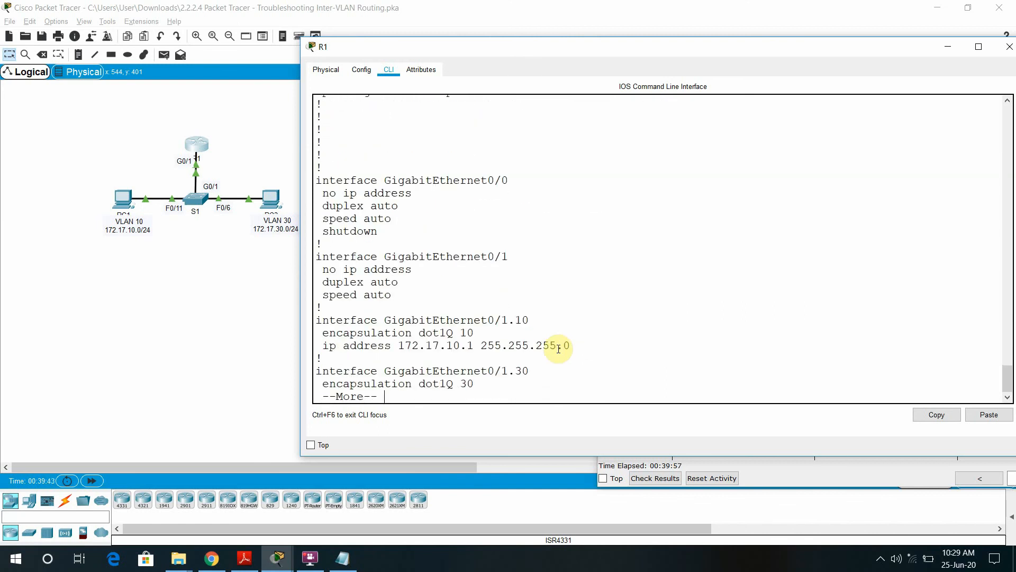
key(Return)
key(Return)
key(Return)
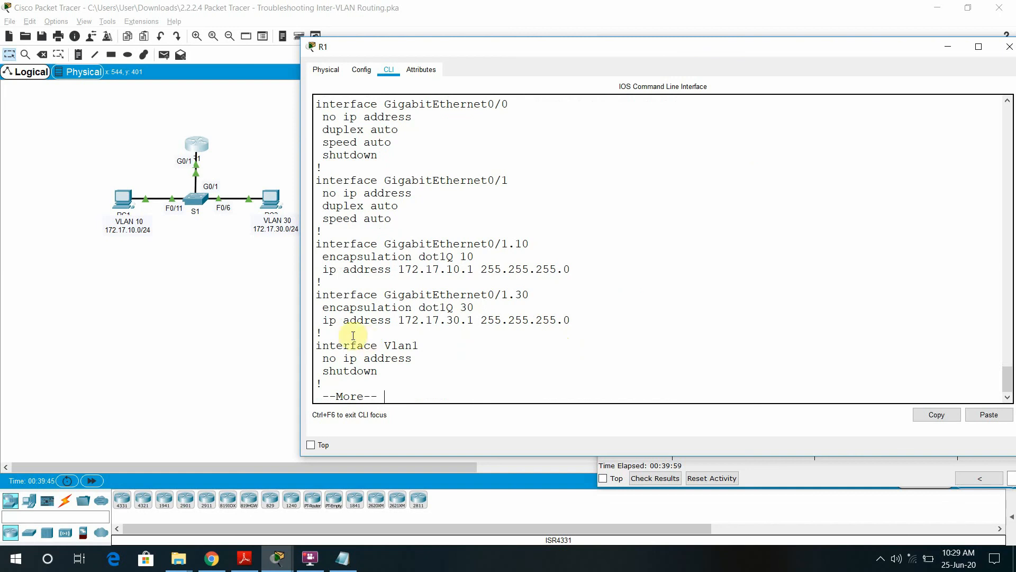
Check the encapsulation and IP address lines of both GigabitEthernet0/1 subinterfaces, and page on through the listing
drag(575, 320, 324, 241)
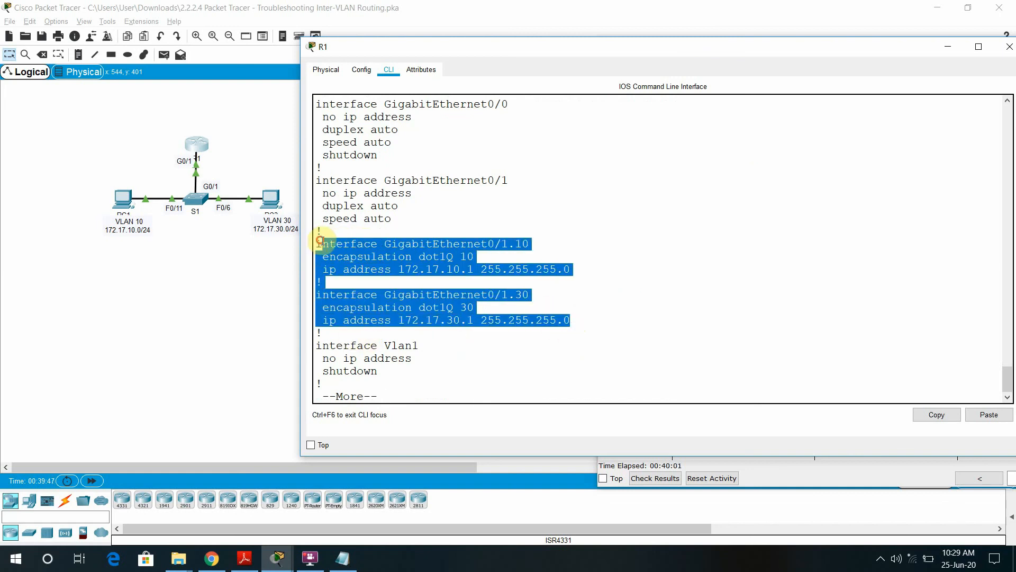
click(337, 244)
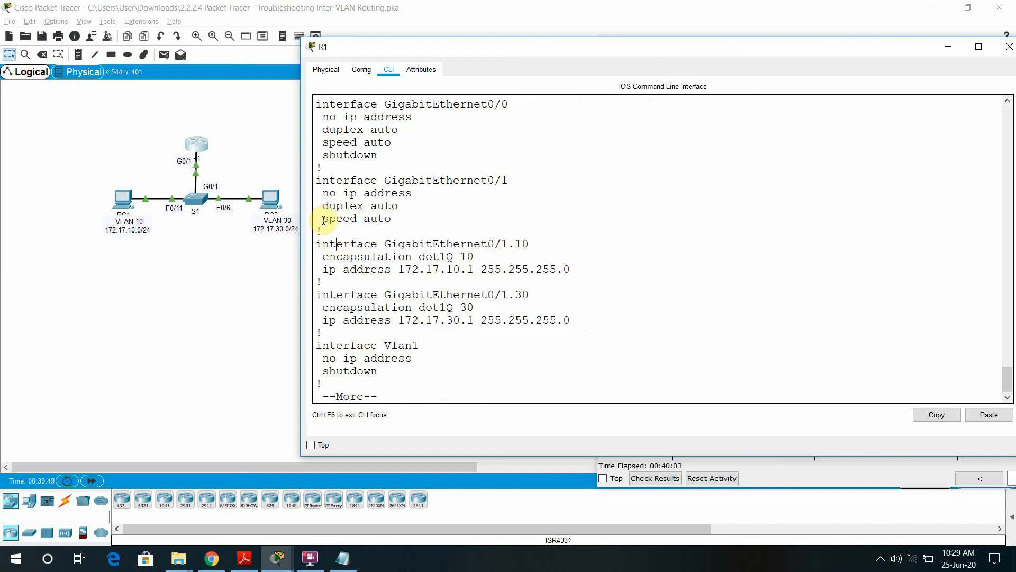
drag(315, 243, 484, 259)
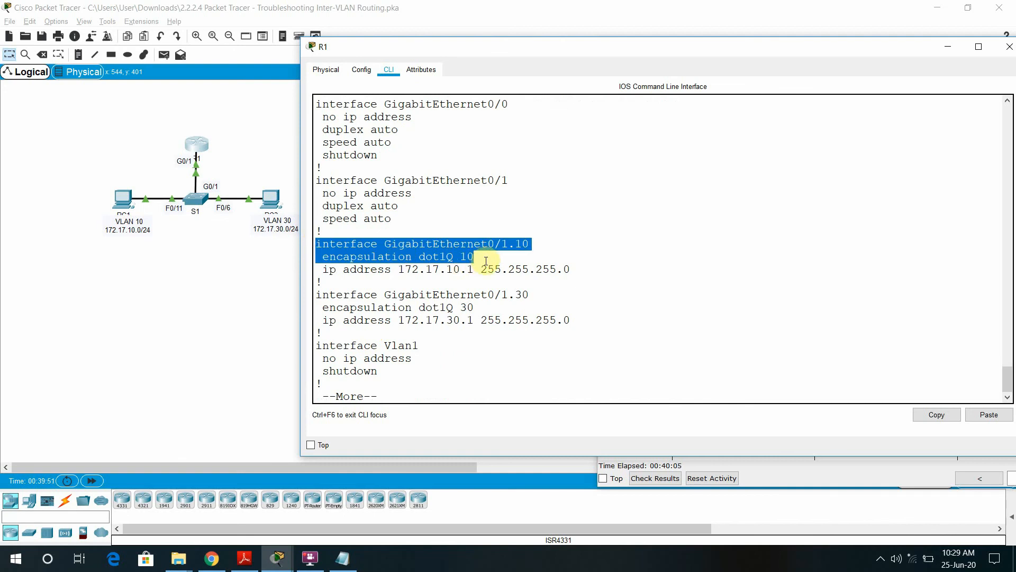
drag(486, 261, 565, 281)
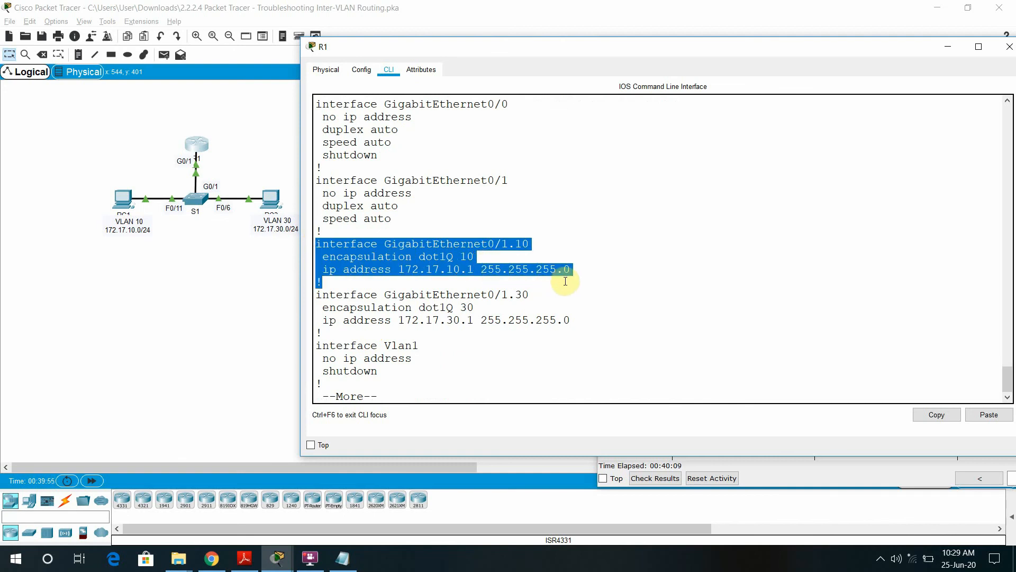
click(336, 286)
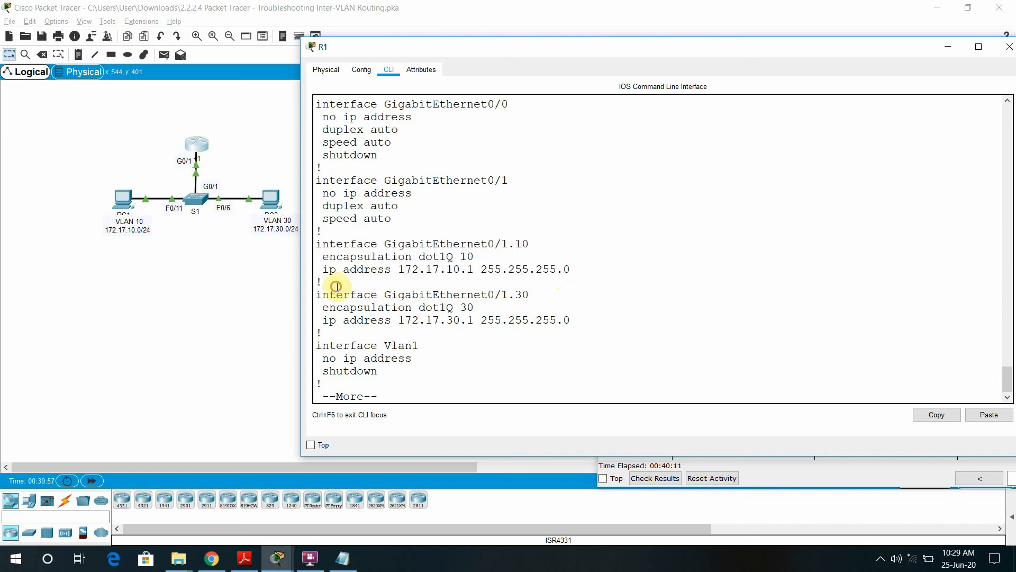
drag(319, 294, 532, 299)
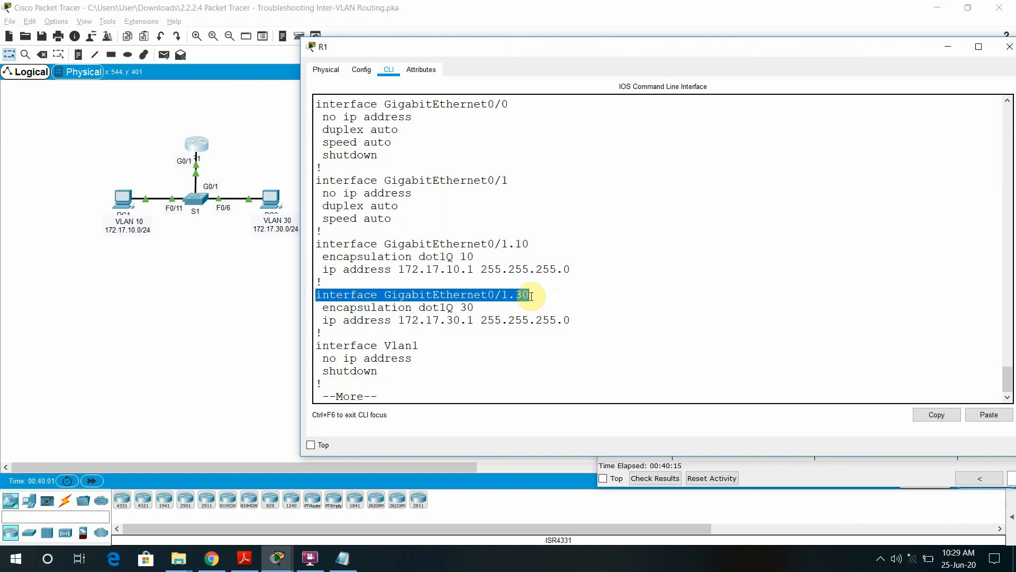
drag(531, 295, 572, 324)
click(521, 312)
key(space)
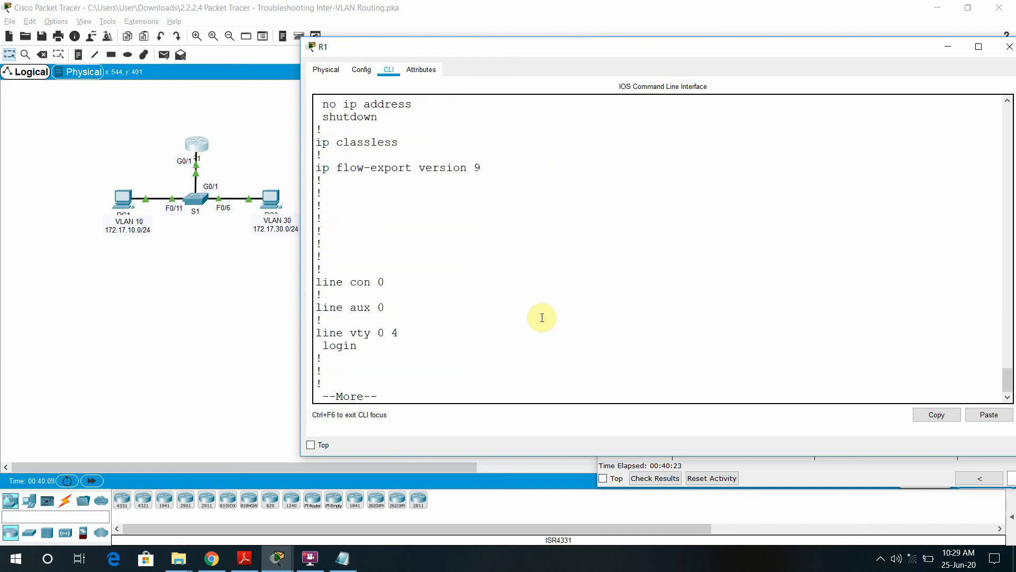
click(277, 558)
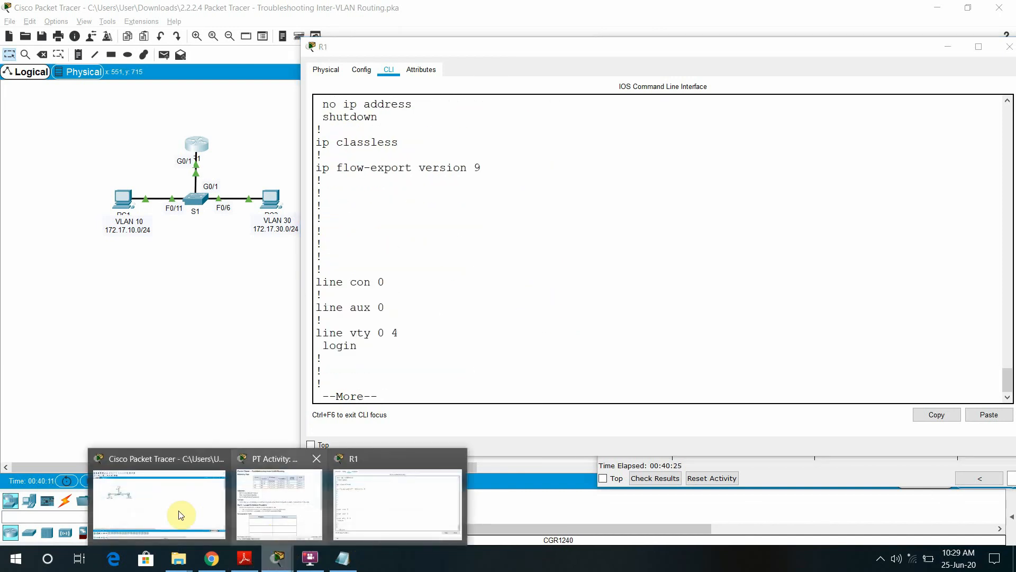
Read the Part 3 network connectivity instructions in the PT Activity window
click(279, 521)
scroll(647, 347, down, 5)
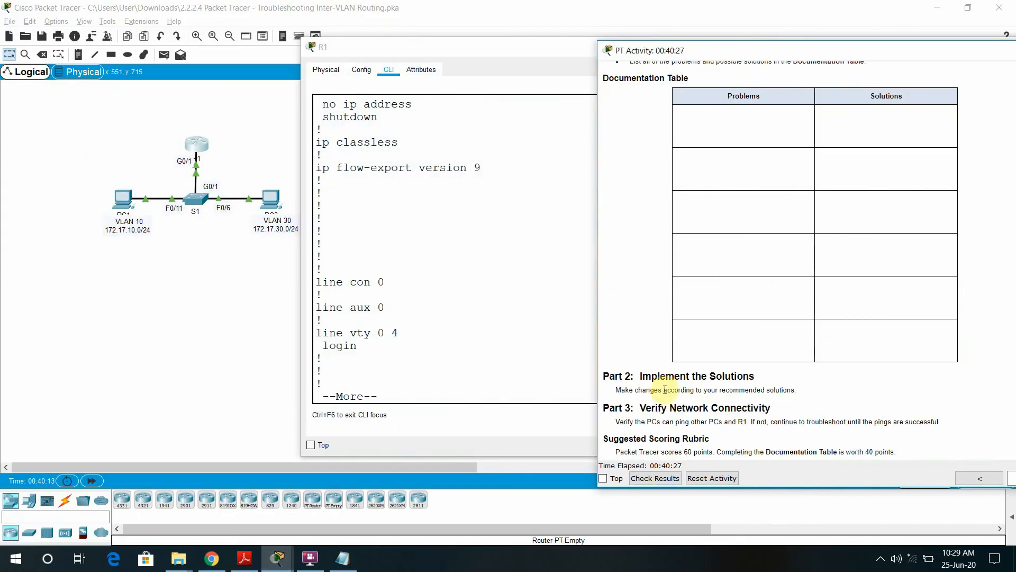
drag(651, 407, 708, 406)
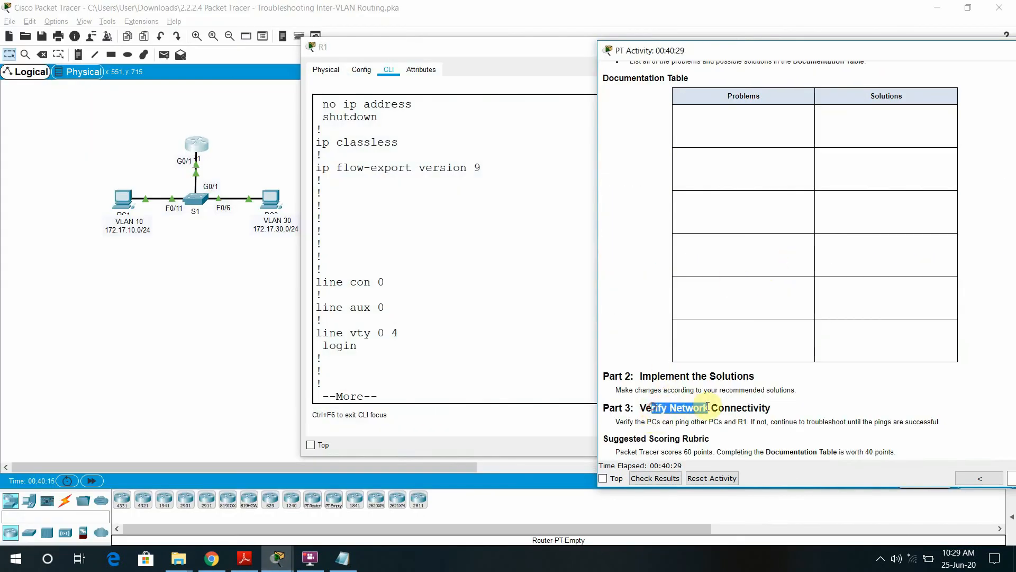
drag(620, 422, 683, 425)
drag(710, 431, 746, 419)
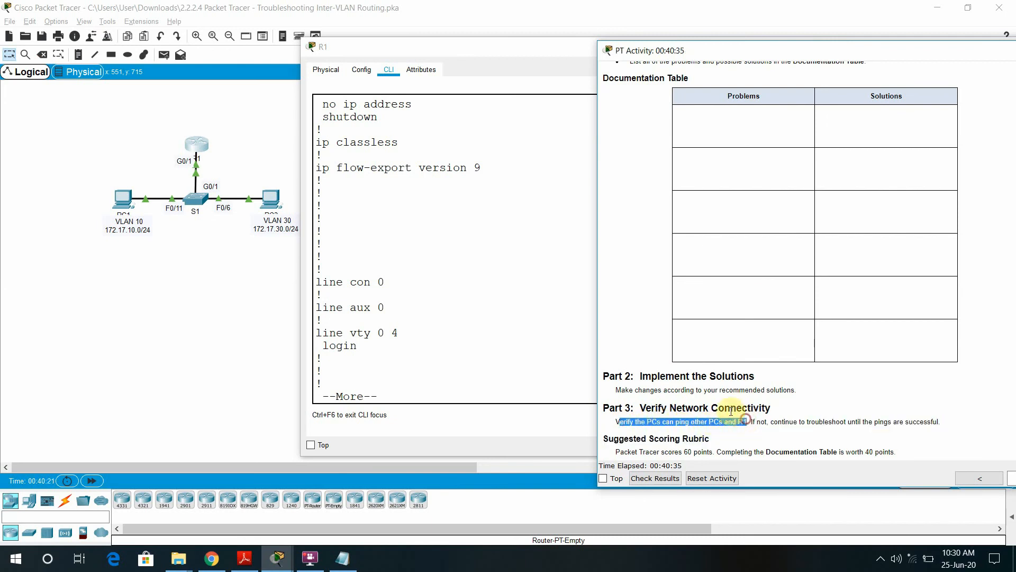
Open PC3's Command Prompt and copy its IP address 172.17.30.10 from the ipconfig output
click(233, 267)
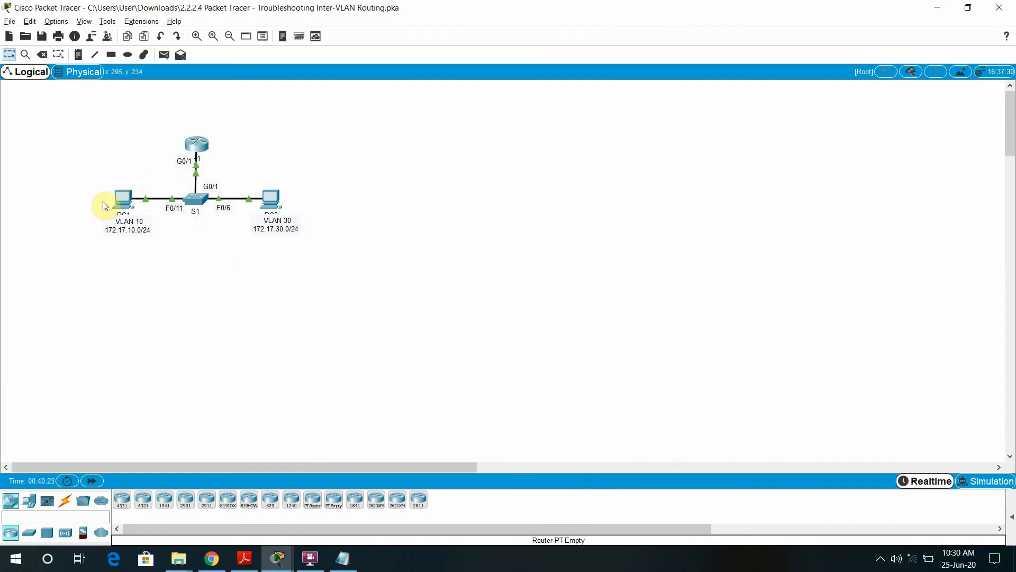
click(273, 199)
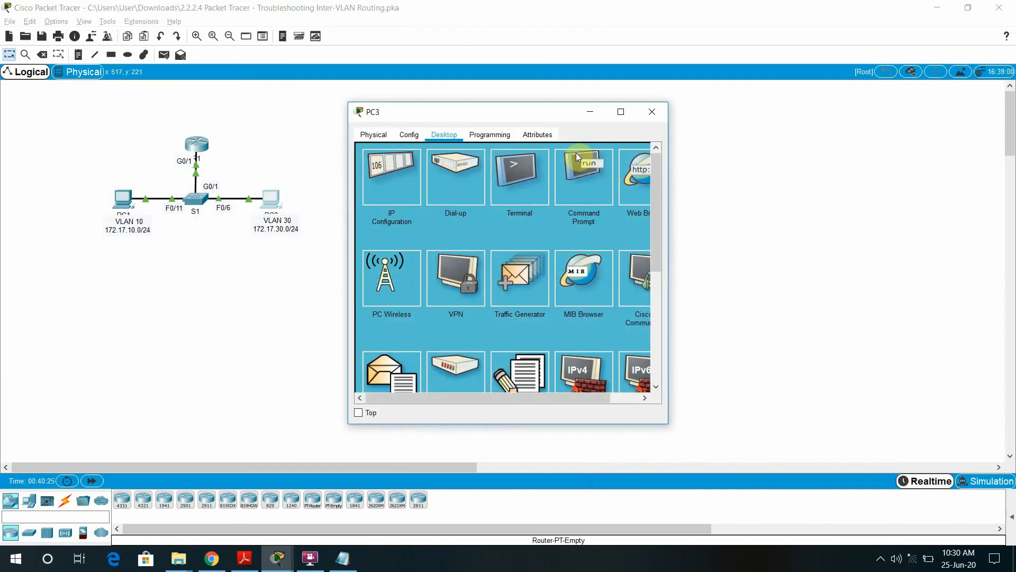
click(592, 190)
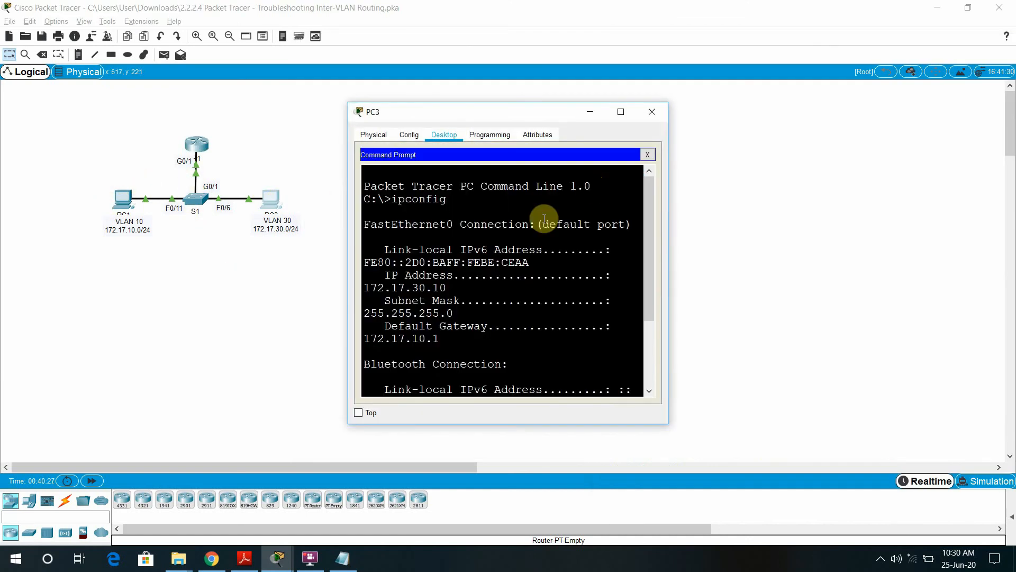
drag(668, 260, 878, 285)
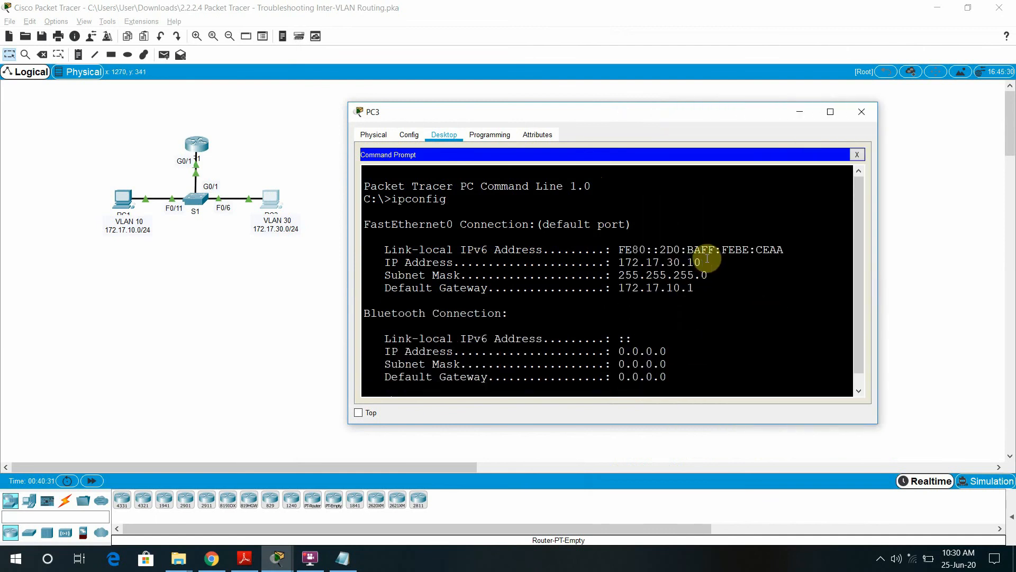
drag(703, 262, 617, 261)
right_click(639, 256)
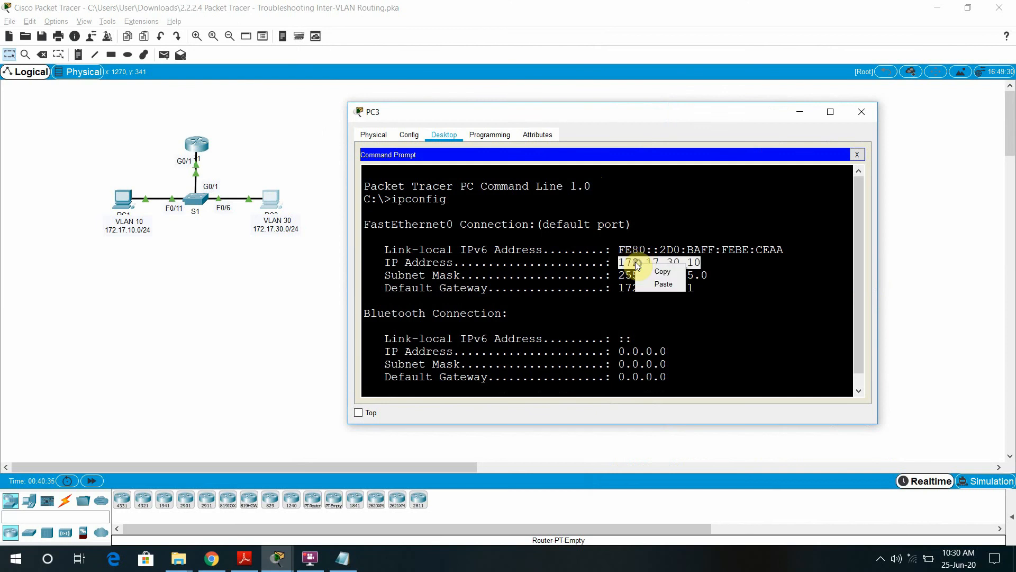
click(657, 267)
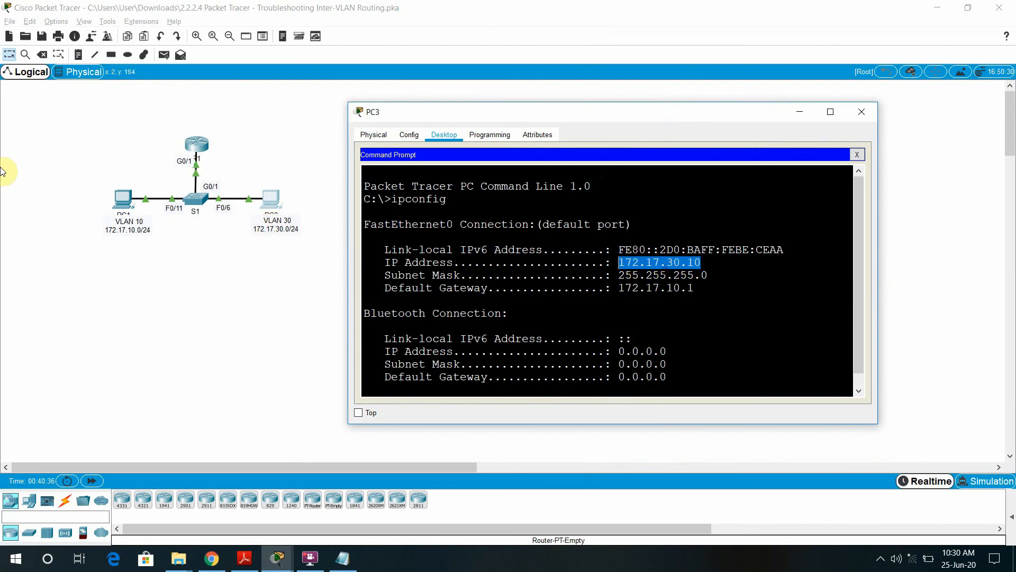
Ping PC3 at 172.17.30.10 from PC1's Command Prompt, widening the window to read the replies
click(123, 199)
drag(668, 198, 859, 222)
click(700, 201)
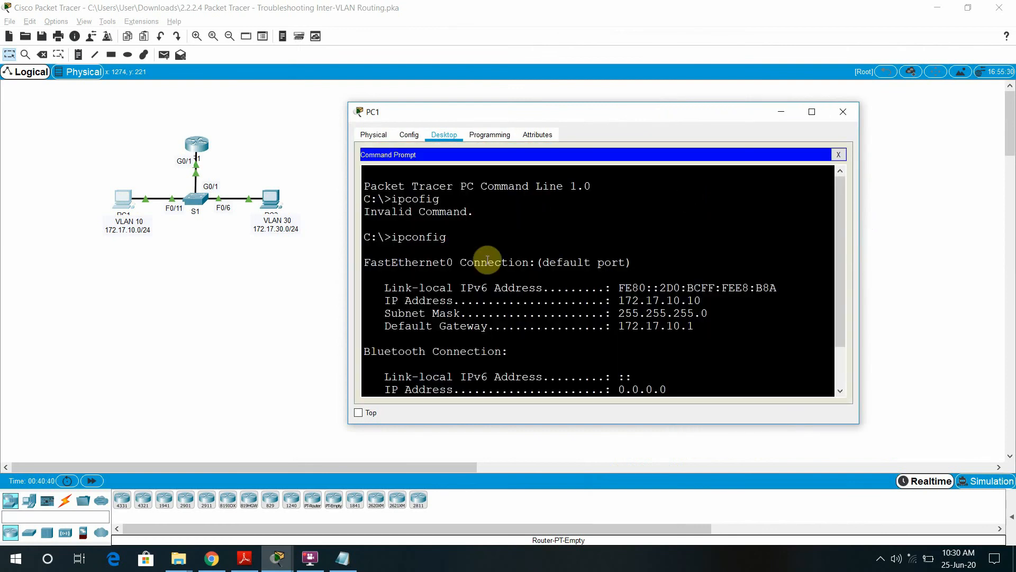
right_click(453, 383)
key(Return)
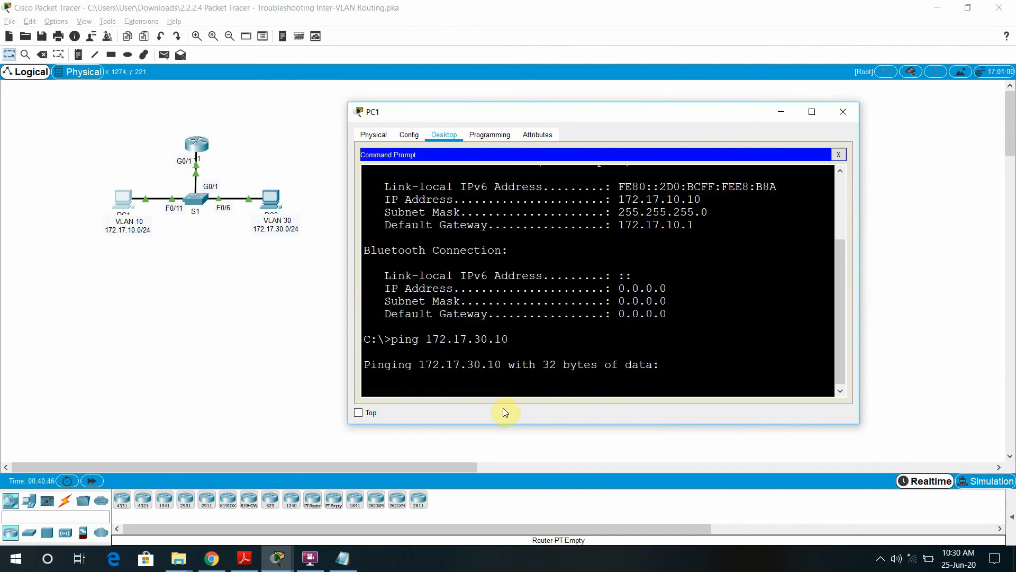
drag(859, 320, 961, 321)
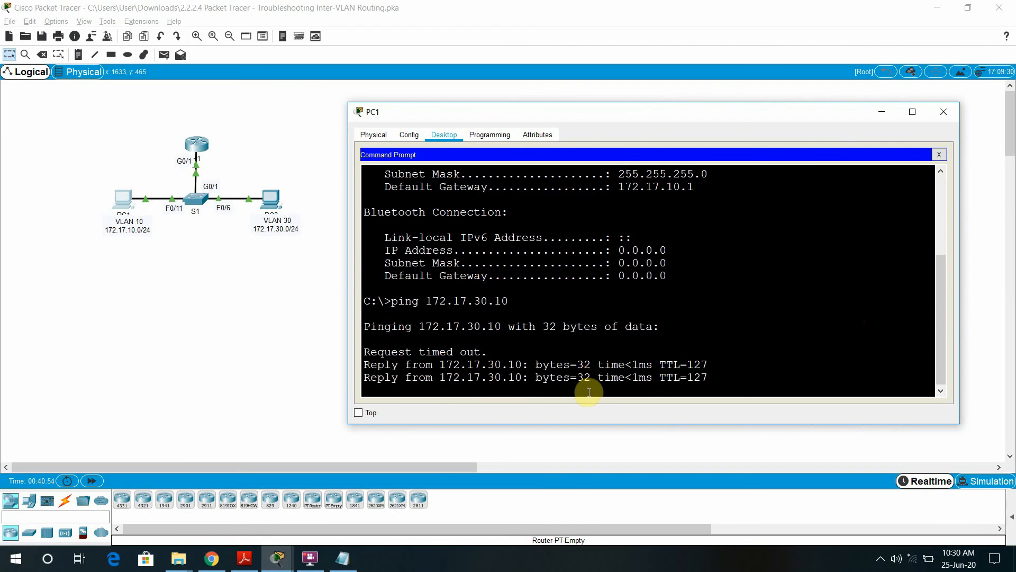
Ping R1's VLAN 10 gateway at 172.17.10.1 from PC1 and return to the topology
key(Up)
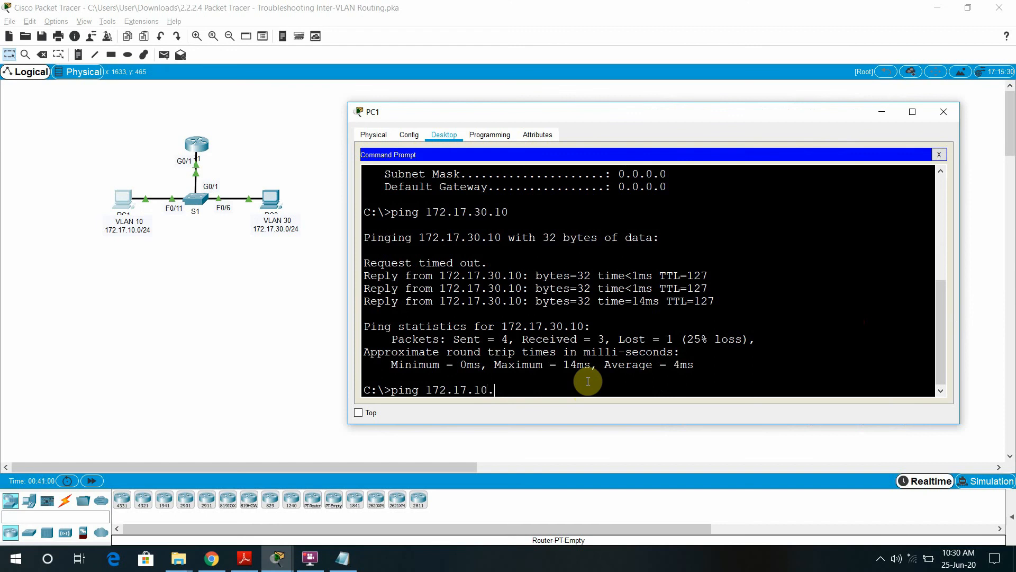
key(Return)
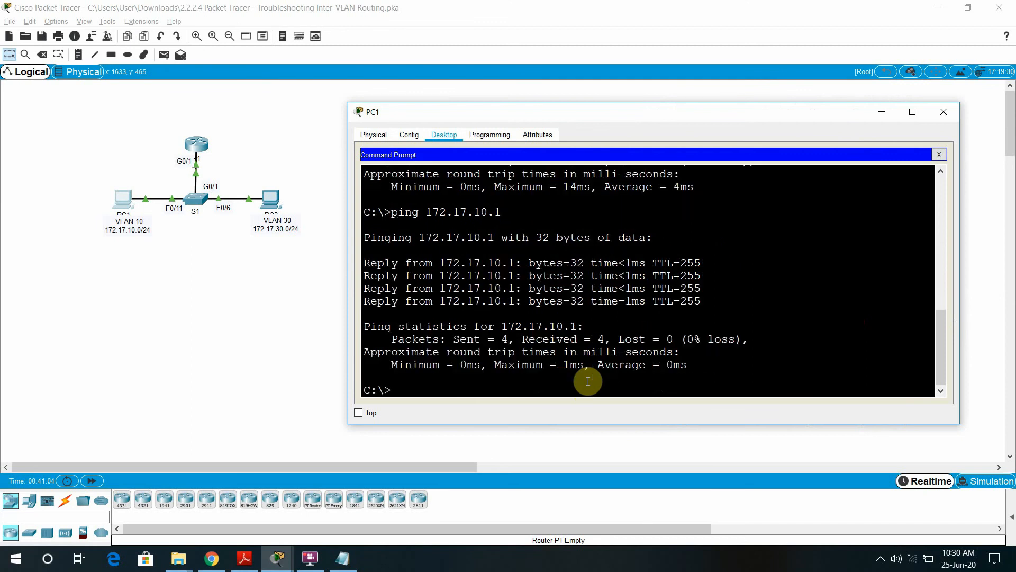
click(276, 363)
Switch to the lab PDF in Adobe Reader and check the Part 3 requirements on its last page, then minimize it
click(245, 557)
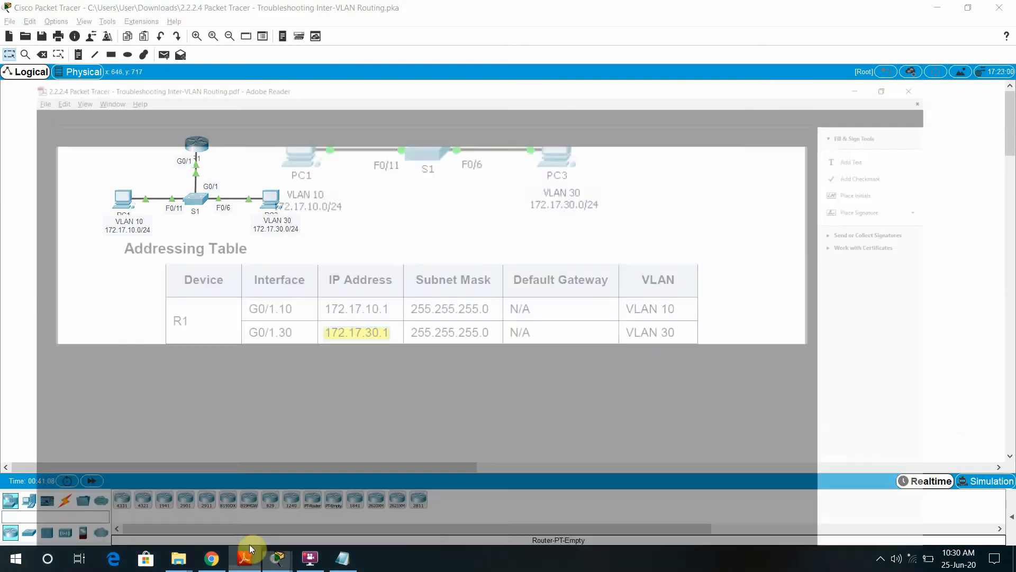
drag(888, 193, 924, 506)
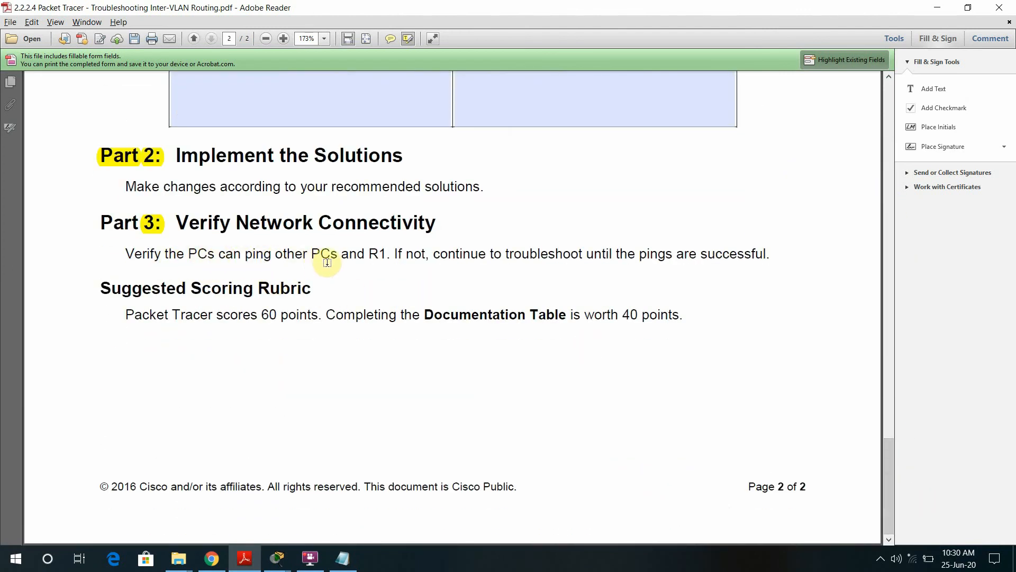
click(934, 8)
Bring the PT Activity window fully into view in Packet Tracer, check the completion score, and return to the topology
click(278, 557)
mouse_move(277, 562)
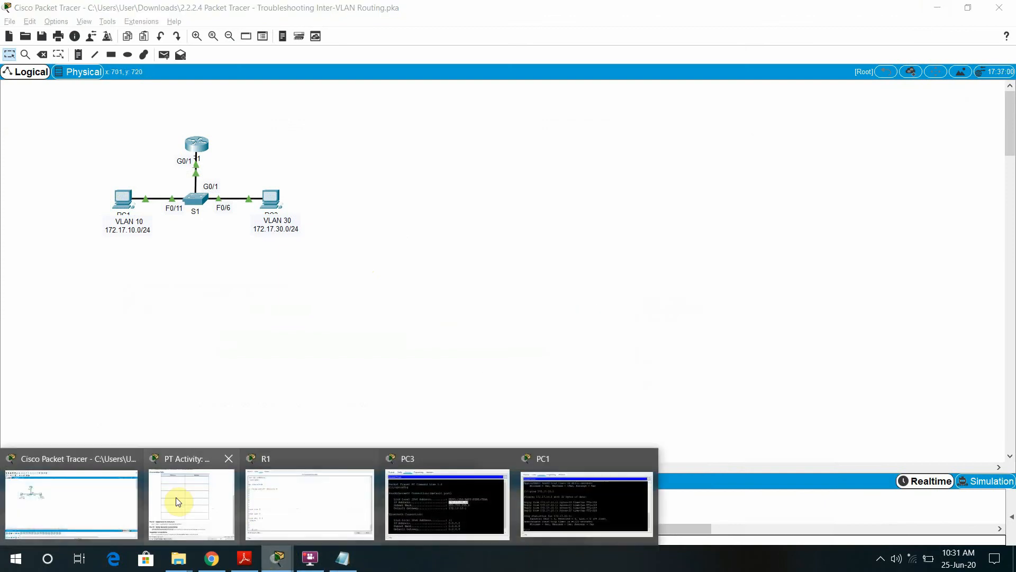
click(205, 495)
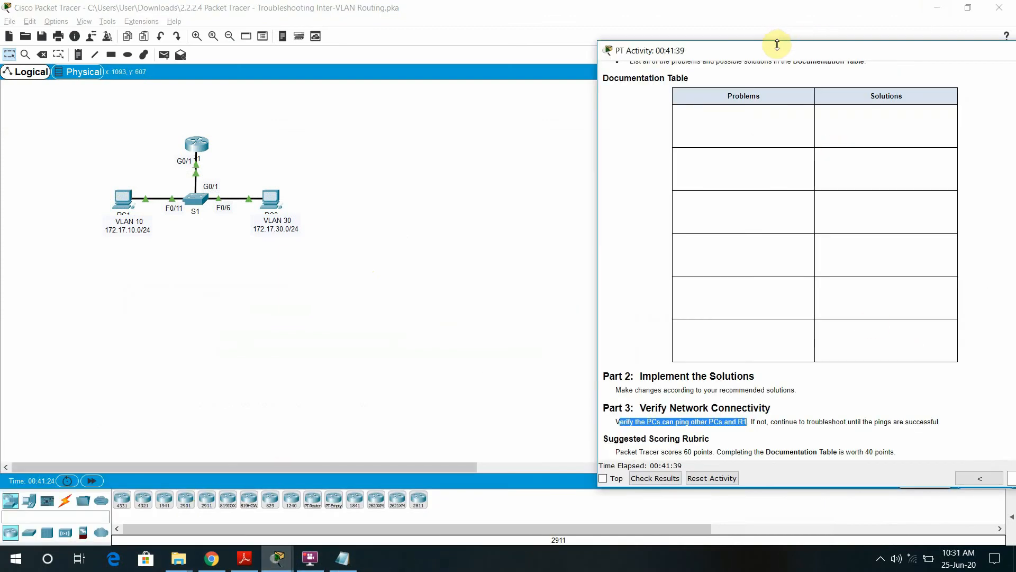
drag(760, 54, 521, 16)
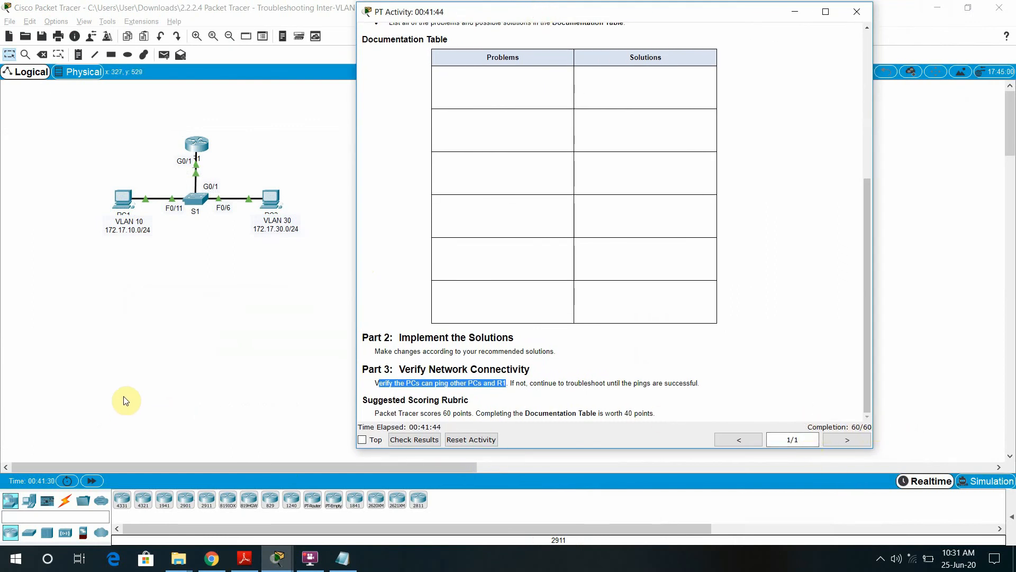
click(199, 312)
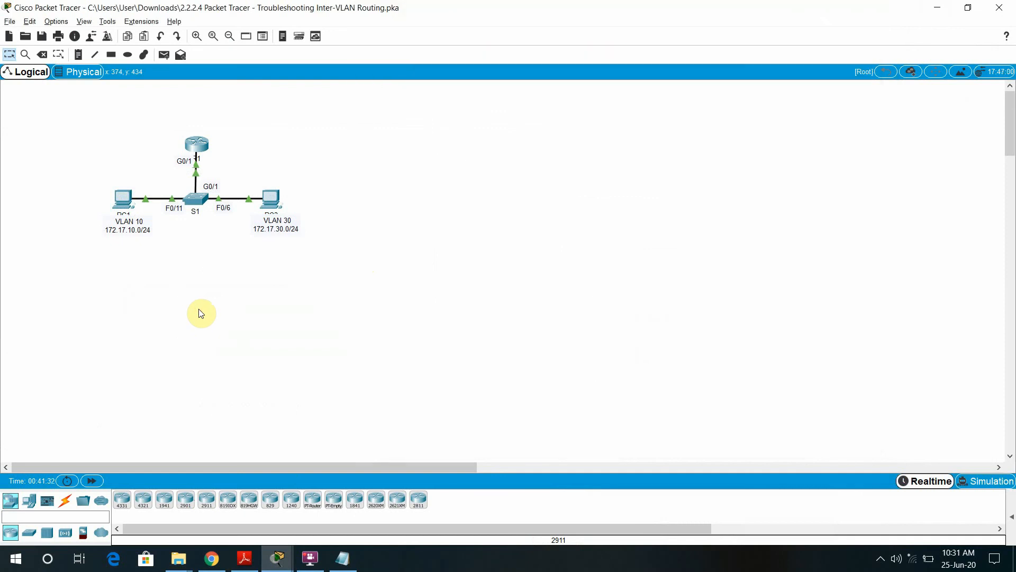